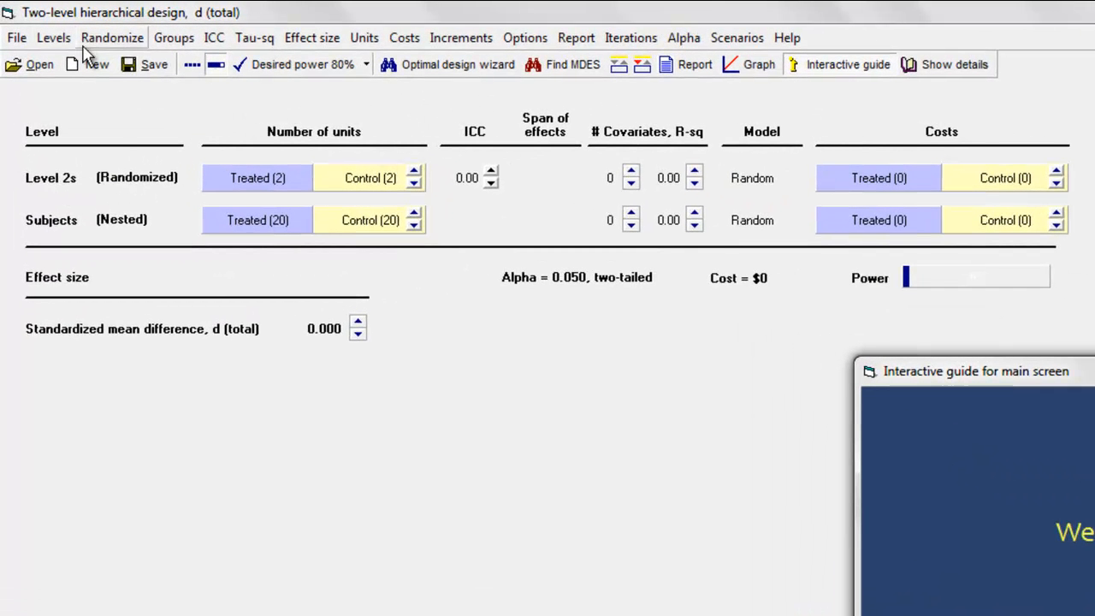
Add two levels to the hierarchical design to make it a four-level design.
left_click(58, 43)
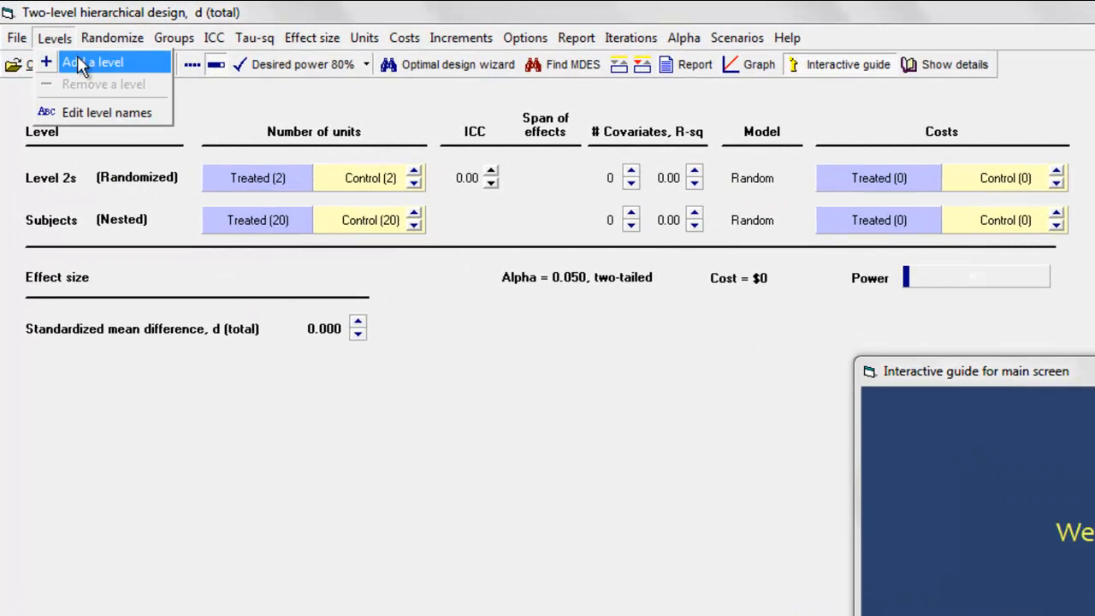
left_click(77, 56)
left_click(54, 39)
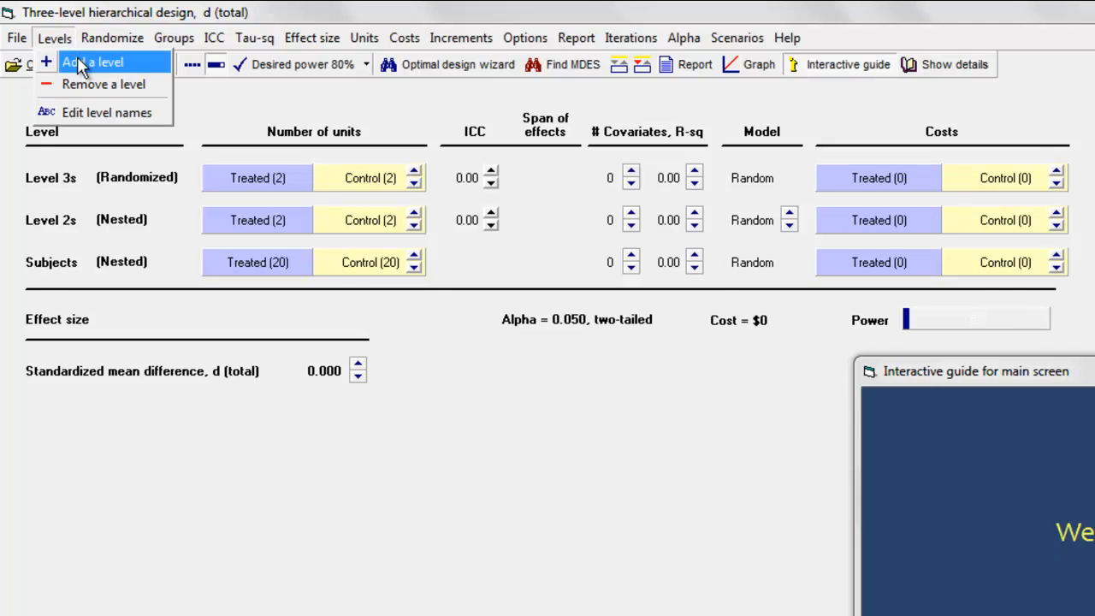
left_click(82, 63)
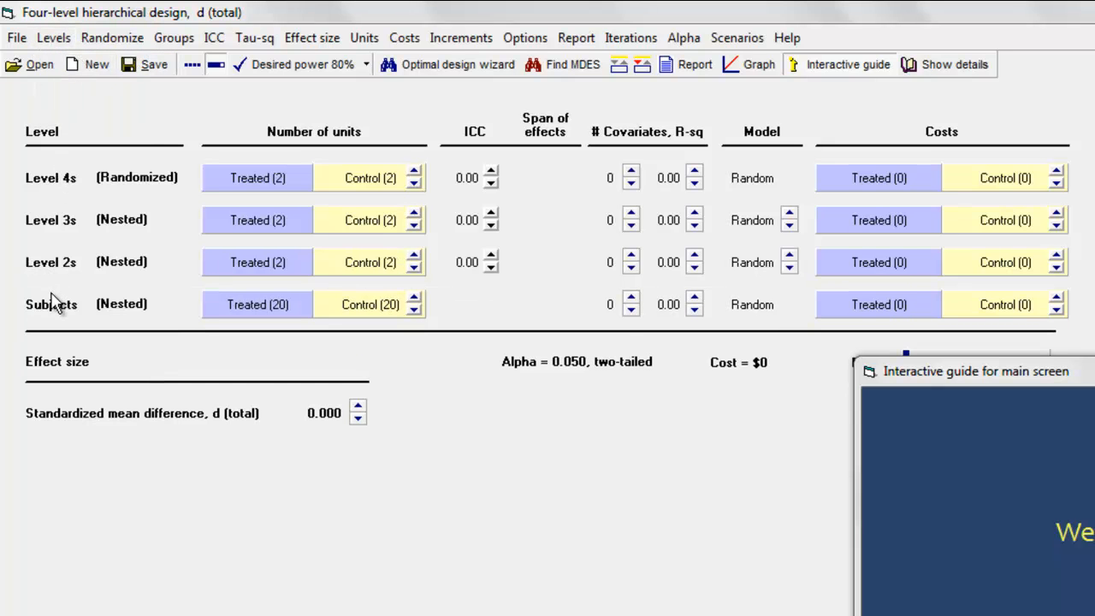
Name the four levels, from cluster down to individual, Districts, Schools, Classes and Students.
left_click(60, 226)
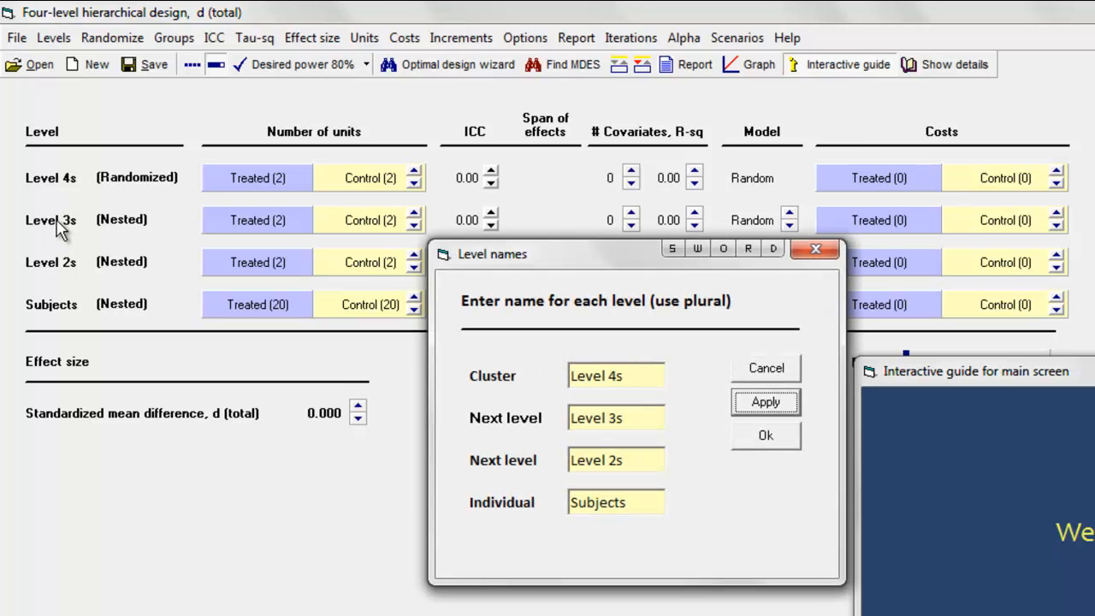
left_click(648, 377)
type("Di")
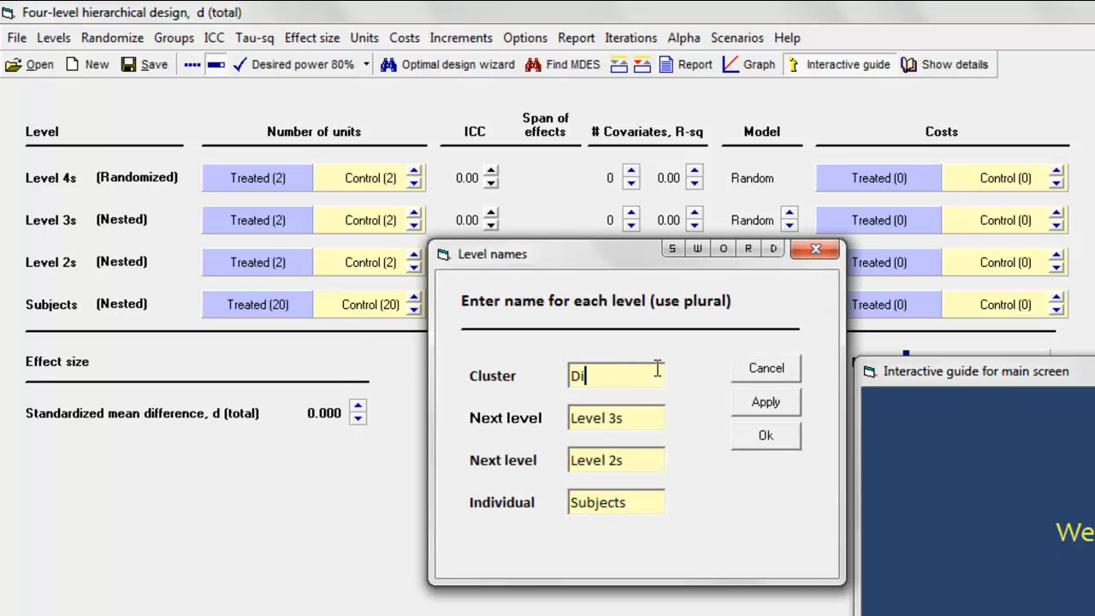
type("stricts")
left_click(654, 407)
type("Sch")
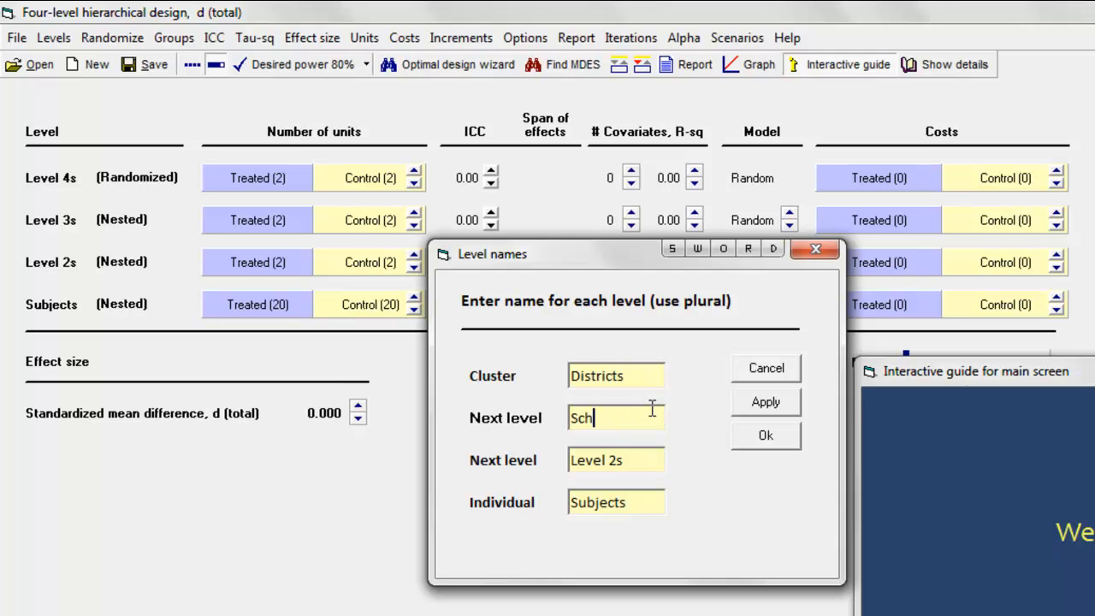
type("ools")
left_click(637, 460)
type("Classes")
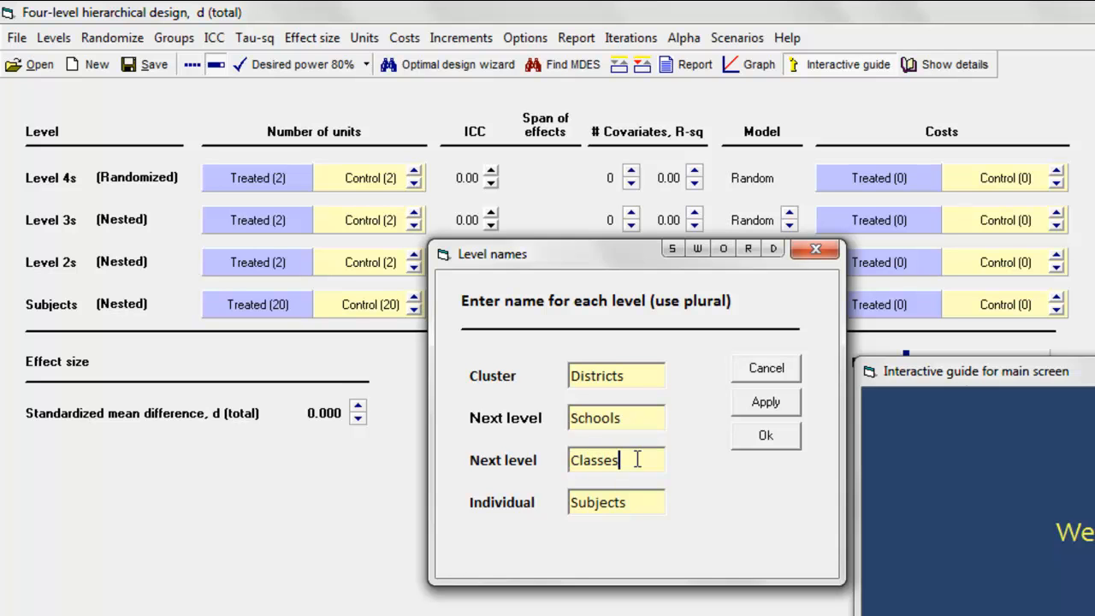
left_click(633, 501)
type("Students")
left_click(769, 443)
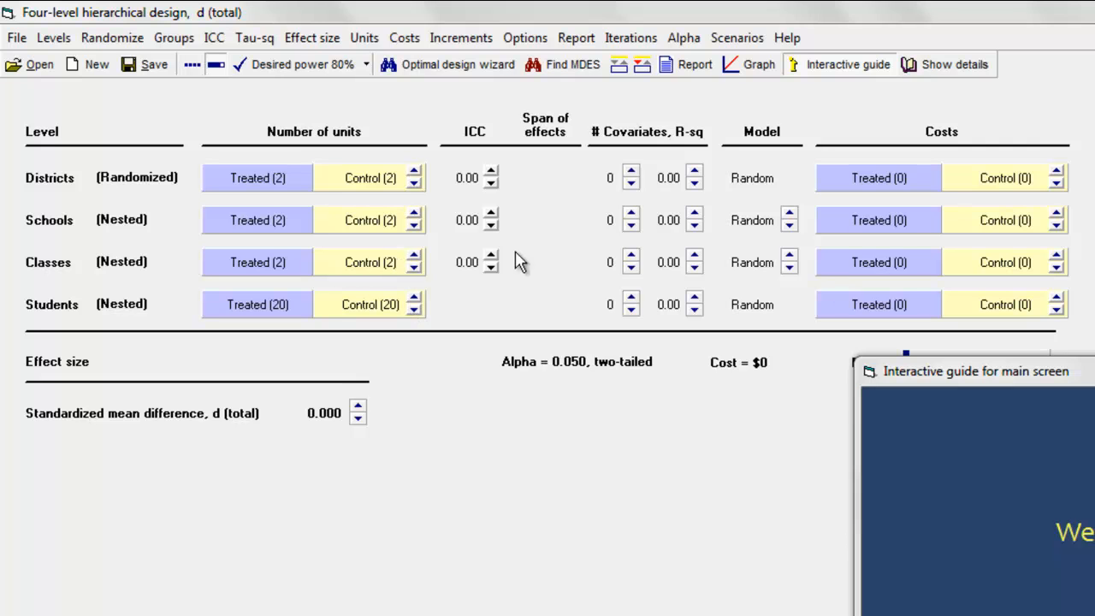
Close the interactive guide and set the ICC for districts to 0.02.
left_click(1094, 371)
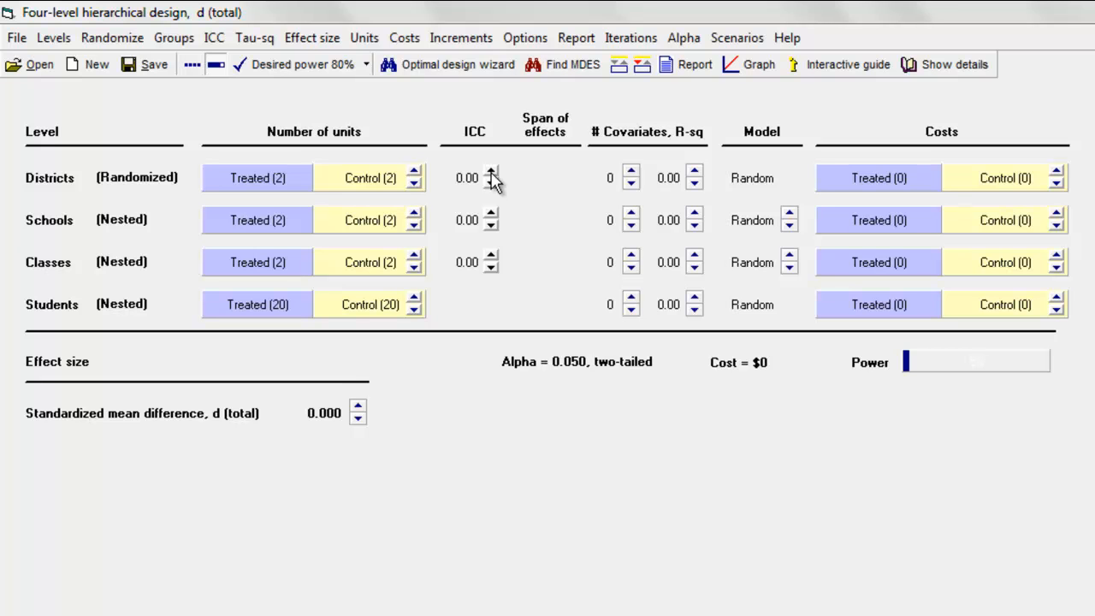
left_click(491, 174)
left_click(491, 173)
left_click_drag(521, 311, 695, 453)
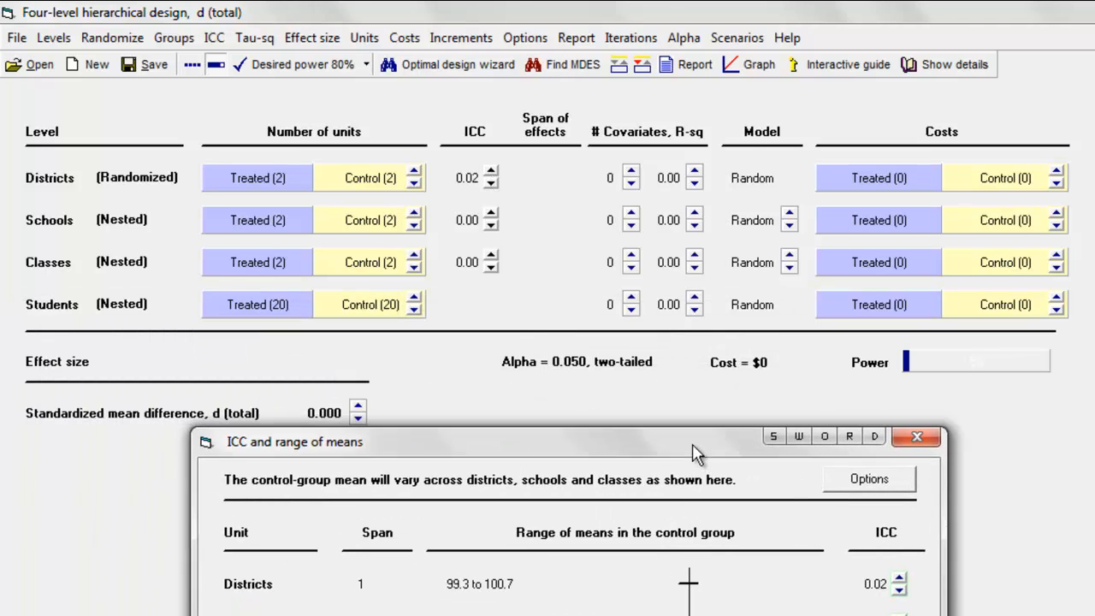
Set the ICC for schools to 0.05.
left_click(491, 214)
left_click(491, 214)
left_click(491, 215)
left_click(491, 215)
left_click(491, 214)
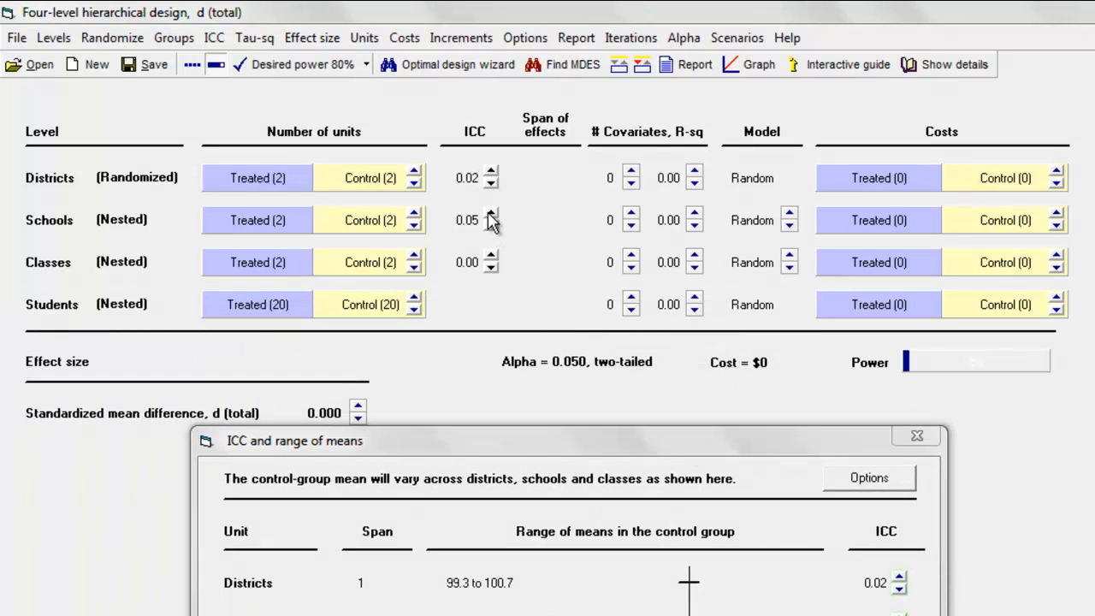
Set the ICC for classes to 0.12 and bring the whole range-of-means schematic into view.
left_click(491, 257)
left_click(491, 257)
left_click(491, 257)
left_click(491, 257)
left_click(491, 257)
left_click(491, 256)
left_click(491, 256)
left_click(491, 257)
left_click(491, 256)
left_click(491, 257)
left_click(491, 256)
left_click(491, 257)
left_click_drag(611, 439, 609, 318)
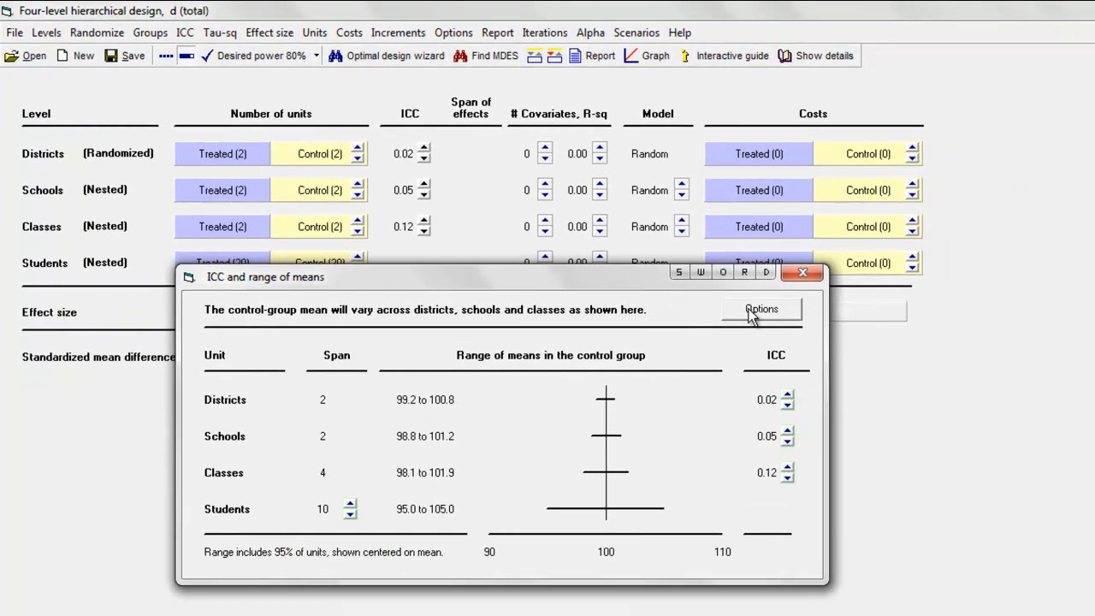
Set the control group's overall mean to 500 and the span of scores for students within classes to 360.
left_click(848, 356)
left_click(499, 178)
key("BackSpace")
key("BackSpace")
key("BackSpace")
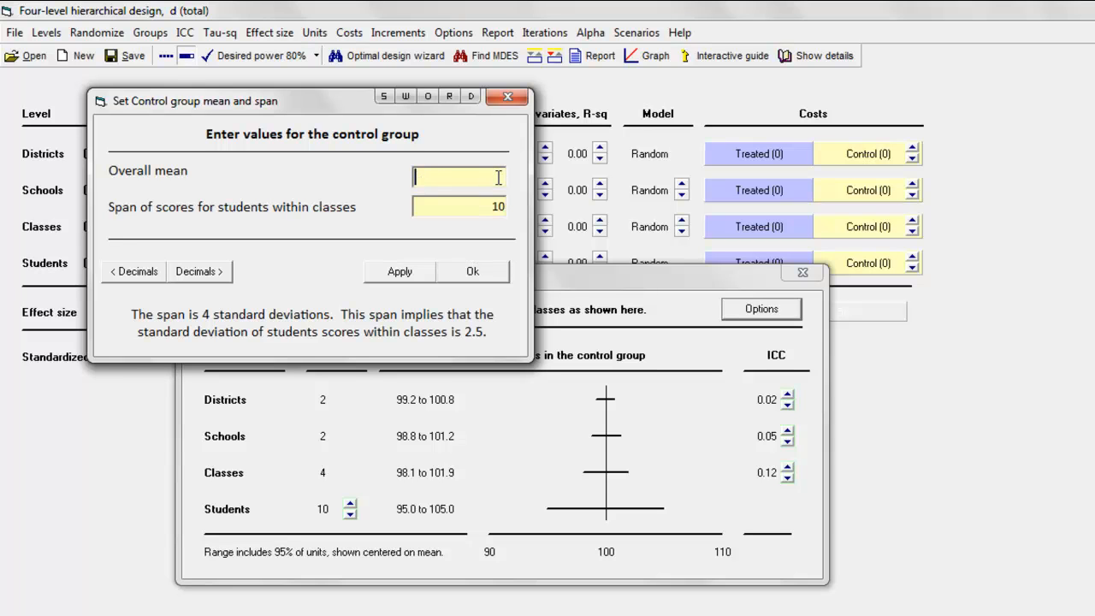
type("500")
left_click(500, 200)
key("BackSpace")
key("BackSpace")
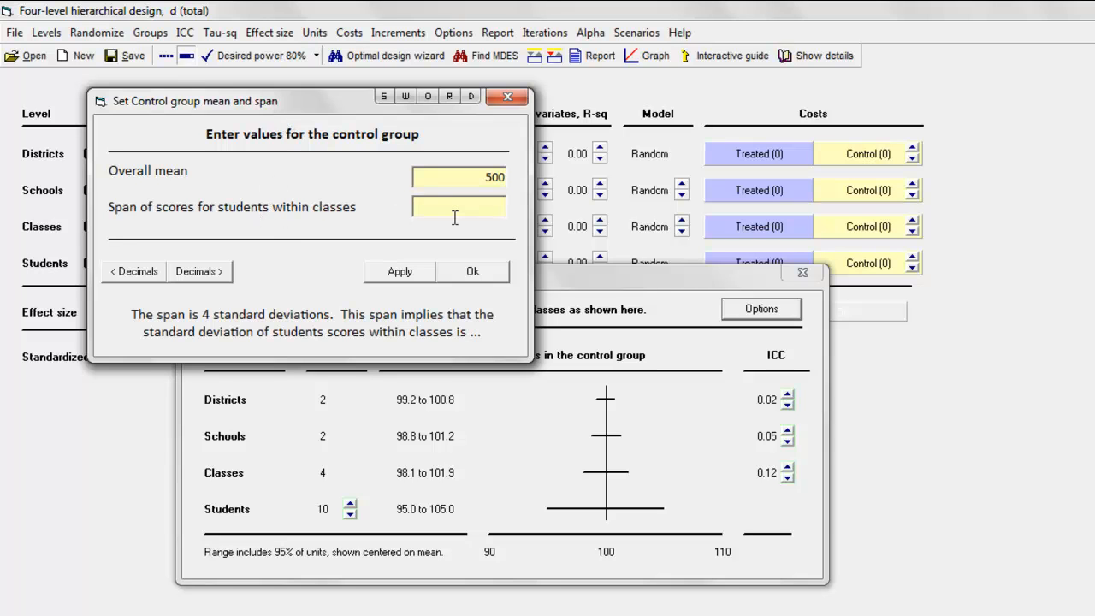
type("360")
left_click(460, 271)
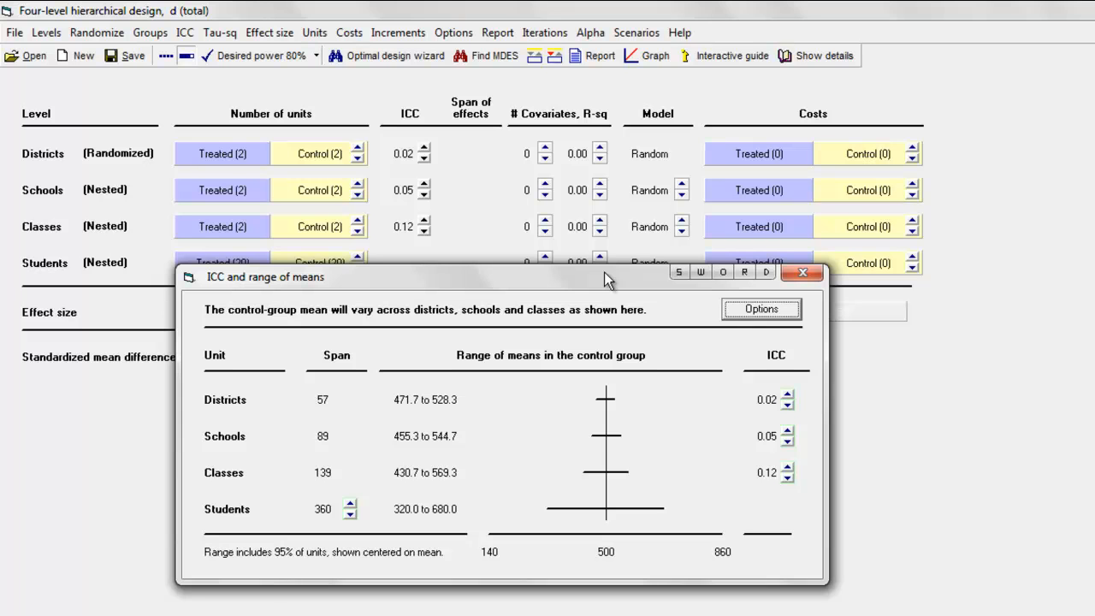
Move the range-of-means window clear of the design table and switch the ICC column to entering the span of means.
left_click_drag(602, 276, 722, 307)
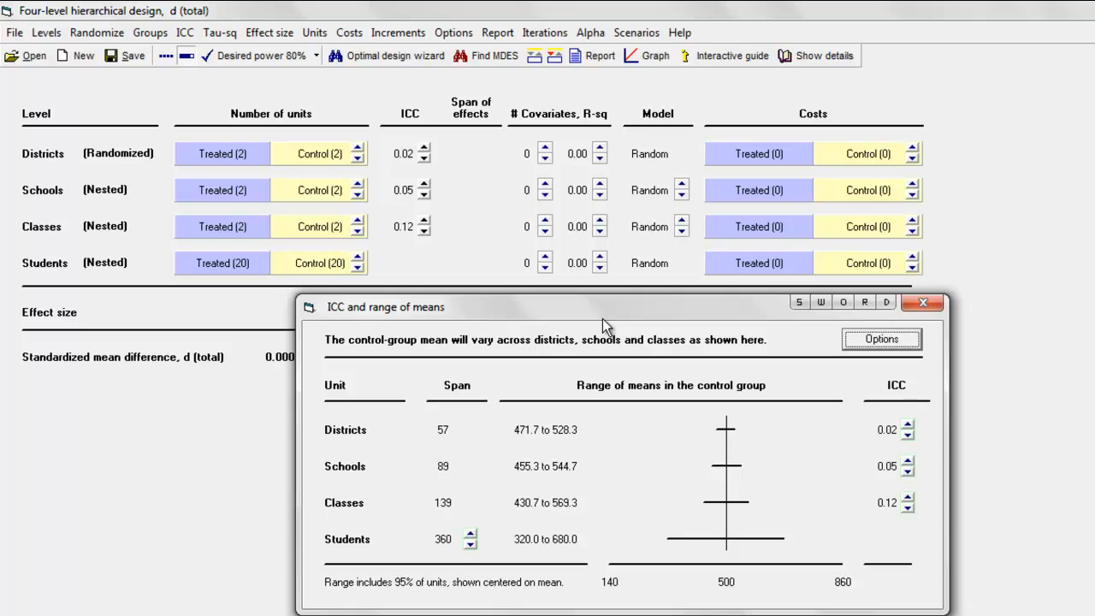
left_click_drag(603, 316, 679, 316)
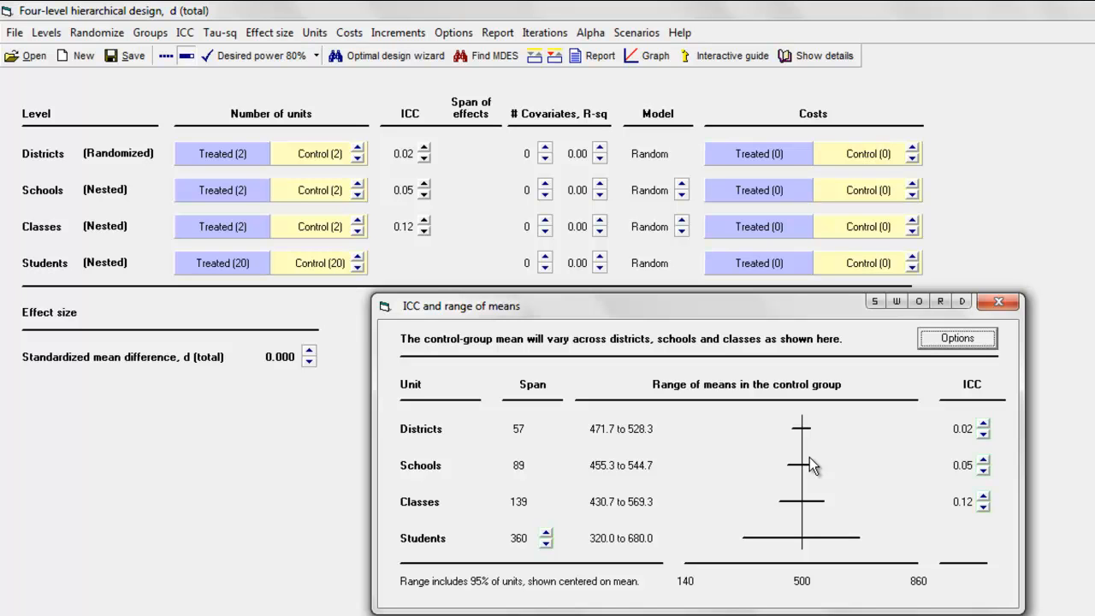
left_click_drag(784, 312, 791, 327)
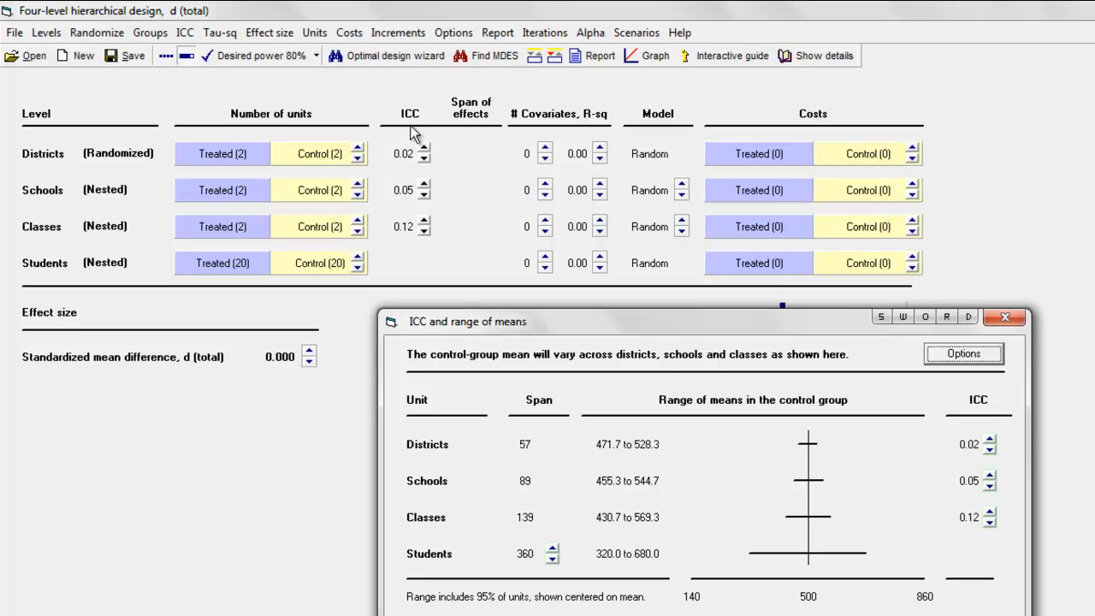
left_click(405, 119)
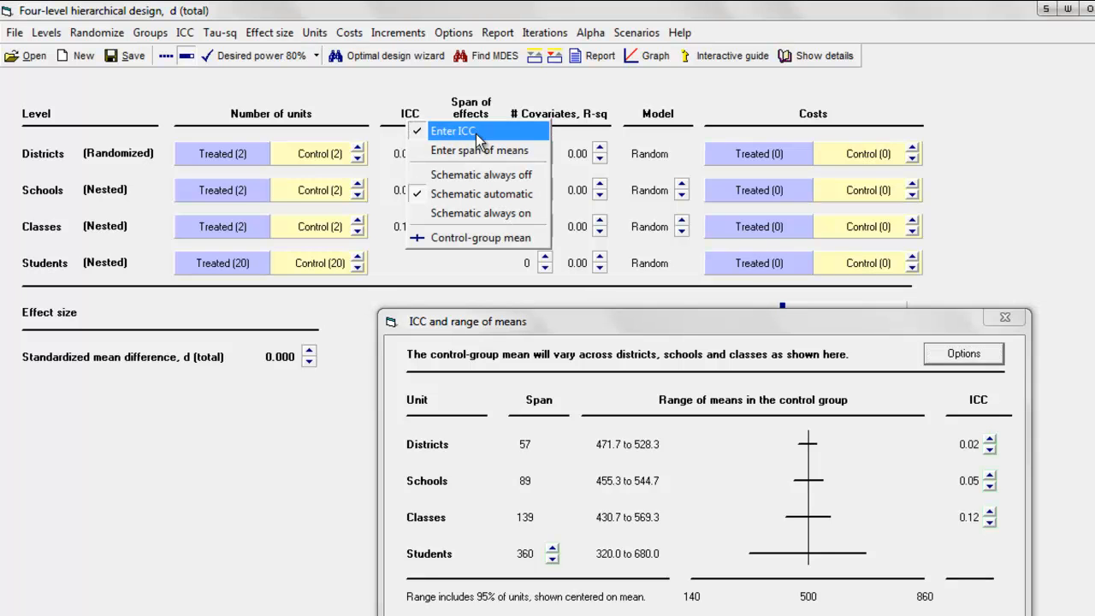
left_click(493, 159)
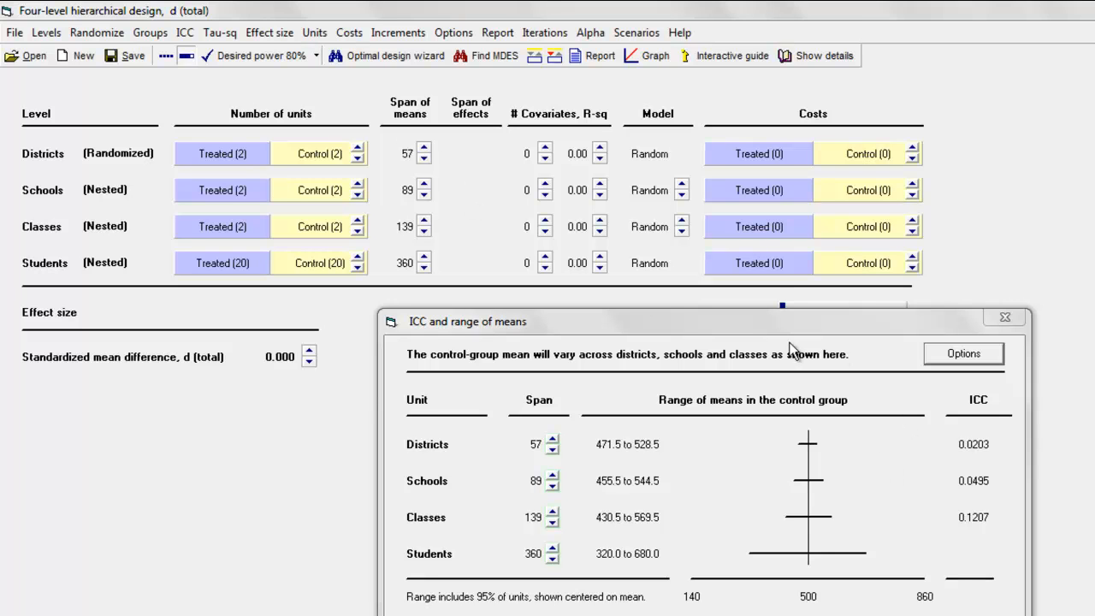
Switch the span-of-means column back to entering ICC and close the range-of-means window.
right_click(408, 115)
left_click(441, 125)
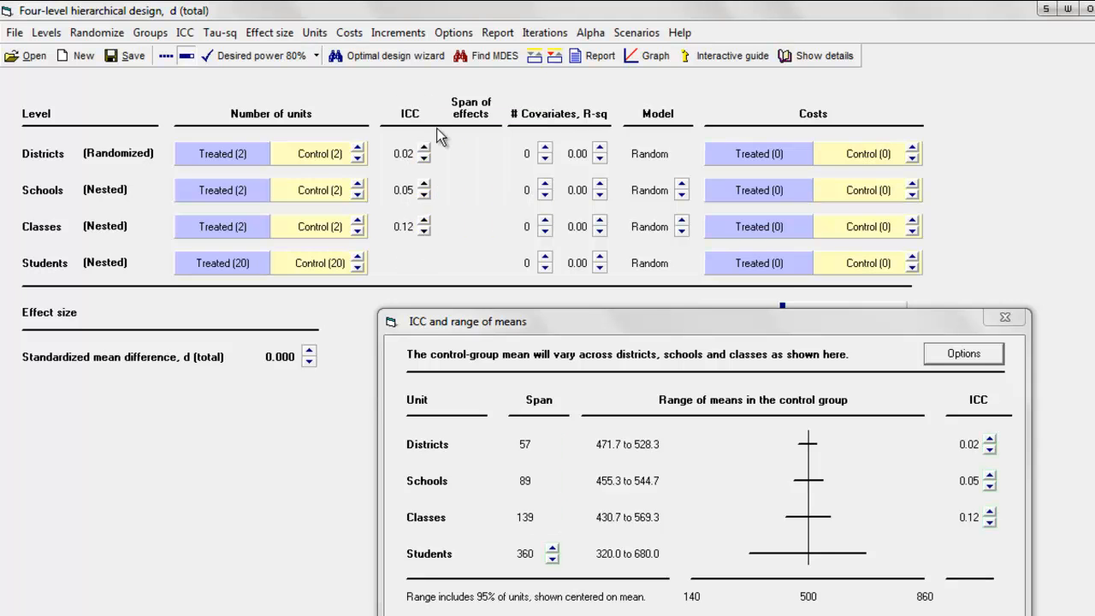
left_click(1001, 323)
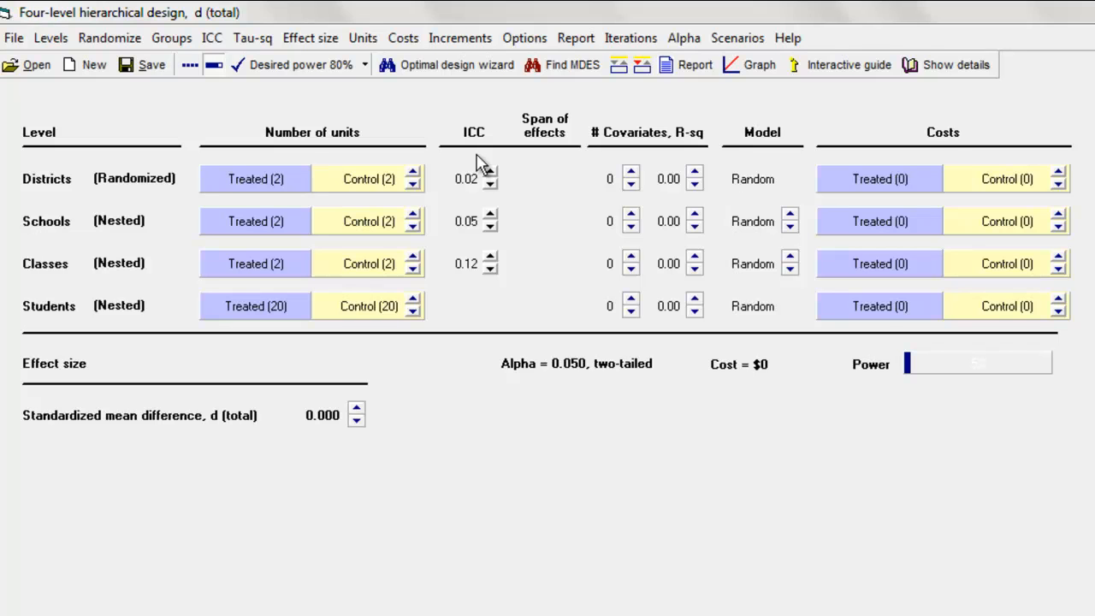
Give the districts level 1 covariate with an R-squared of 0.30.
left_click(629, 174)
left_click(629, 173)
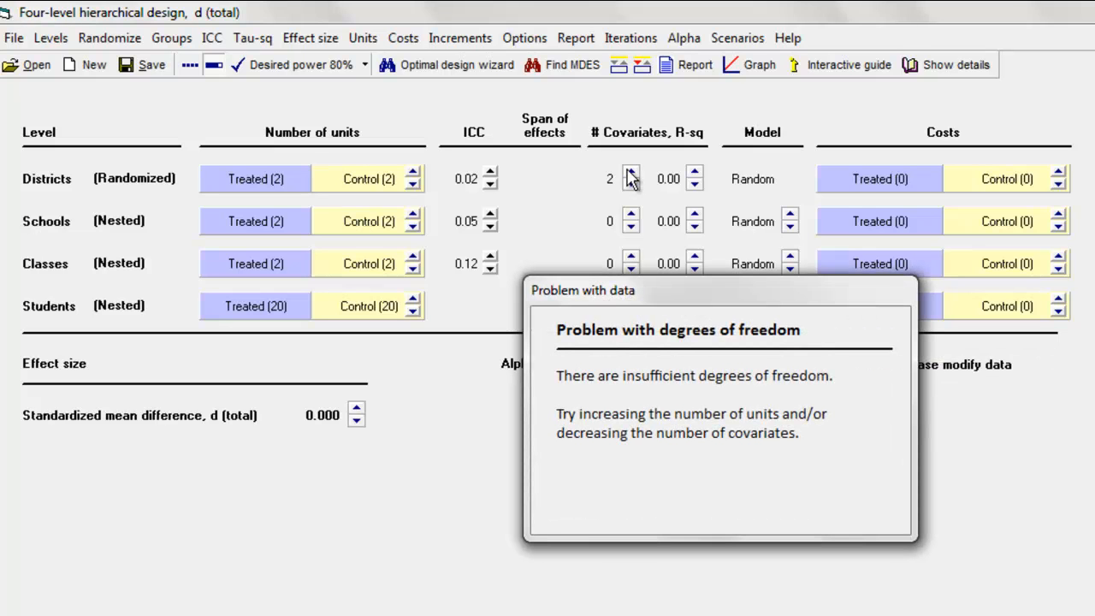
left_click(630, 185)
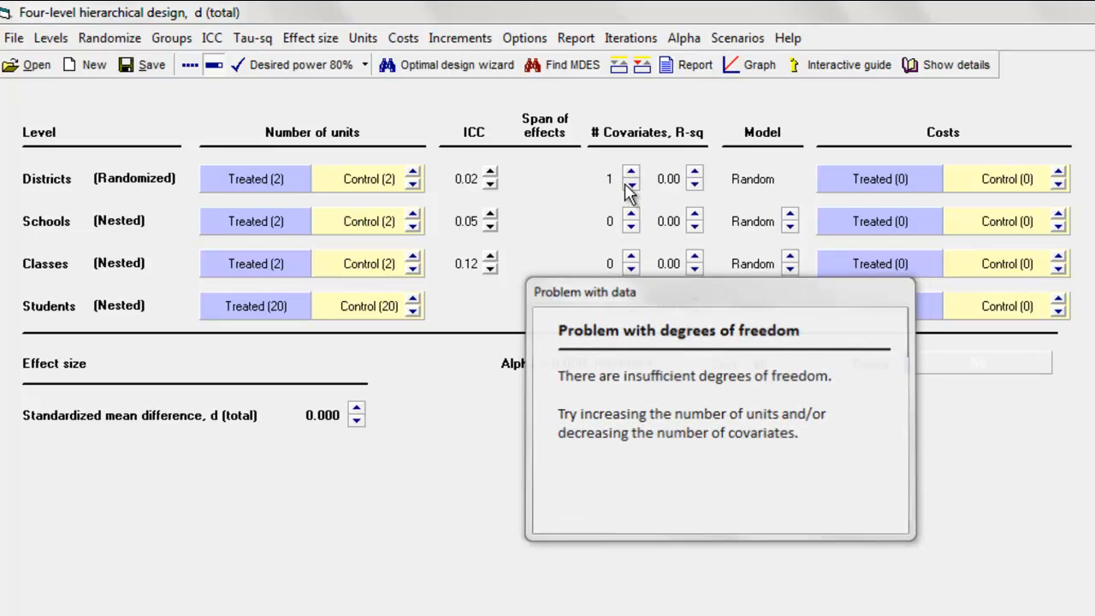
left_click(695, 174)
left_click(695, 173)
left_click(695, 174)
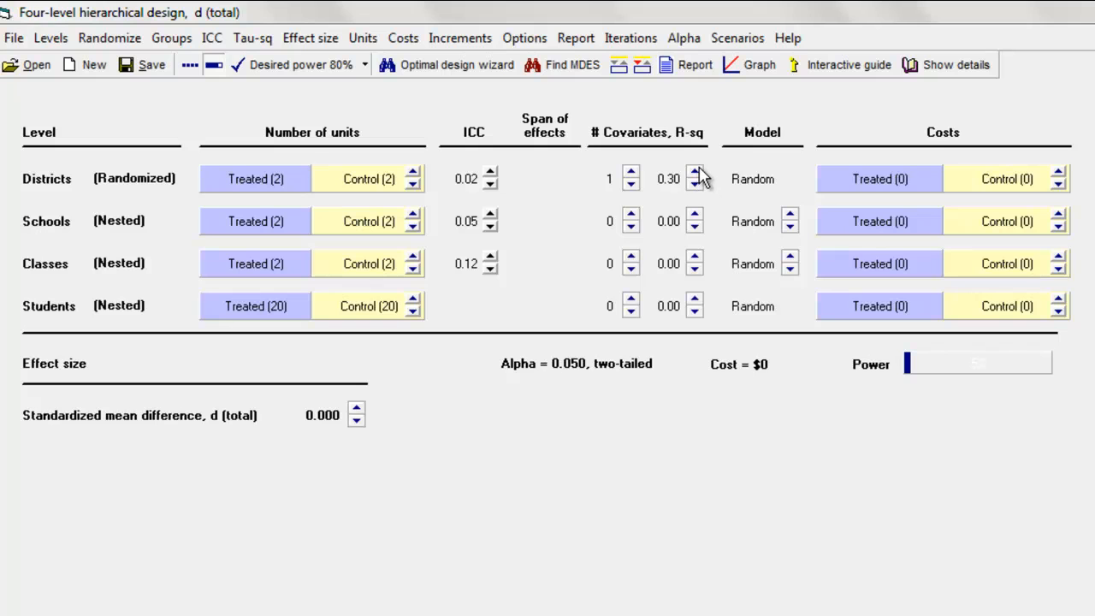
Give the schools level 1 covariate with an R-squared of 0.40.
left_click(632, 217)
left_click(695, 215)
left_click(694, 215)
left_click(695, 216)
left_click(694, 216)
left_click(695, 216)
left_click(694, 228)
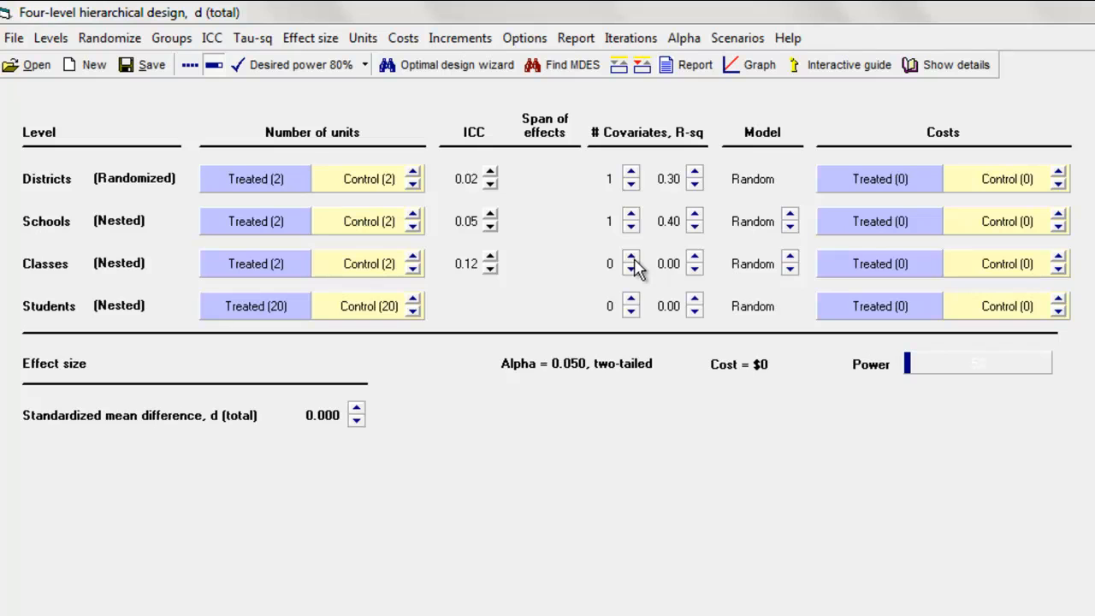
Give classes 1 covariate with an R-squared of 0.20 and students 1 covariate with an R-squared of 0.30.
left_click(630, 257)
left_click(695, 257)
left_click(695, 258)
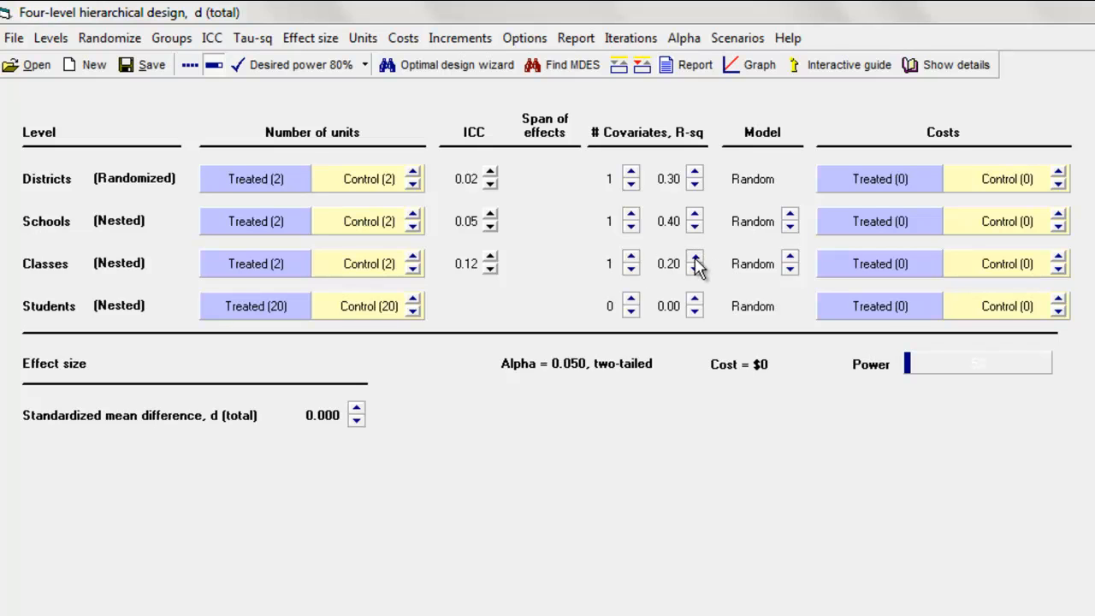
left_click(630, 300)
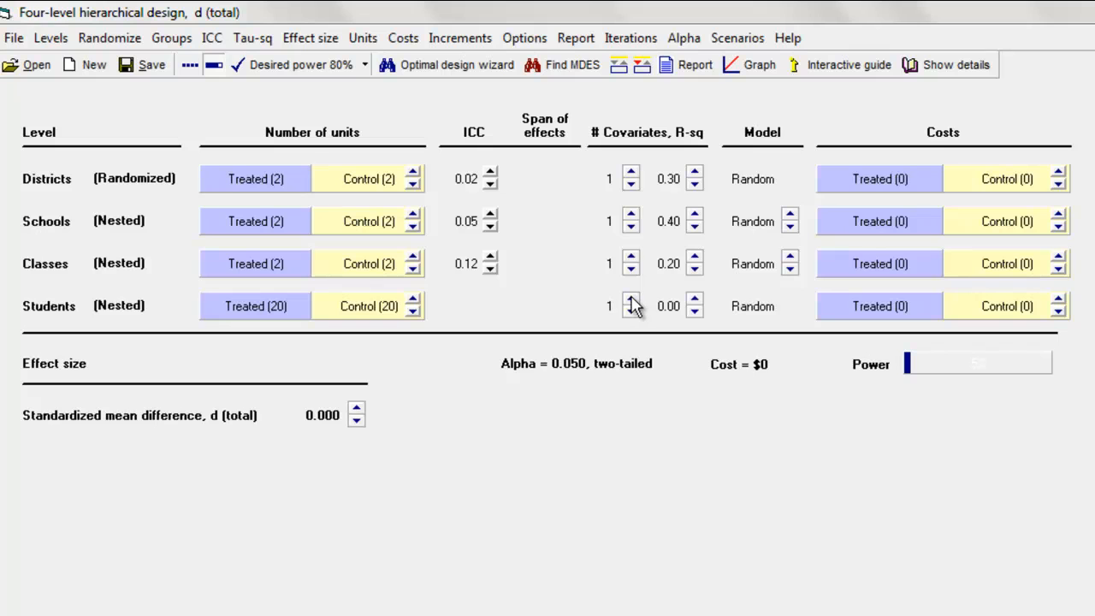
left_click(694, 301)
left_click(695, 301)
Try the Fixed model for the schools level and return it to Random.
left_click(790, 216)
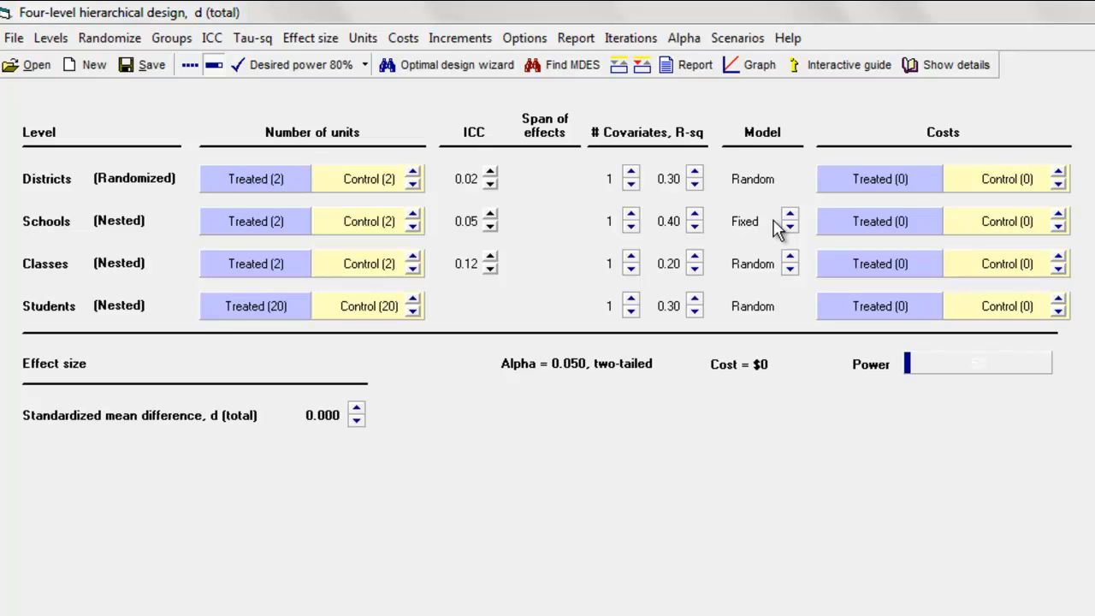
left_click(788, 227)
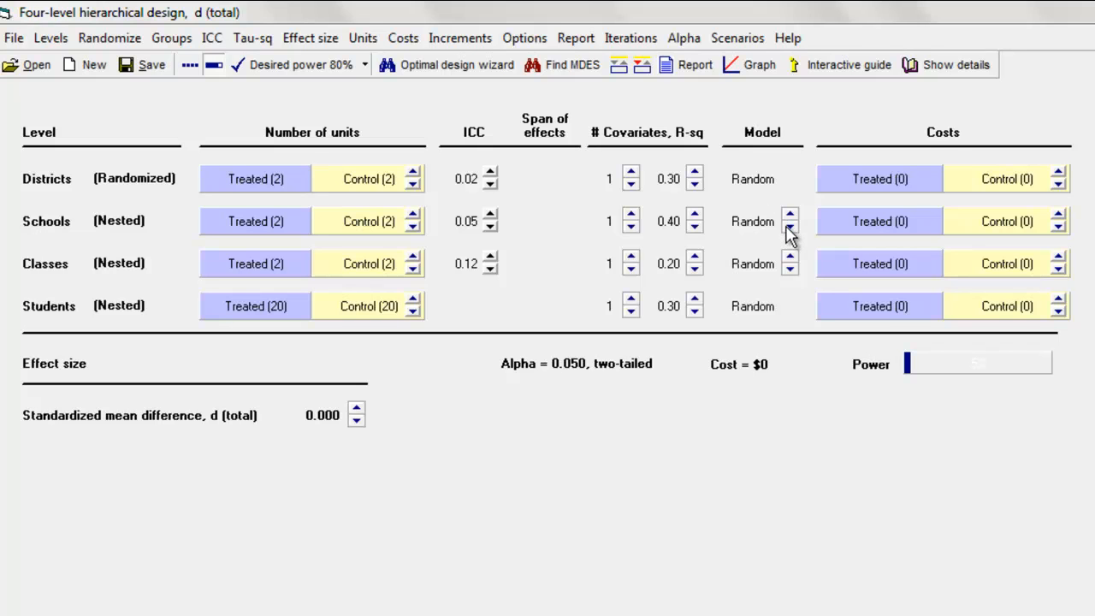
Set the treated and control costs to 4000 for each district and 3000 for each school.
right_click(995, 181)
left_click(1085, 284)
left_click(1059, 175)
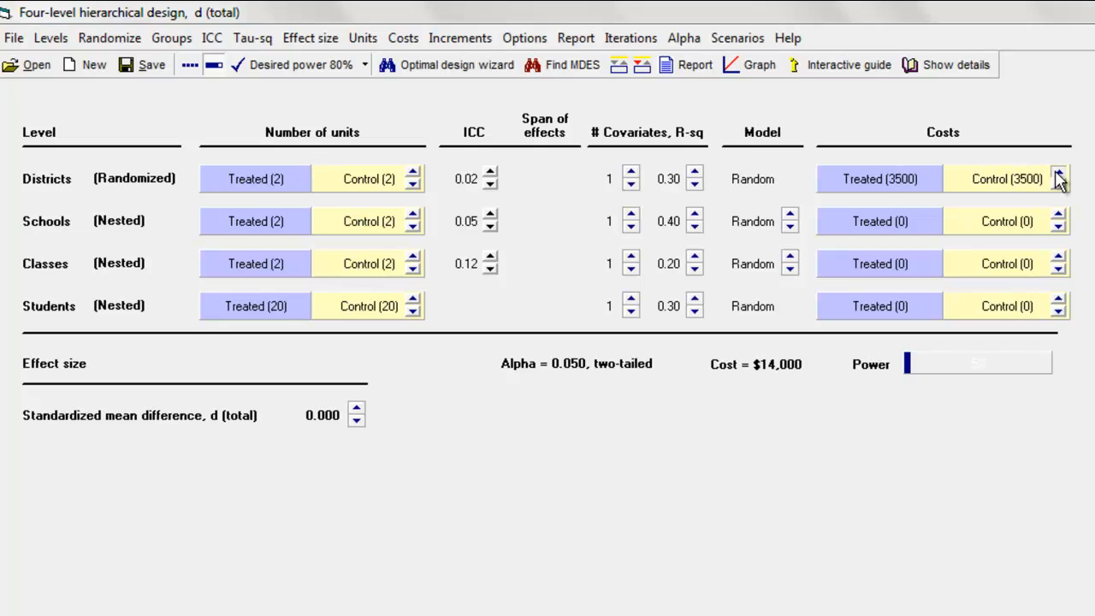
right_click(1033, 214)
left_click(1089, 325)
left_click(1058, 215)
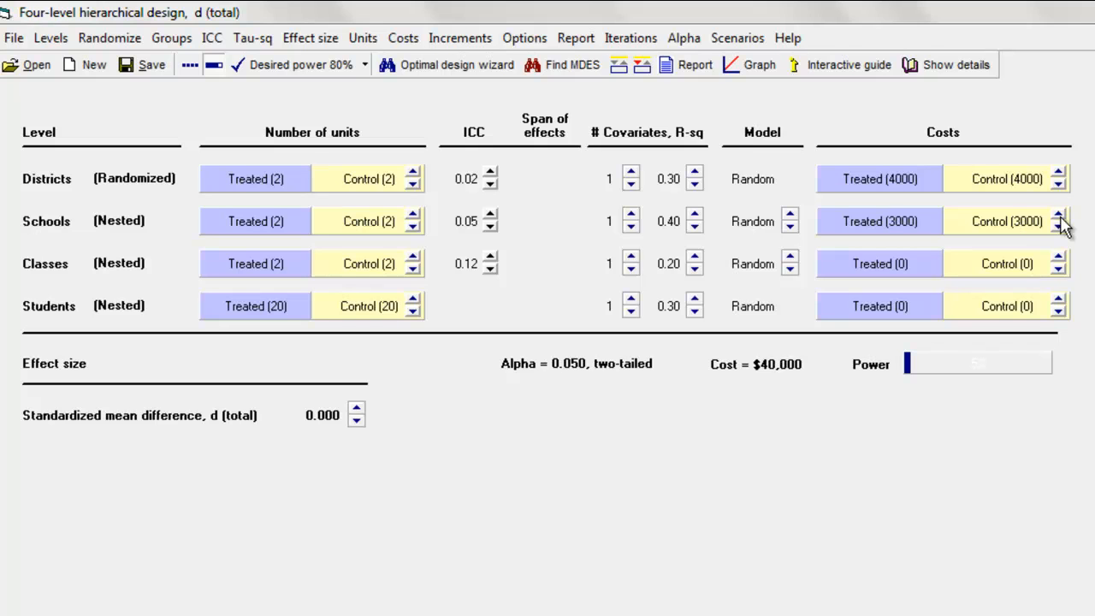
Set the treated and control cost of each class to 500.
right_click(1031, 265)
left_click(1074, 367)
left_click(1058, 258)
double_click(1059, 258)
left_click(1059, 258)
left_click(1059, 270)
Set the treated and control cost of each student to 50.
right_click(1040, 300)
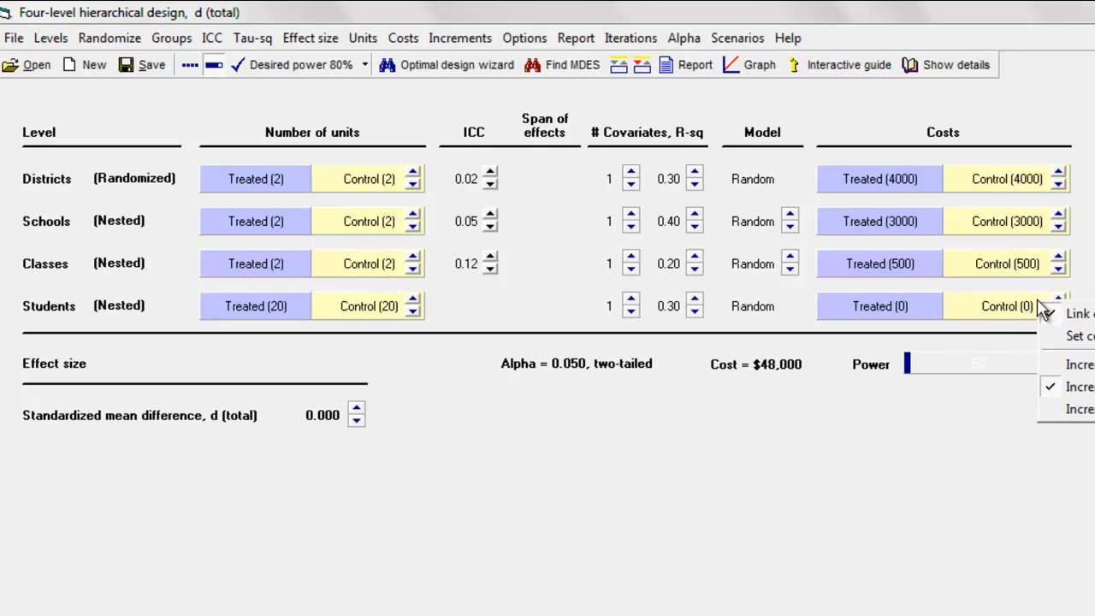
left_click(1093, 363)
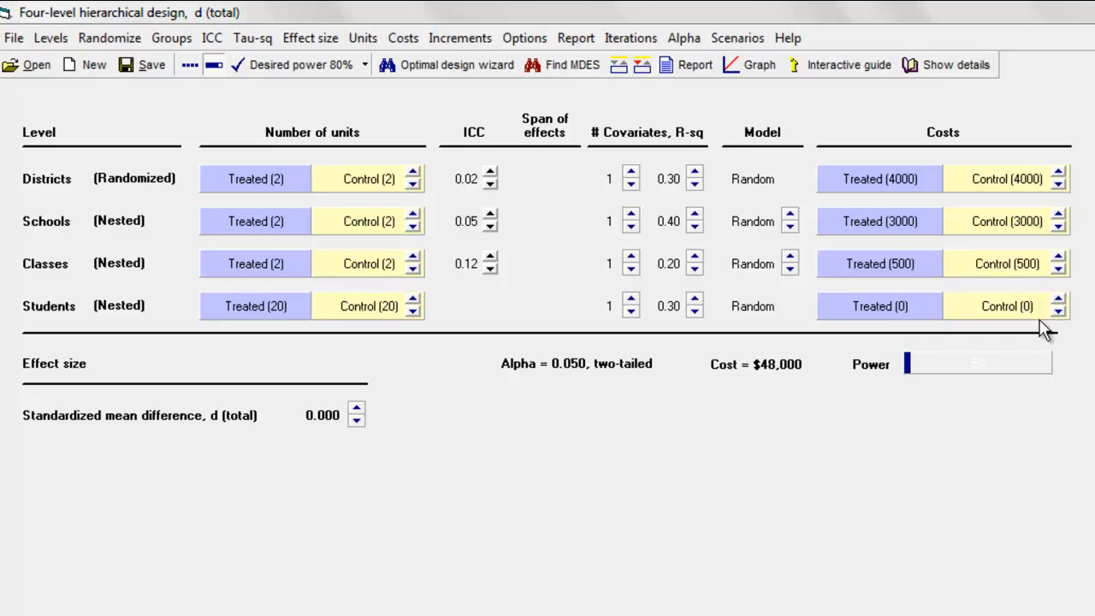
left_click(1059, 301)
double_click(1059, 301)
left_click(1059, 302)
left_click(1058, 301)
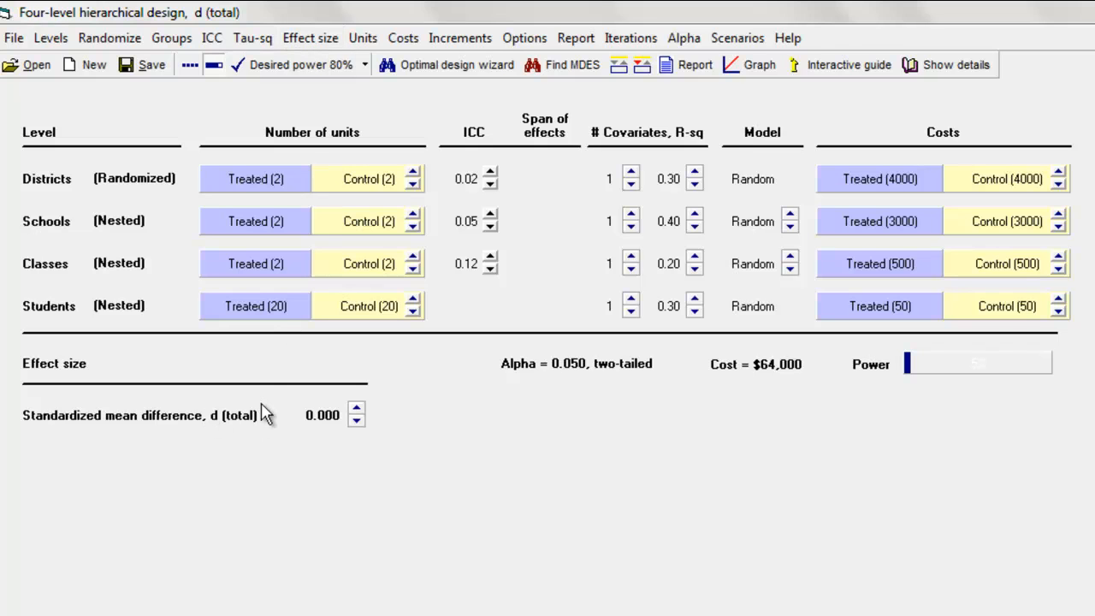
Keep the effect size as the standardized mean difference, d (total), and set it to 0.500.
left_click(313, 38)
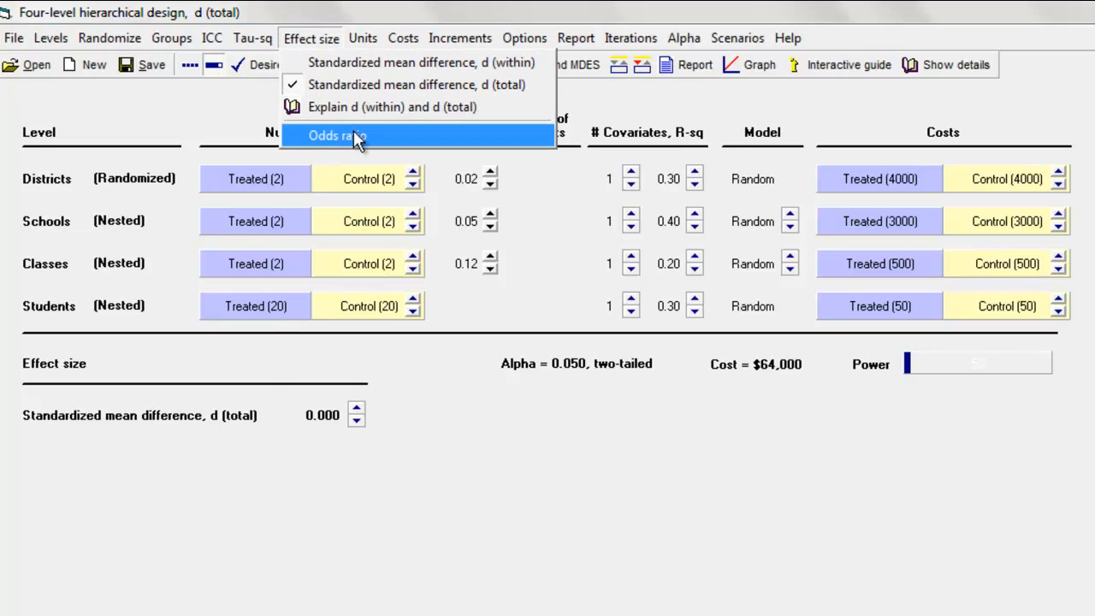
left_click(394, 83)
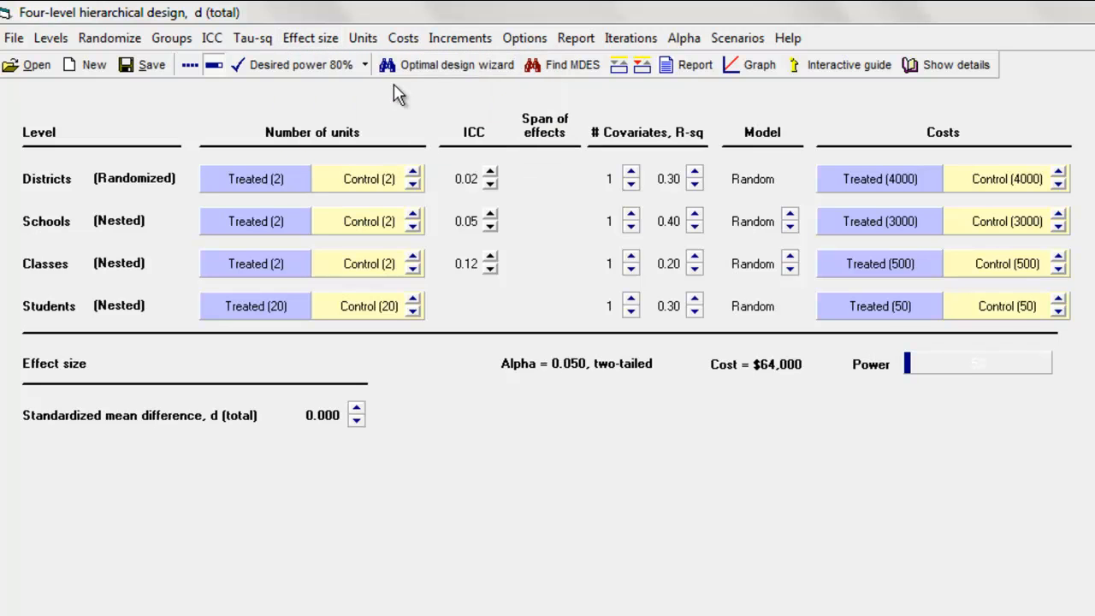
right_click(361, 420)
left_click(402, 430)
left_click(355, 408)
left_click(356, 408)
left_click(356, 408)
left_click(356, 409)
left_click(356, 409)
Check the available alpha and tails options without changing them, and display the power using digits.
left_click(554, 368)
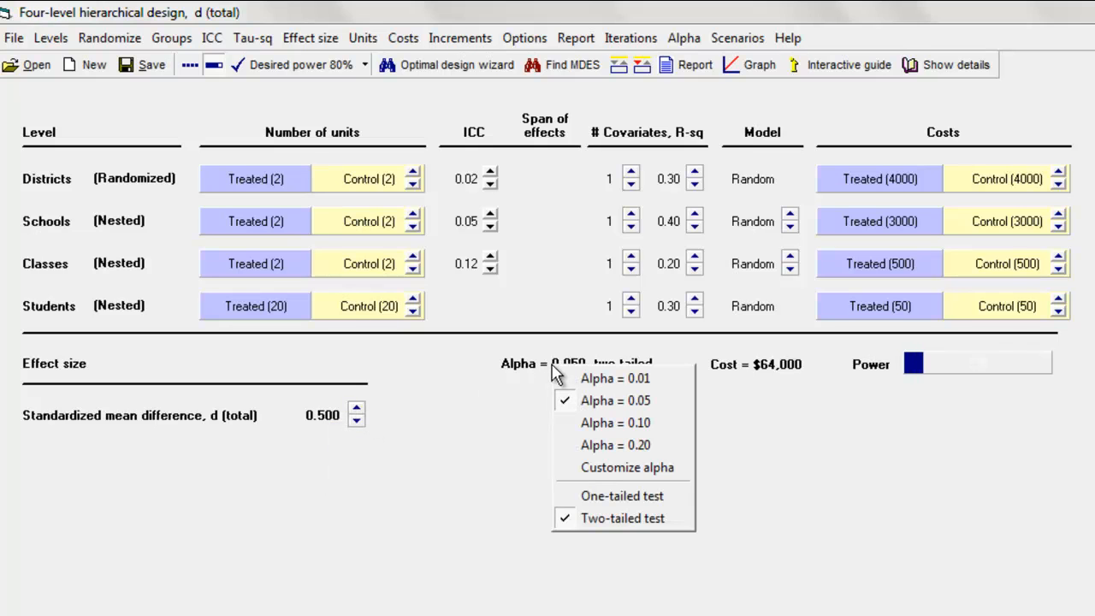
left_click(728, 415)
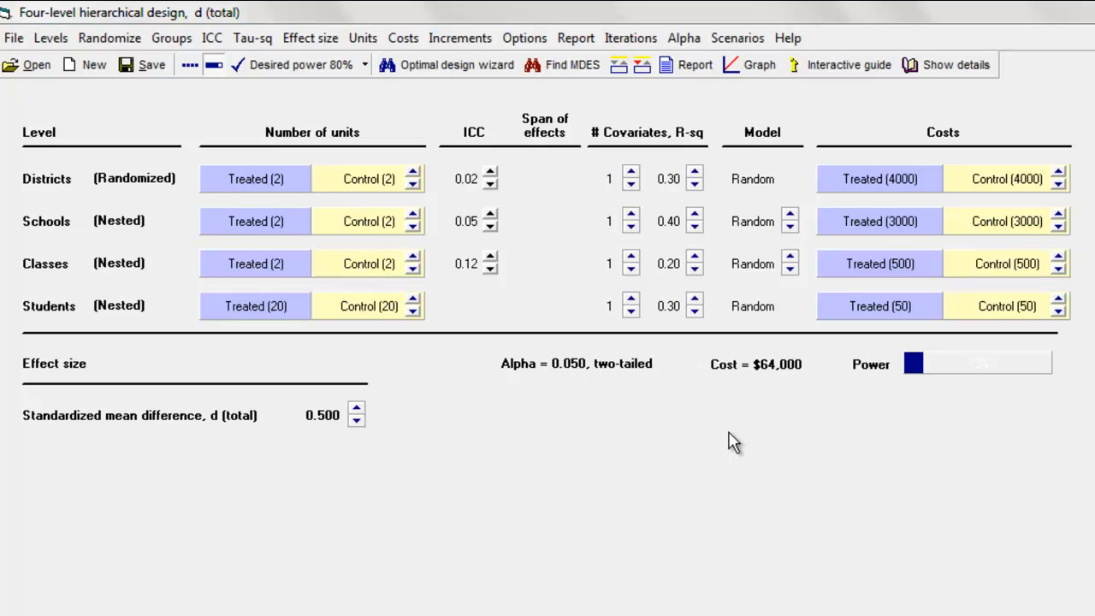
right_click(932, 364)
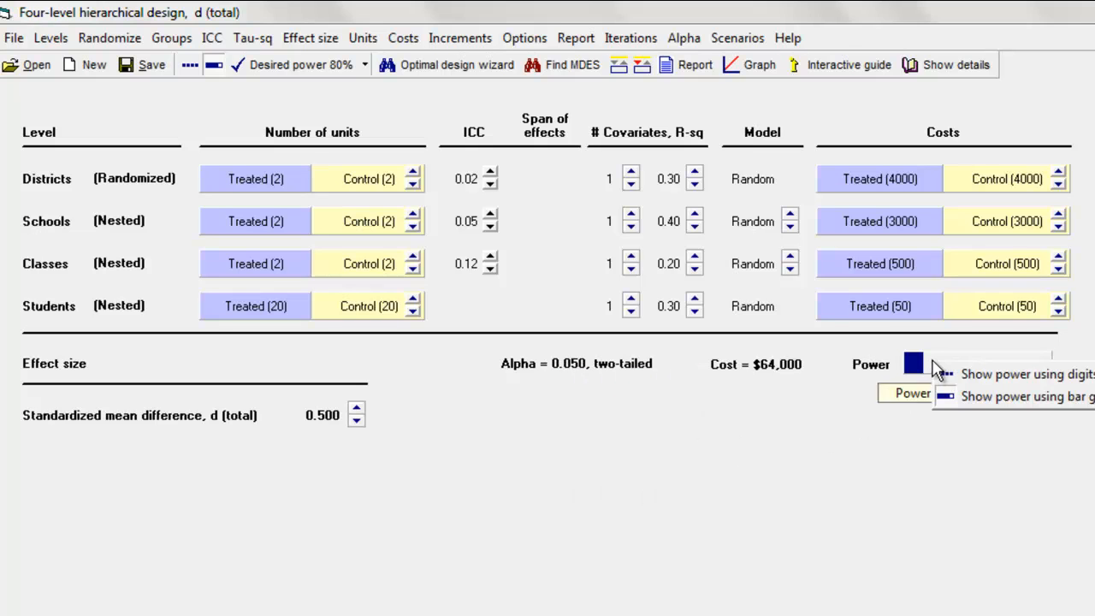
left_click(992, 377)
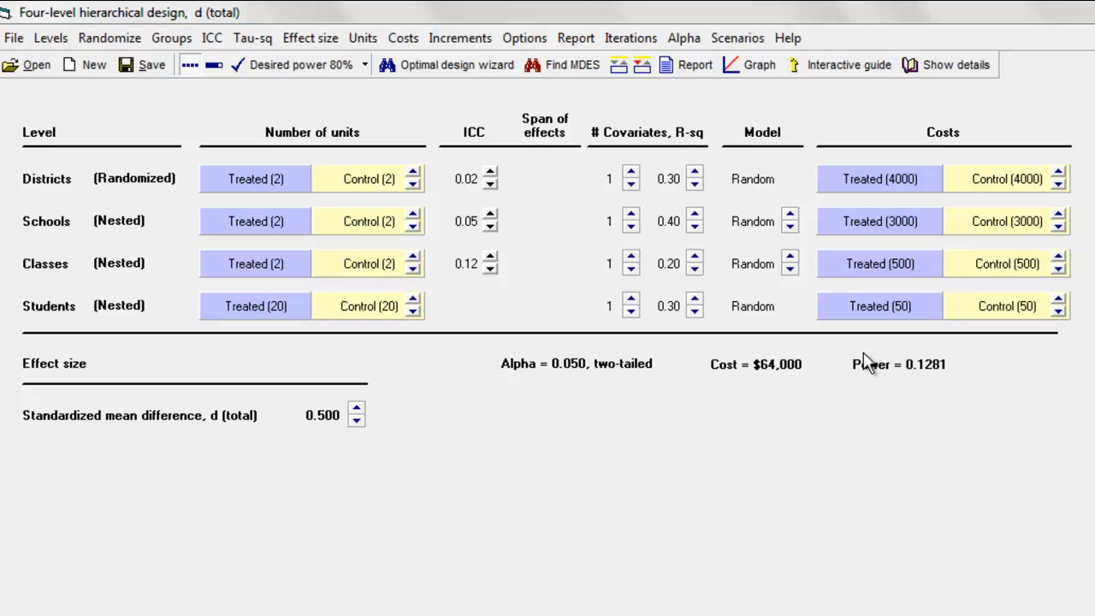
Set the treated and control numbers of units to 3 districts, 5 schools and 4 classes.
mouse_move(936, 386)
left_click(413, 173)
left_click(413, 217)
left_click(413, 216)
left_click(413, 216)
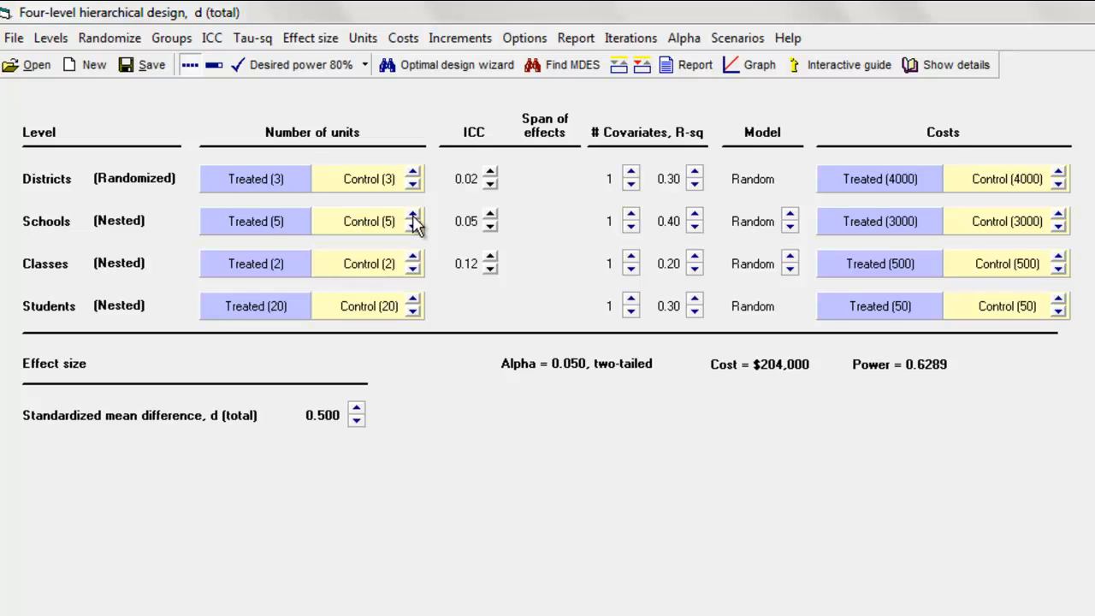
left_click(413, 259)
left_click(413, 259)
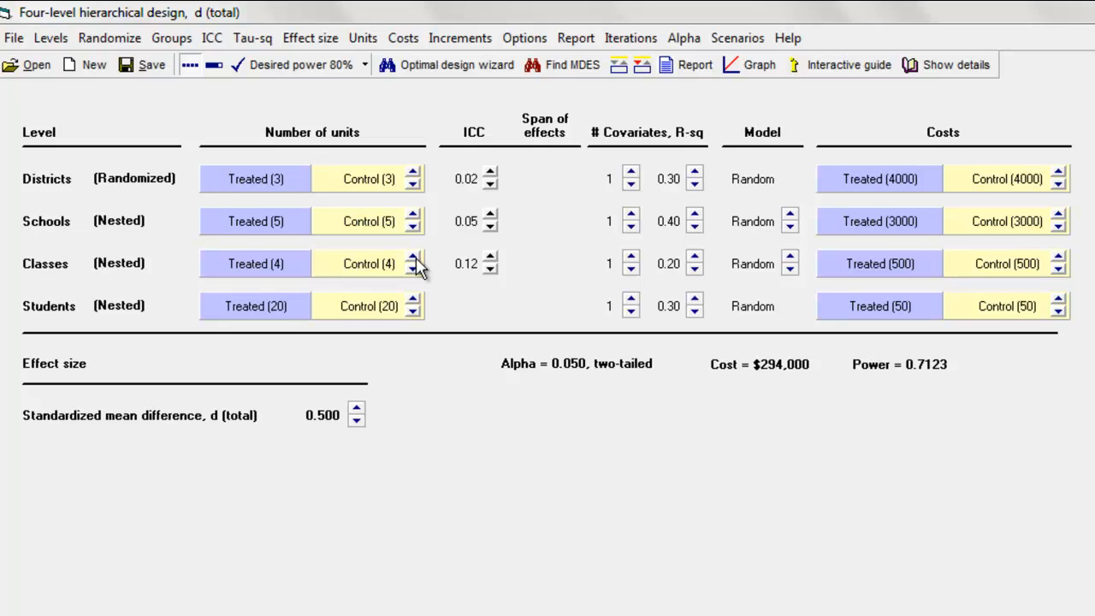
Raise the number of students to 35 for both the treated and control groups.
left_click(413, 301)
left_click(413, 301)
left_click(413, 301)
left_click(413, 301)
left_click(413, 301)
left_click(414, 301)
left_click(413, 302)
left_click(413, 301)
left_click(413, 302)
left_click(413, 301)
left_click(413, 301)
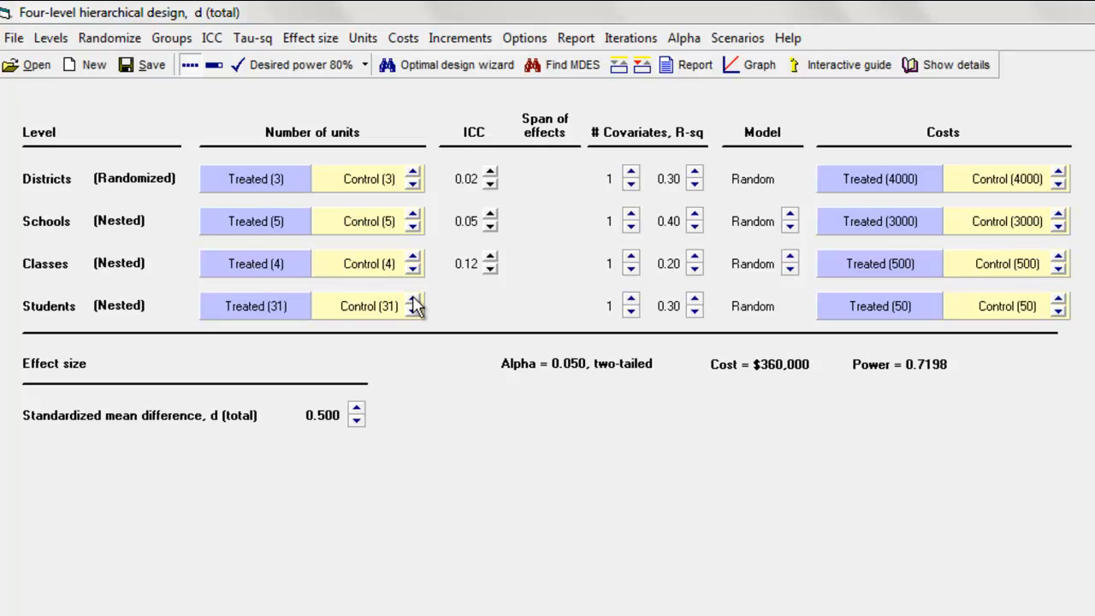
left_click(413, 301)
left_click(413, 301)
left_click(413, 301)
left_click(413, 301)
Increase the treated and control units to 7 schools and 5 classes.
left_click(413, 215)
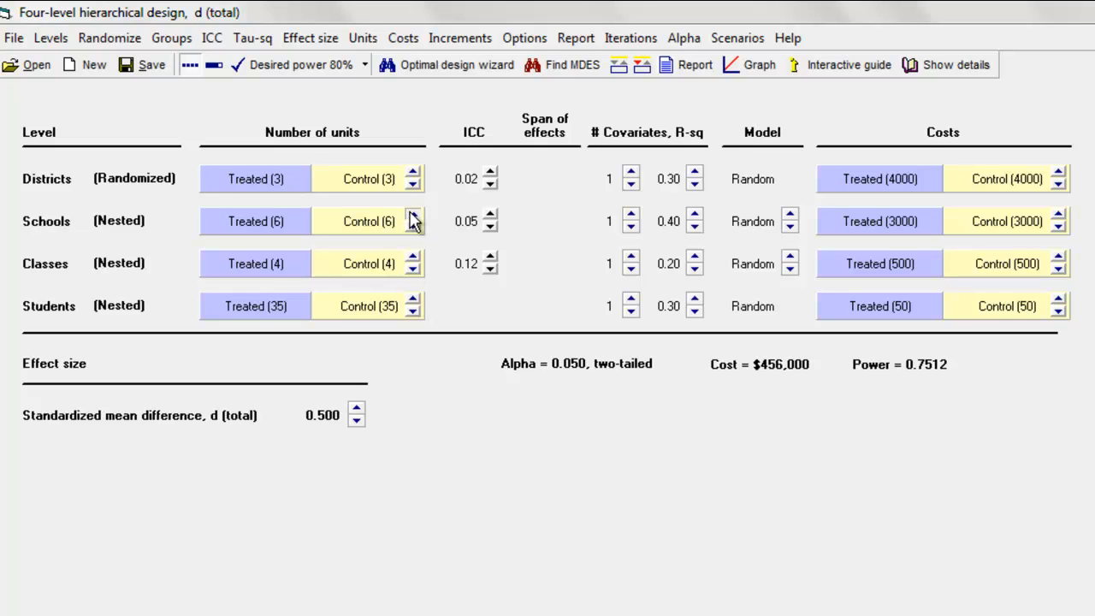
left_click(414, 258)
left_click(413, 215)
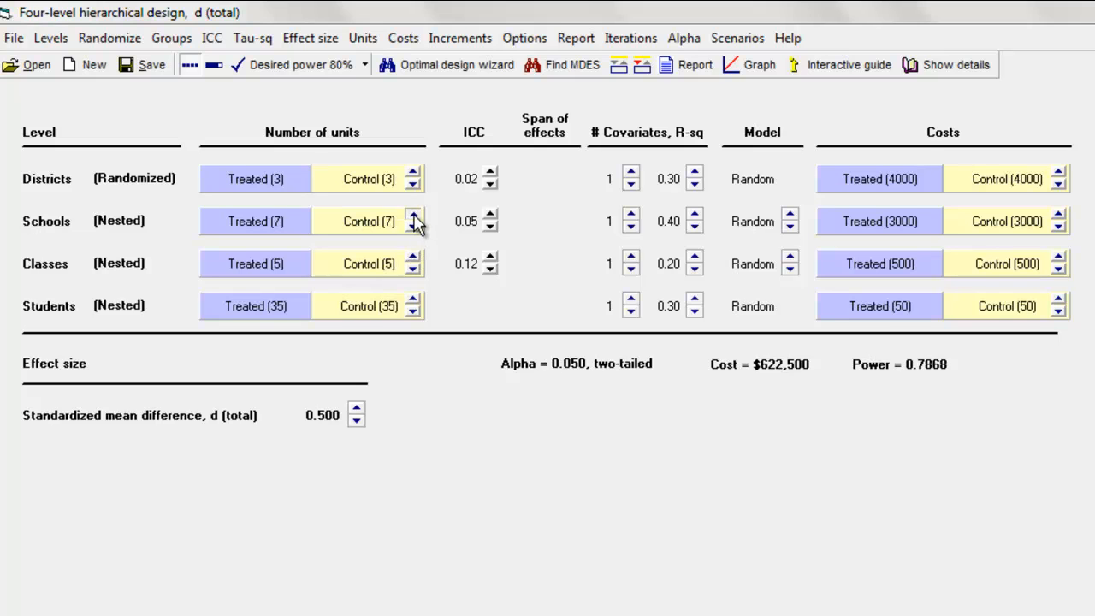
Try a much larger sample of 112 students with 8 schools in both the treated and control groups.
left_click(413, 301)
left_click(413, 301)
left_click(413, 300)
left_click(413, 300)
left_click(413, 300)
left_click(413, 300)
left_click(414, 301)
left_click(413, 300)
left_click(413, 300)
left_click(413, 301)
left_click(413, 301)
left_click(413, 300)
left_click(413, 300)
left_click(413, 300)
left_click(413, 300)
left_click(414, 300)
left_click(413, 300)
left_click(413, 301)
left_click(413, 300)
left_click(414, 300)
left_click(413, 300)
left_click(413, 300)
double_click(413, 300)
left_click(413, 300)
double_click(413, 300)
left_click(413, 300)
double_click(413, 300)
left_click(413, 300)
double_click(413, 300)
double_click(413, 300)
left_click(413, 300)
double_click(413, 300)
double_click(413, 301)
left_click(413, 300)
double_click(414, 300)
left_click(414, 300)
double_click(413, 300)
double_click(413, 301)
double_click(413, 301)
double_click(413, 300)
left_click(413, 300)
double_click(413, 300)
left_click(413, 300)
double_click(413, 300)
double_click(413, 300)
left_click(413, 300)
double_click(413, 300)
left_click(413, 216)
left_click(413, 312)
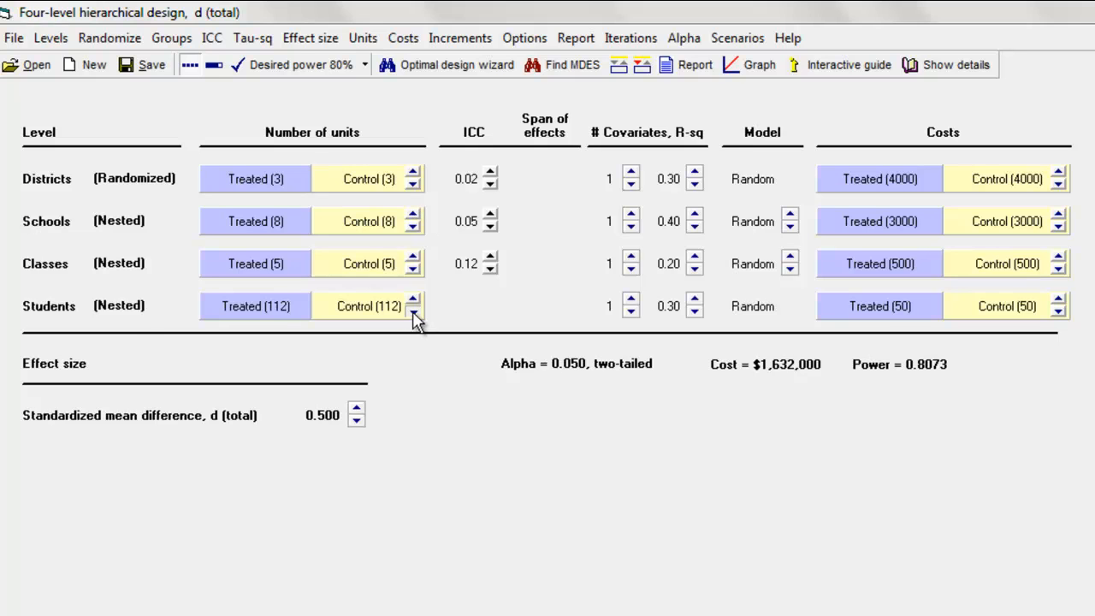
Reduce the number of students to 26 for both the treated and control groups.
double_click(413, 312)
left_click(413, 312)
double_click(413, 313)
double_click(413, 312)
left_click(413, 312)
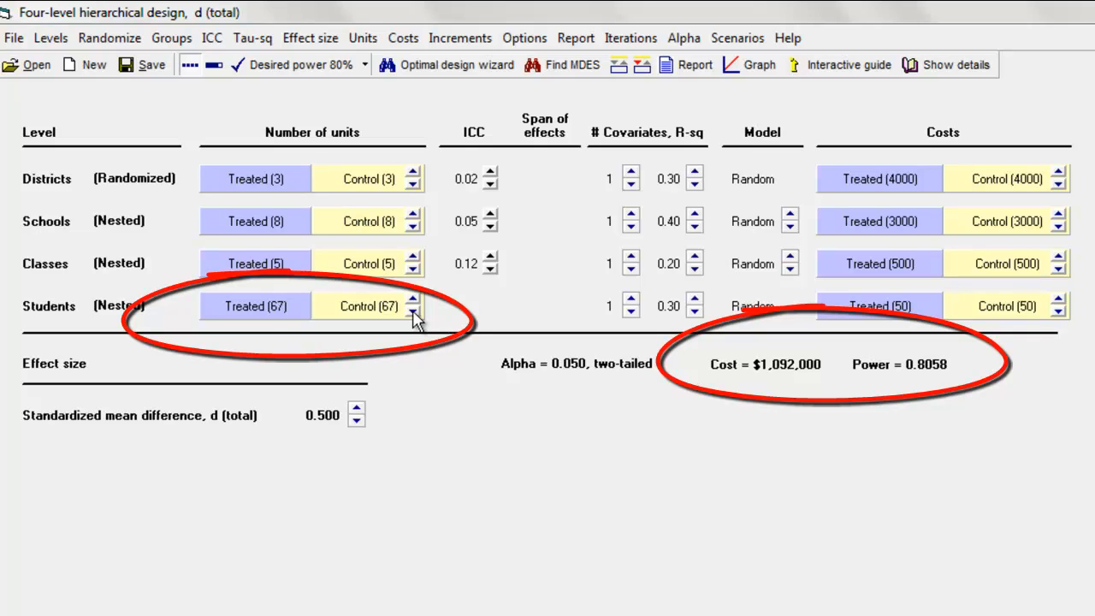
double_click(413, 313)
double_click(413, 313)
left_click(413, 313)
double_click(413, 313)
left_click(413, 313)
double_click(413, 313)
left_click(413, 313)
double_click(413, 313)
double_click(413, 313)
double_click(413, 313)
left_click(413, 313)
double_click(413, 313)
left_click(413, 313)
double_click(413, 313)
double_click(413, 313)
left_click(413, 313)
double_click(413, 313)
double_click(413, 313)
left_click(413, 313)
left_click(413, 313)
double_click(413, 313)
left_click(413, 313)
left_click(413, 313)
left_click(413, 300)
left_click(413, 299)
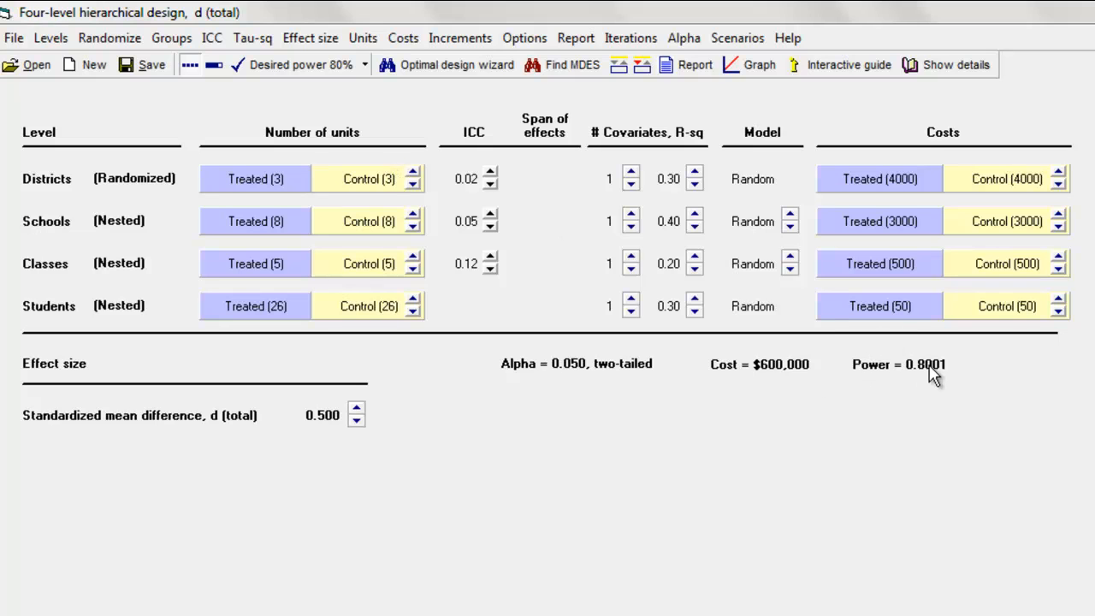
Compute the districts needed for 80% power with optimal numbers at the other levels in the Optimal design wizard, and paste the numbers into the design.
mouse_move(932, 374)
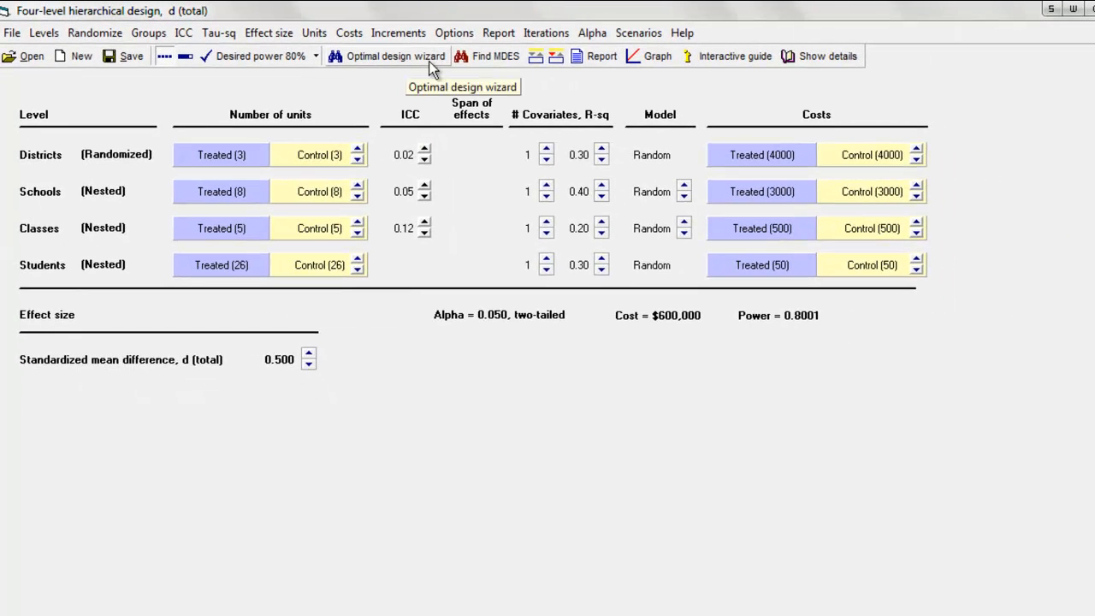
left_click(414, 60)
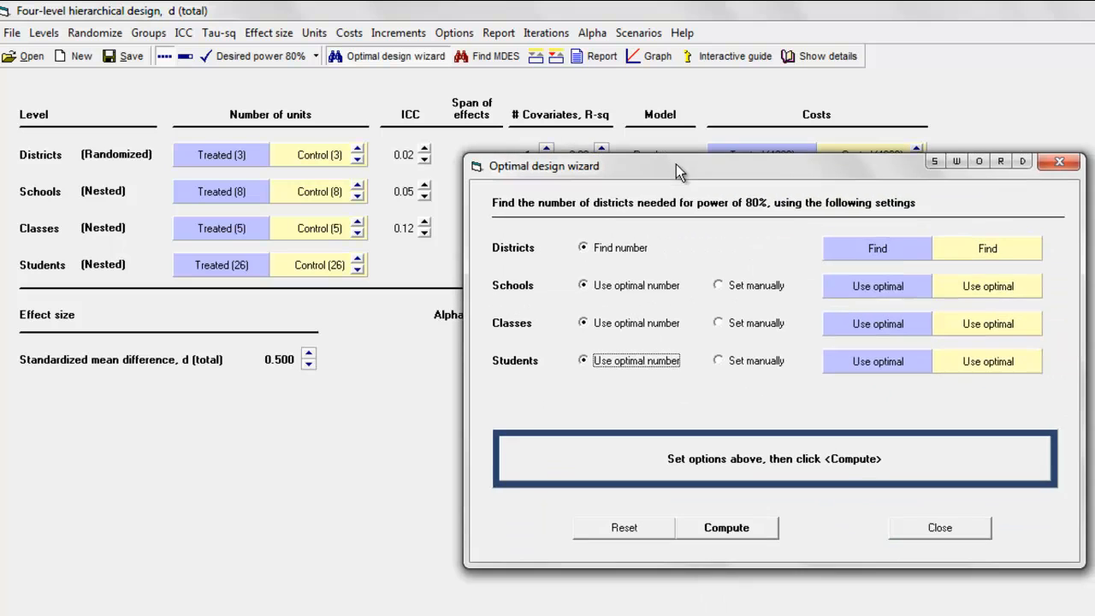
left_click(765, 527)
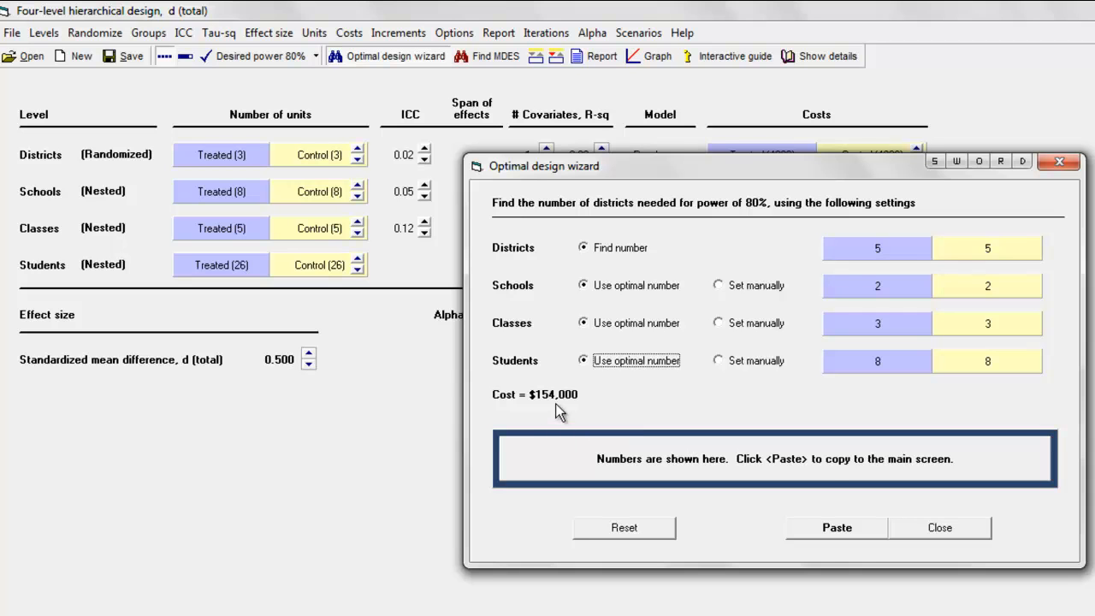
left_click_drag(778, 169, 872, 163)
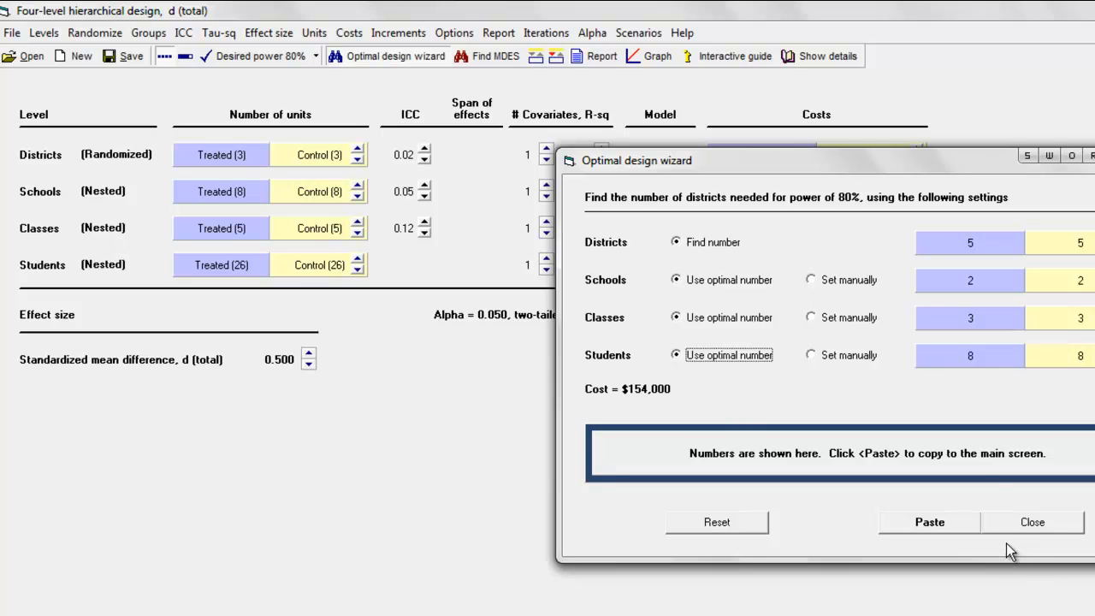
left_click(929, 522)
left_click(1026, 522)
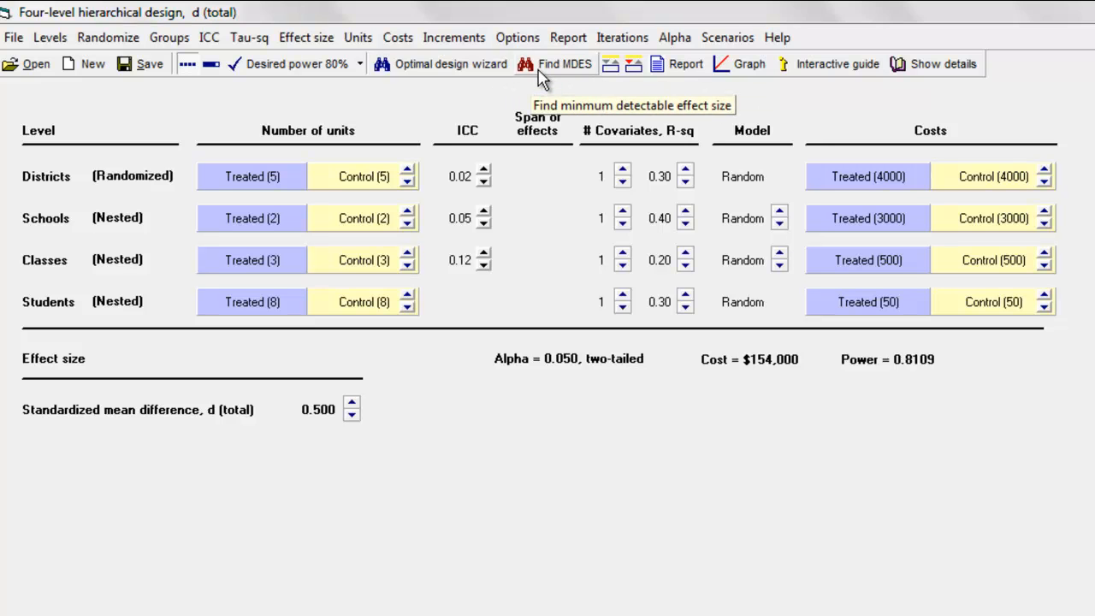
Set the number of districts to 10 for both the treated and control groups.
left_click(407, 171)
left_click(408, 171)
left_click(407, 171)
left_click(407, 171)
left_click(407, 171)
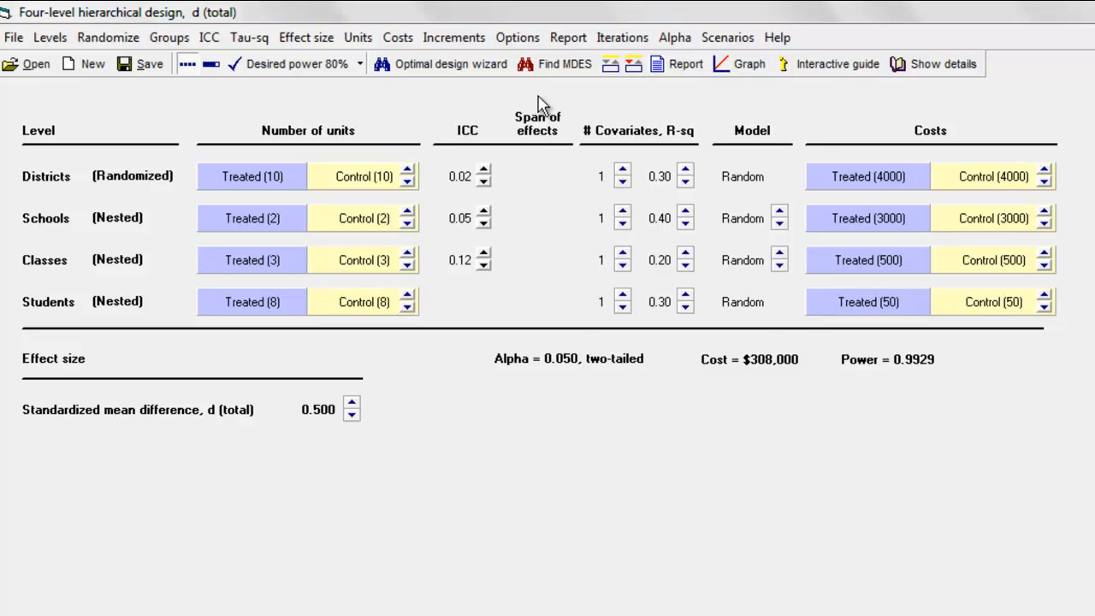
Find the minimum detectable effect size at 80% power for the current design, without applying it.
left_click(553, 68)
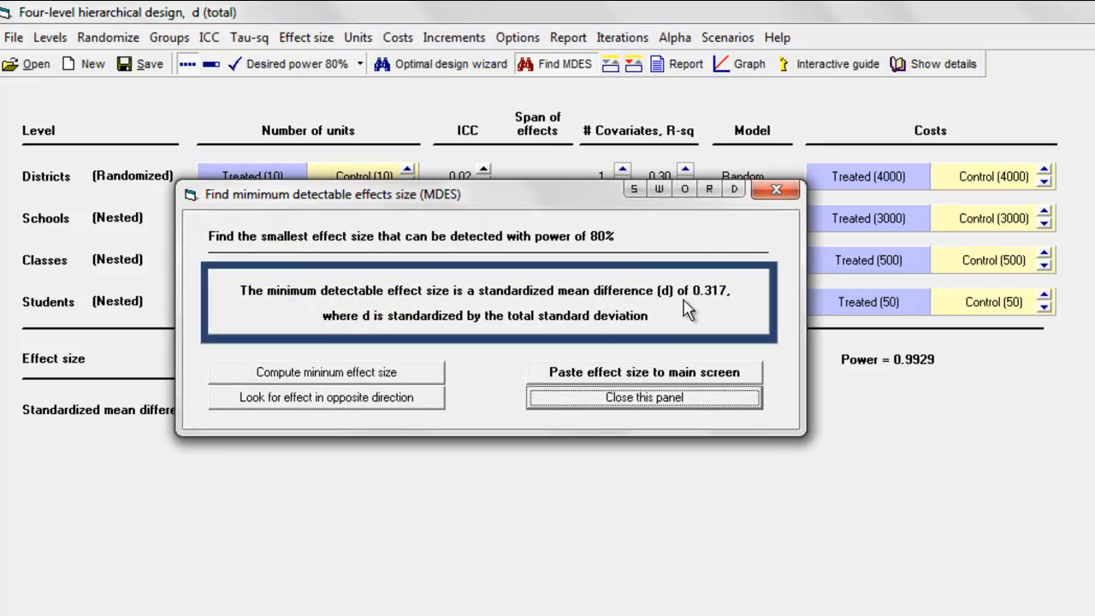
left_click_drag(555, 197, 775, 245)
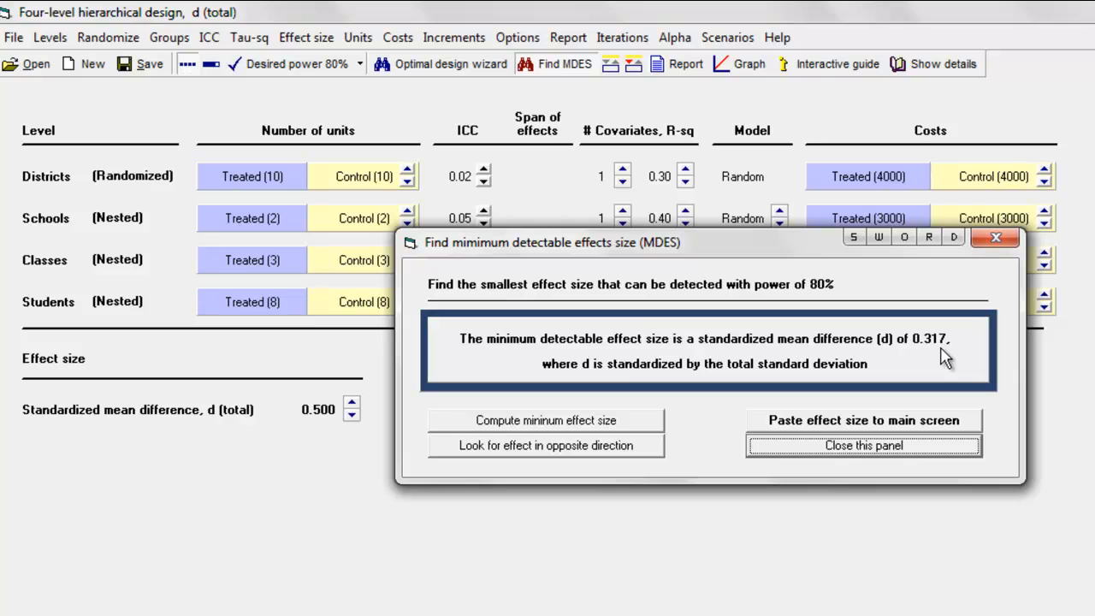
left_click(996, 242)
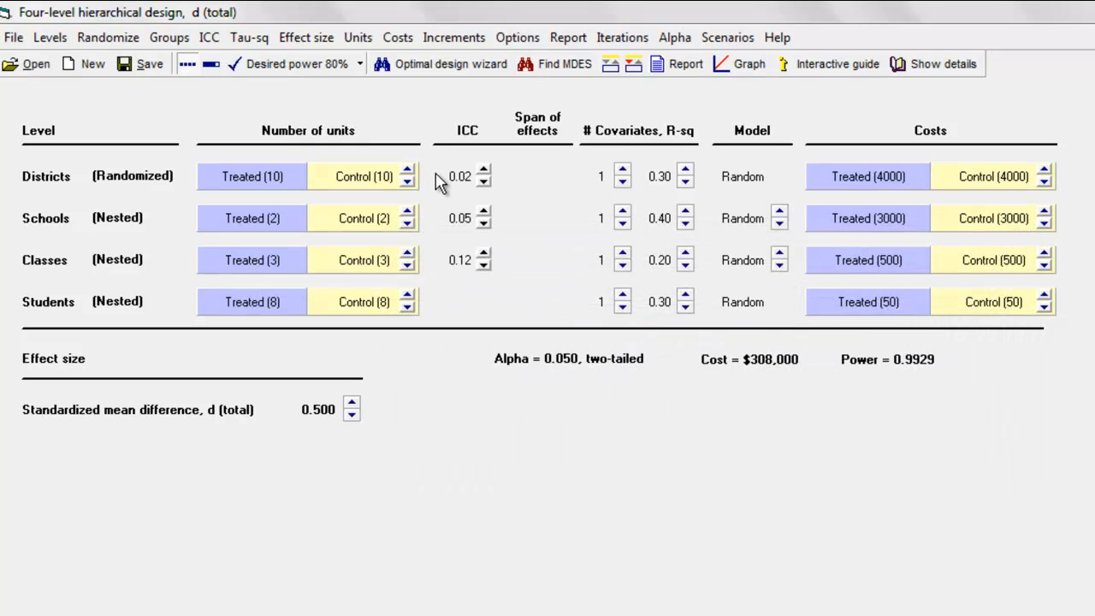
Reopen the Optimal design wizard and paste its computed optimal numbers of units back into the design.
left_click(415, 65)
left_click(944, 598)
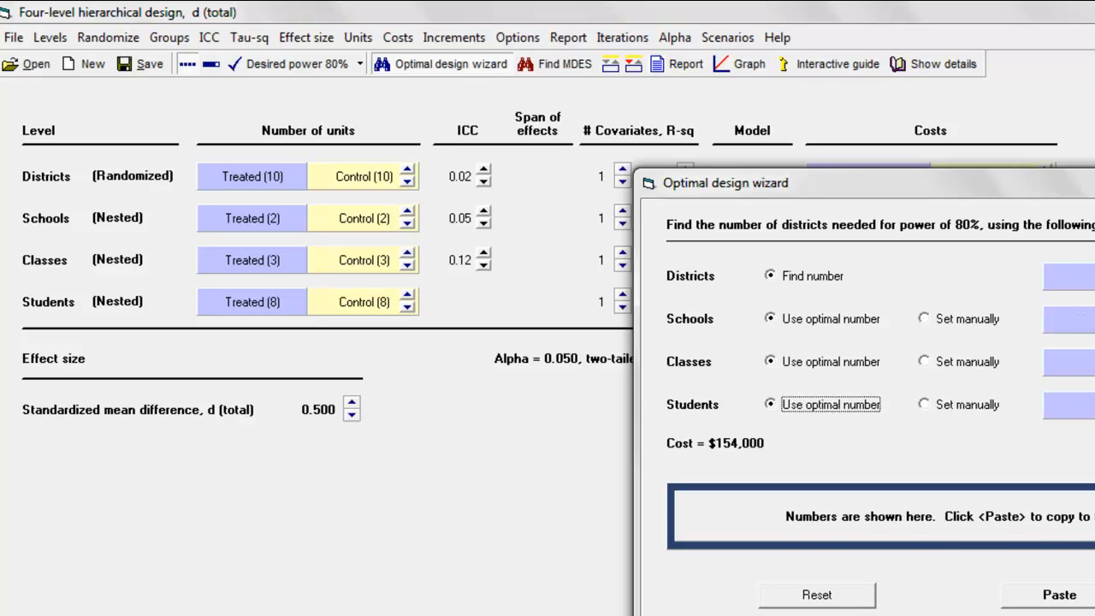
left_click(1061, 595)
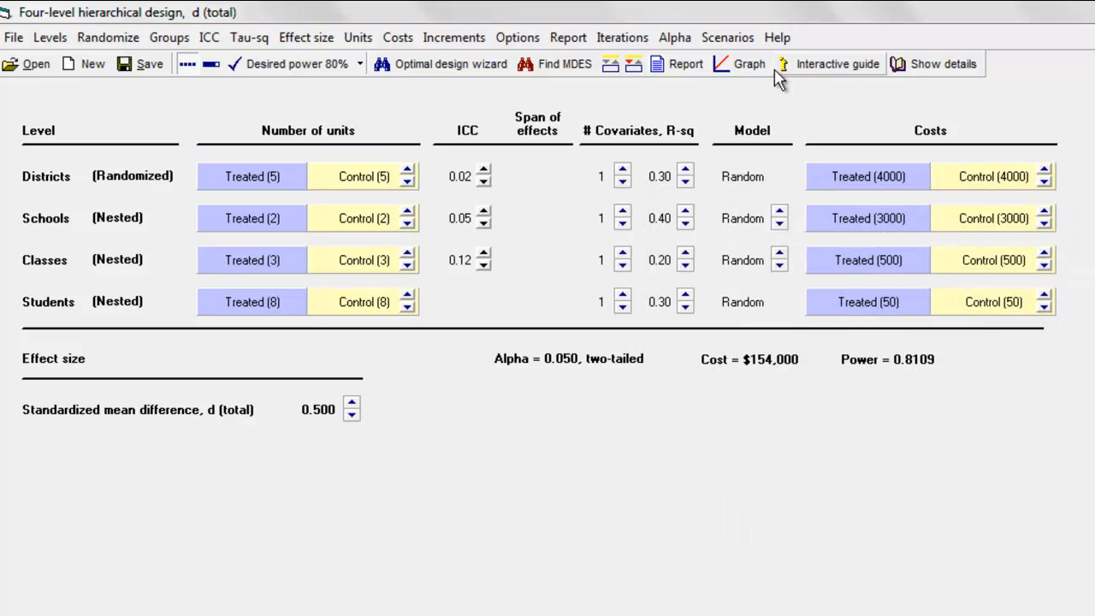
Open the report and read the executive summary from the null hypothesis through power and costs.
left_click(687, 68)
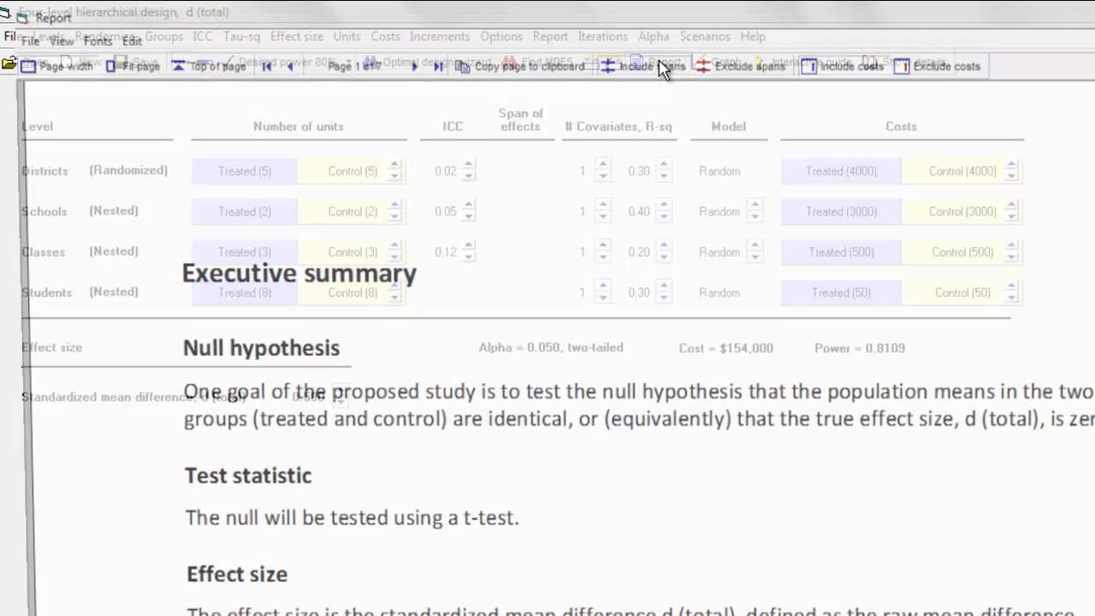
scroll(389, 214, "down", 3)
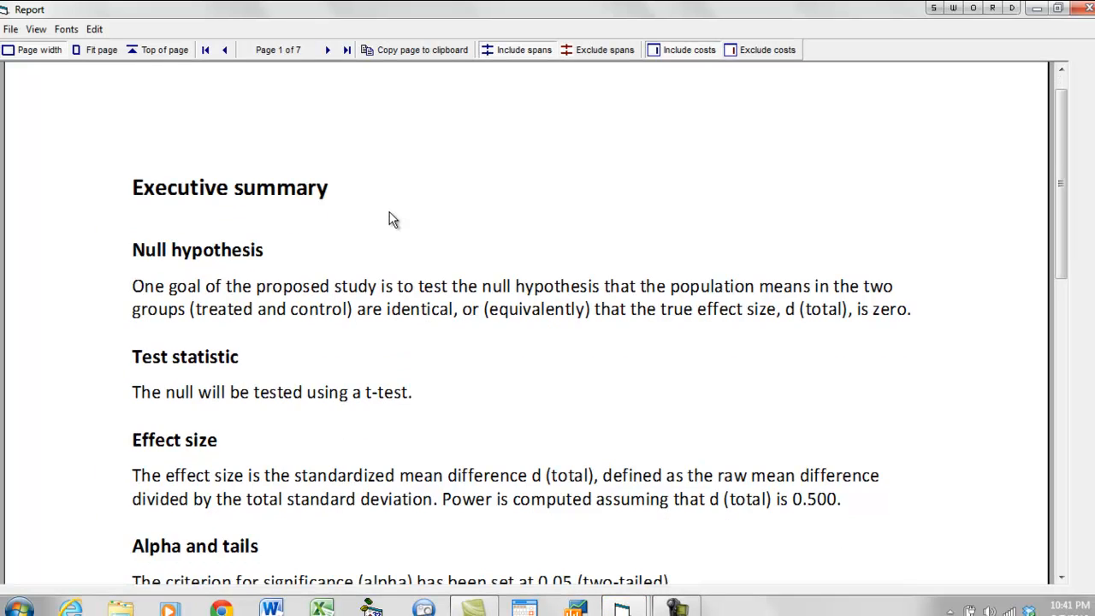
scroll(390, 214, "down", 5)
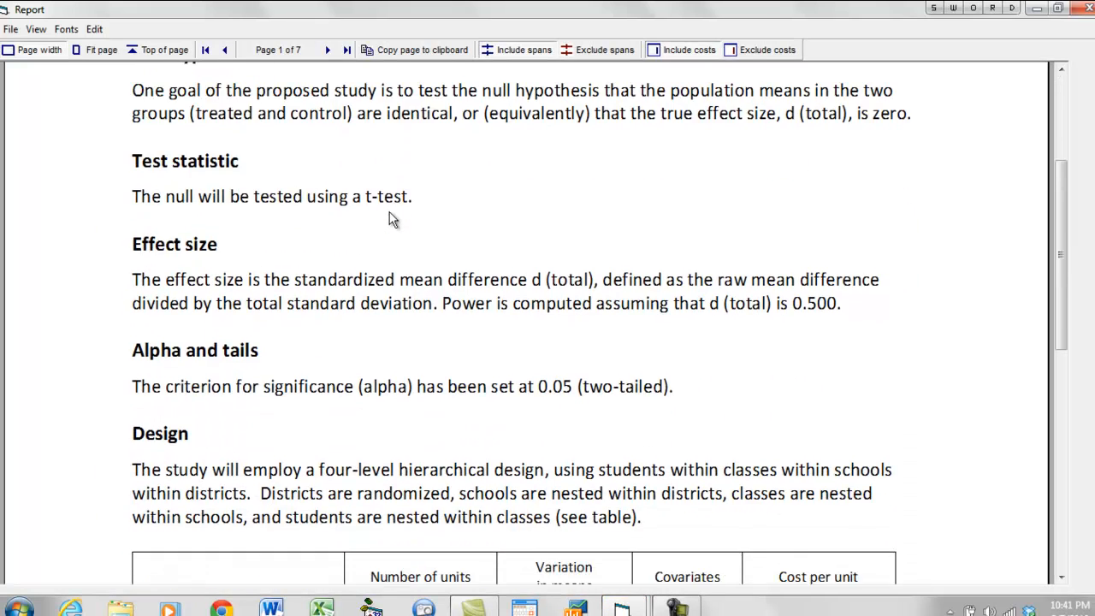
scroll(392, 218, "down", 2)
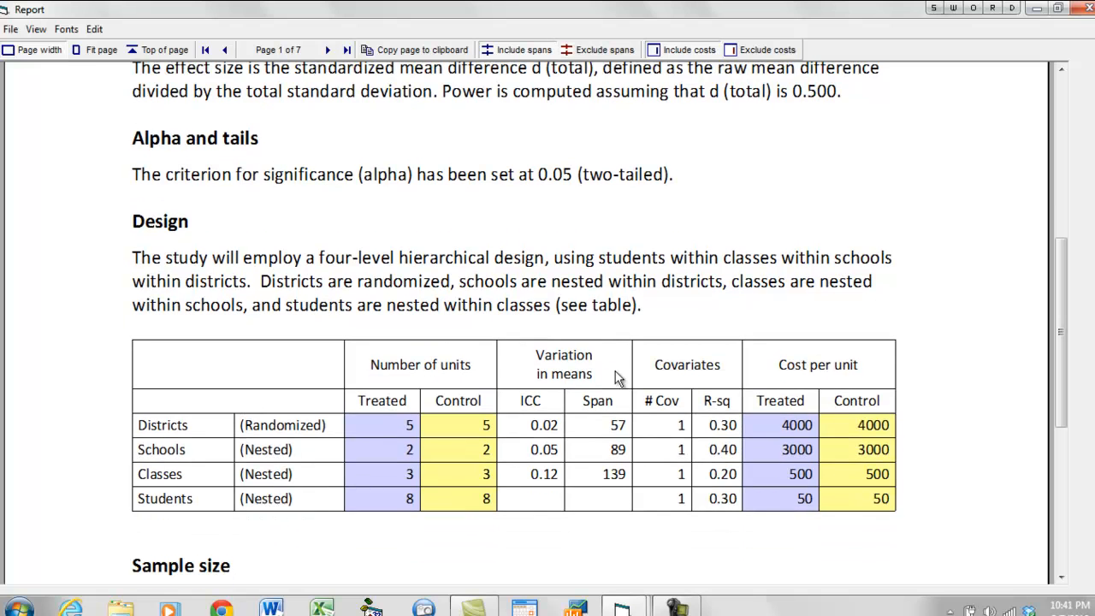
scroll(438, 351, "down", 3)
scroll(436, 347, "down", 12)
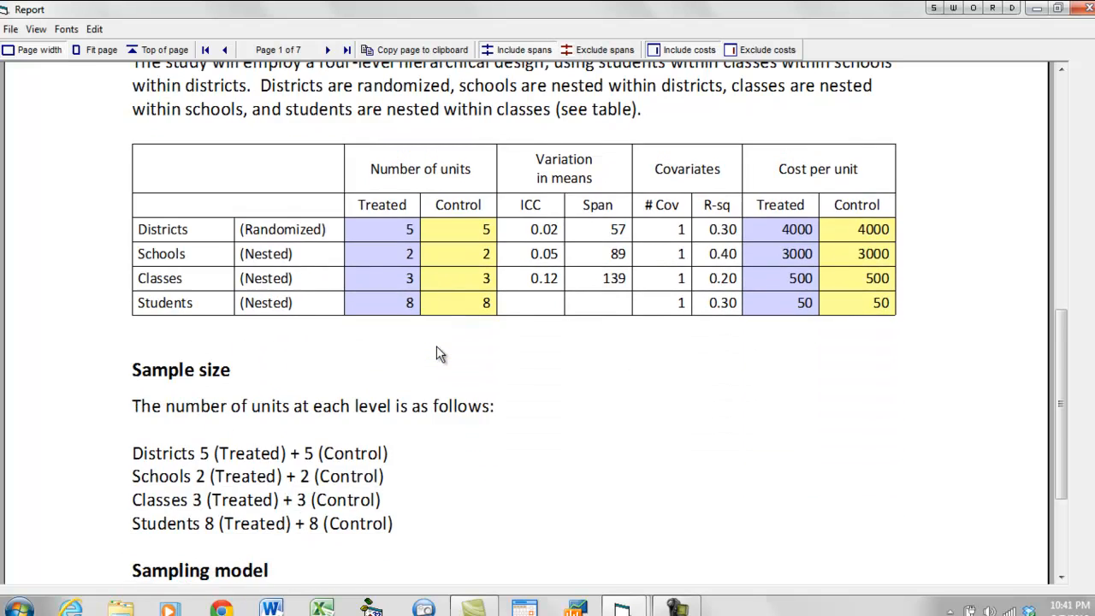
scroll(436, 346, "down", 10)
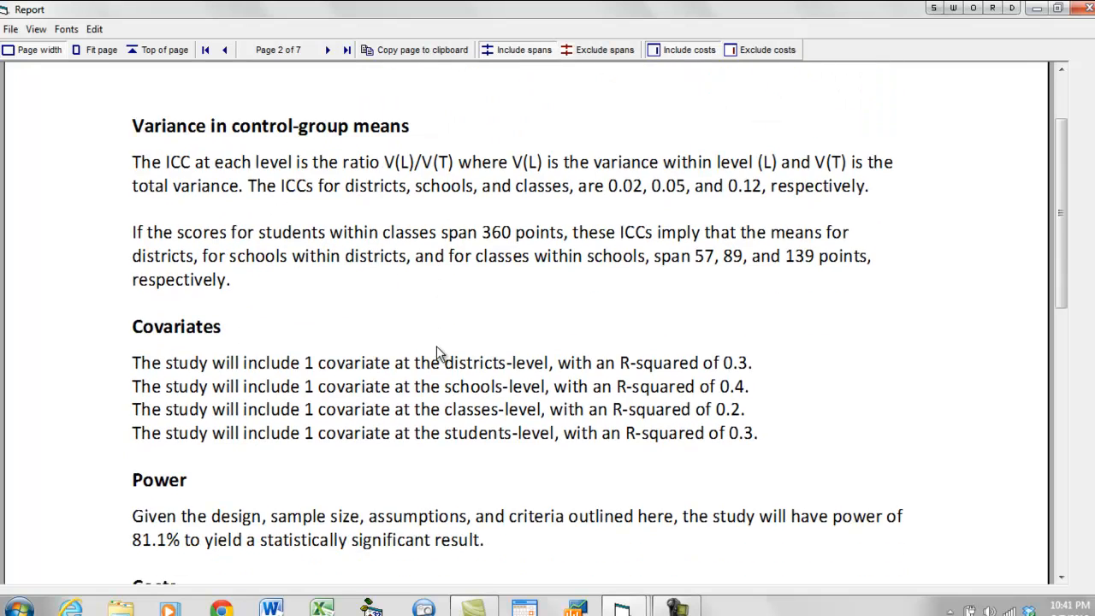
scroll(437, 353, "down", 10)
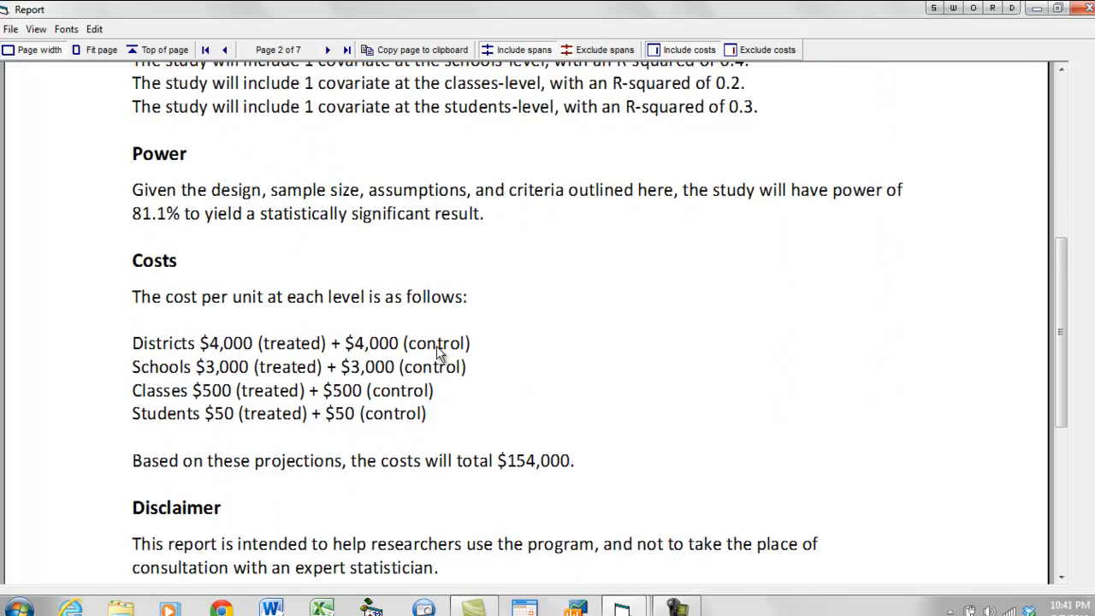
Read the detailed report's null hypothesis, effect size, and alpha and tails sections, comparing the definitions of d(within) and d(total).
scroll(437, 349, "down", 12)
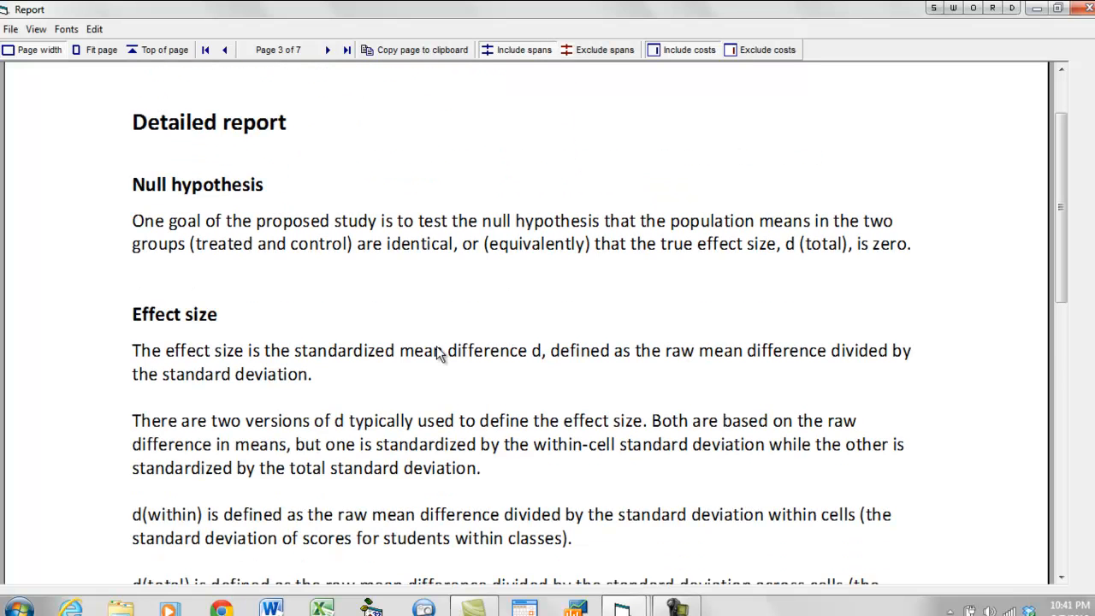
scroll(437, 345, "down", 1)
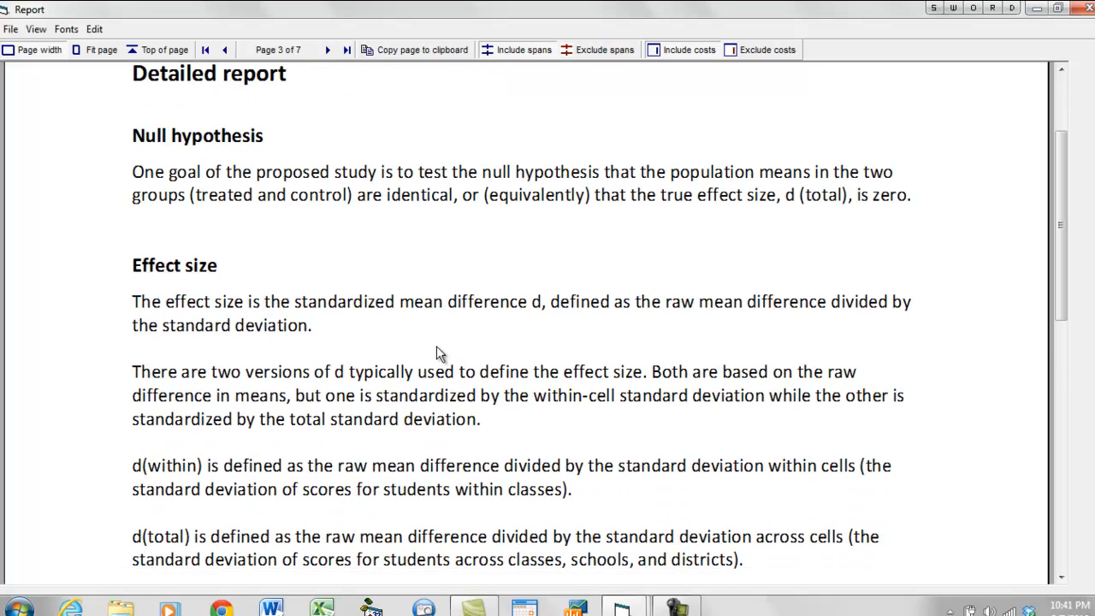
scroll(436, 352, "down", 3)
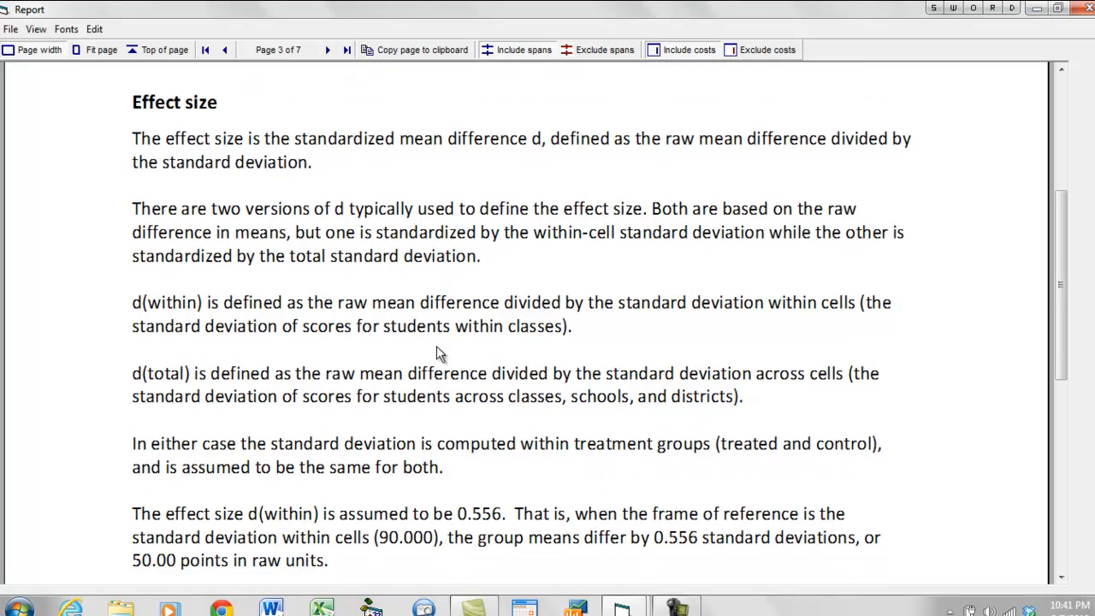
scroll(436, 353, "down", 1)
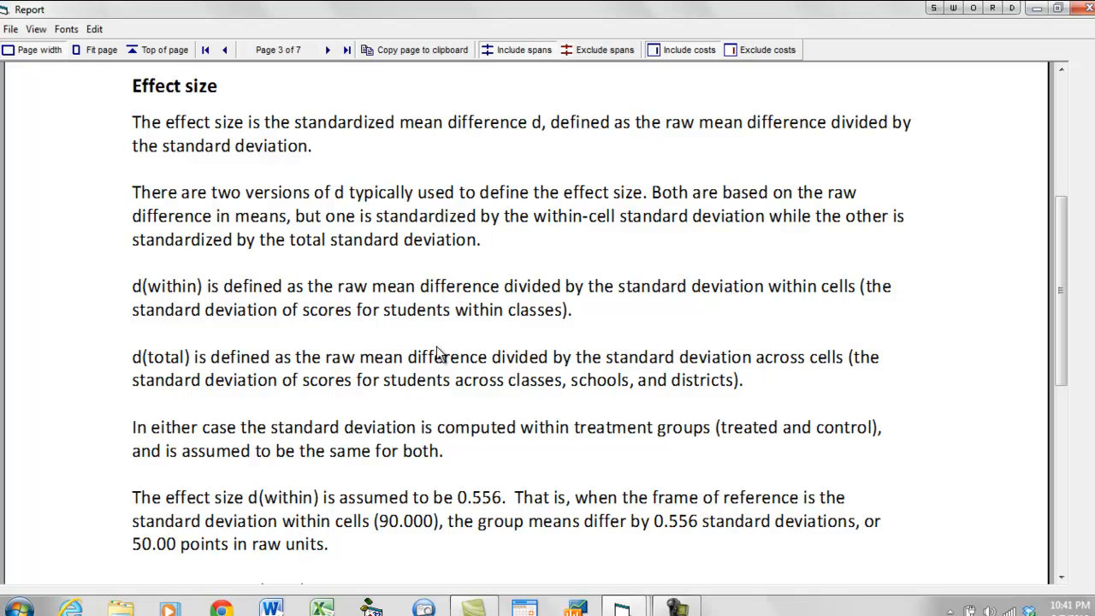
scroll(436, 351, "down", 1)
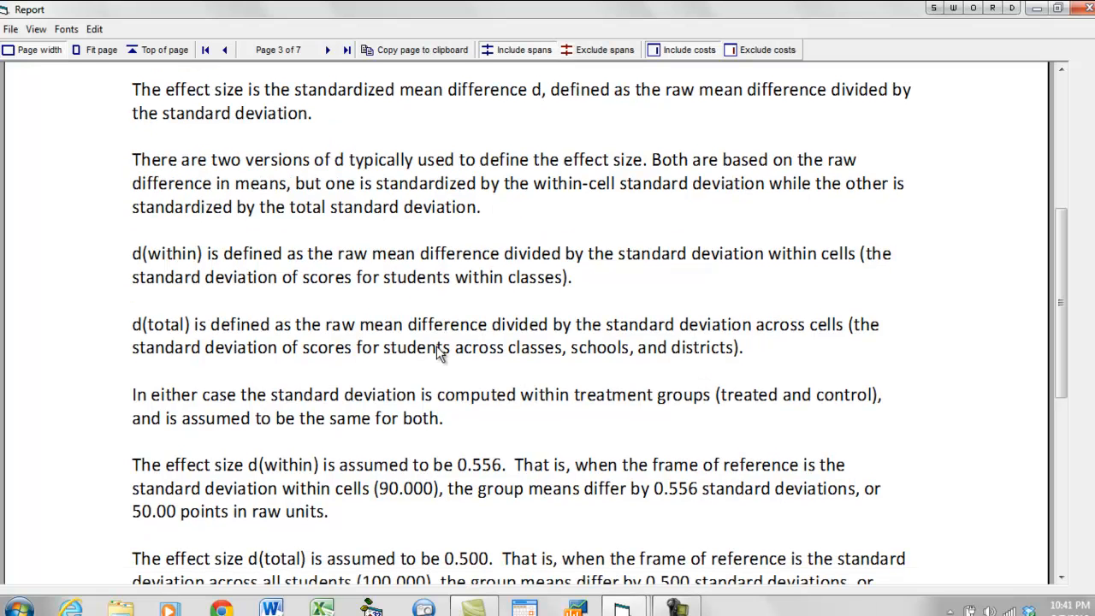
scroll(436, 351, "down", 5)
scroll(436, 349, "down", 4)
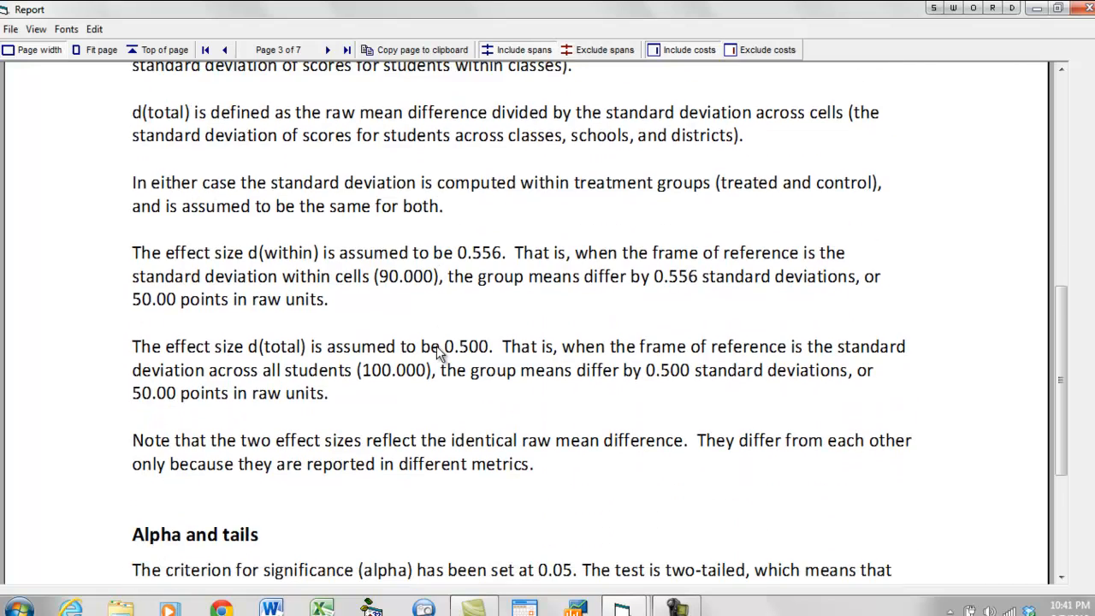
scroll(436, 350, "down", 2)
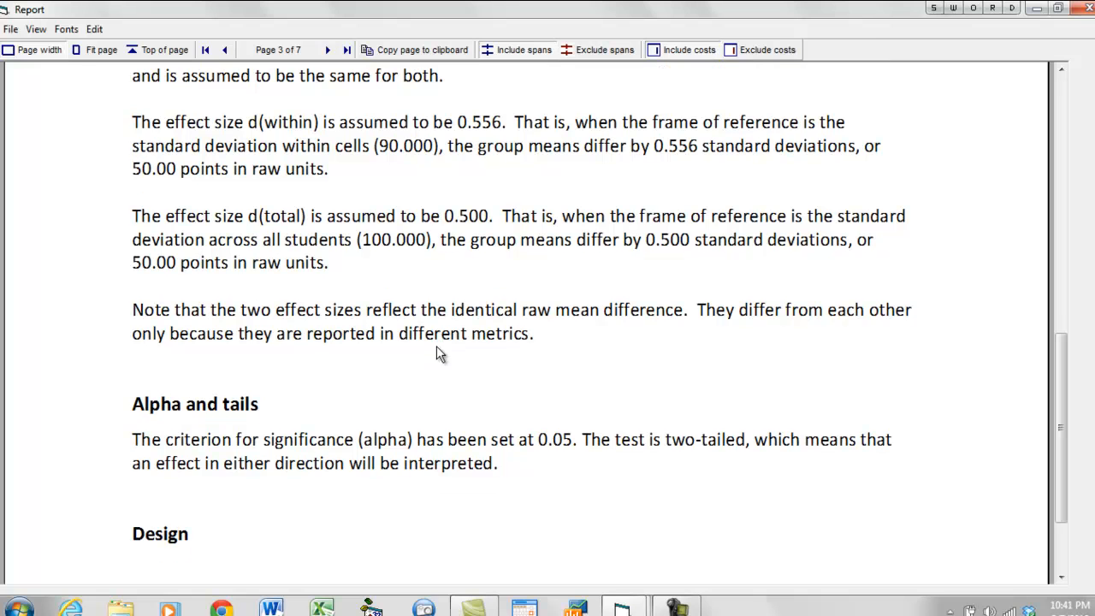
Review the detailed report's design table, sample size, sampling model and control-group variance sections, and close the report.
scroll(436, 351, "down", 2)
scroll(436, 346, "down", 4)
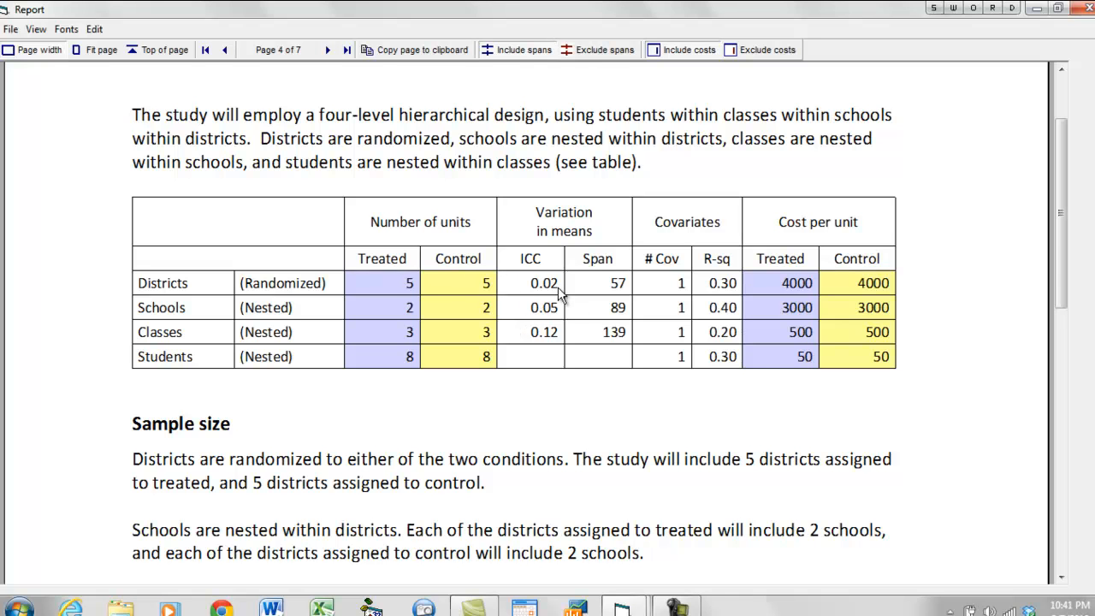
scroll(445, 328, "down", 8)
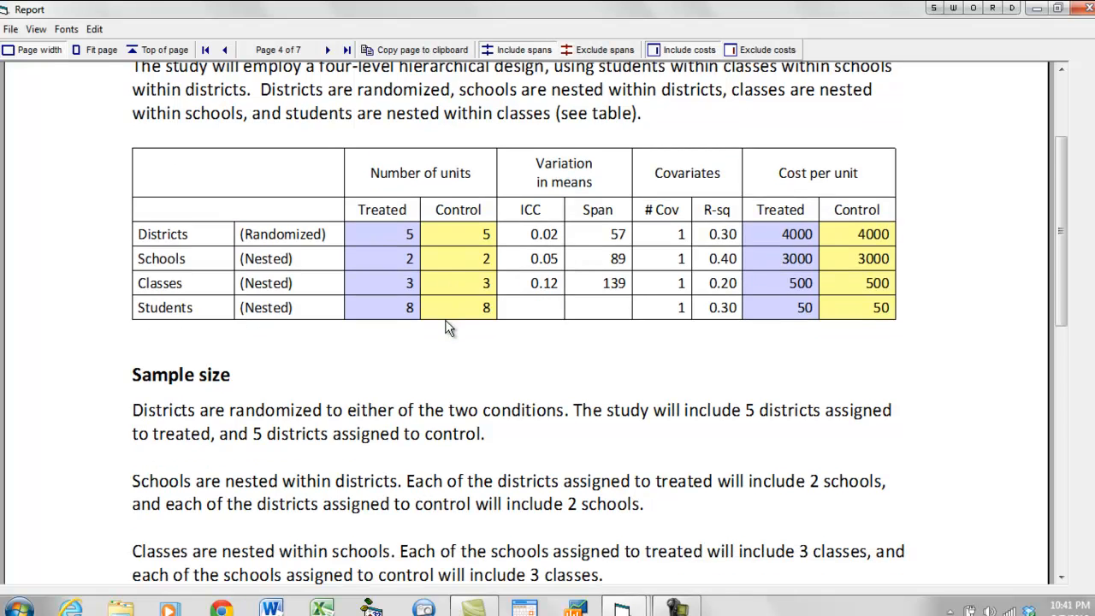
scroll(445, 328, "down", 10)
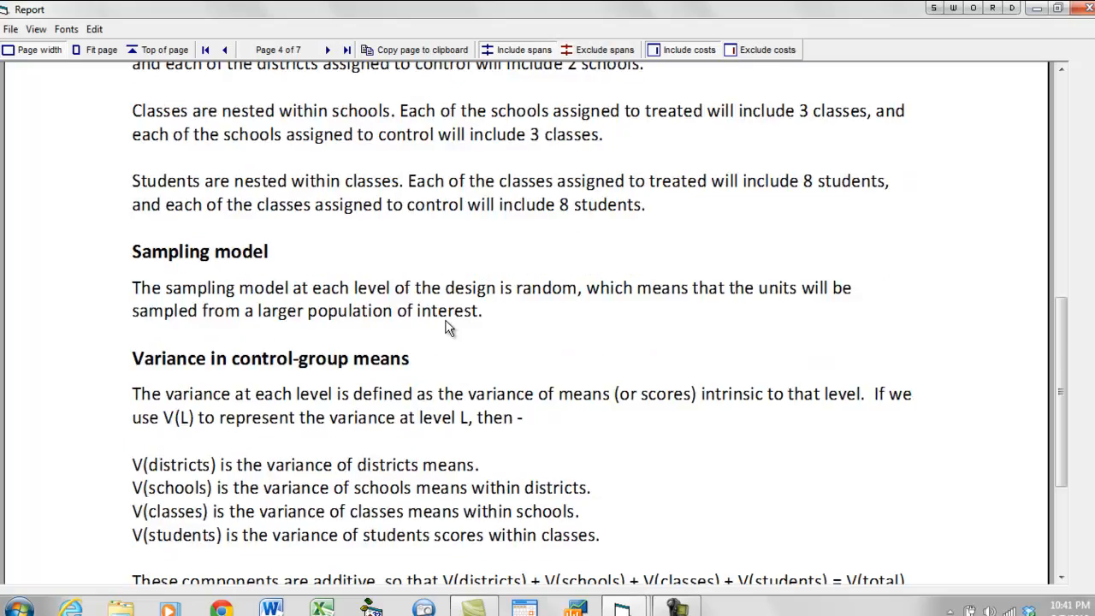
scroll(445, 328, "down", 9)
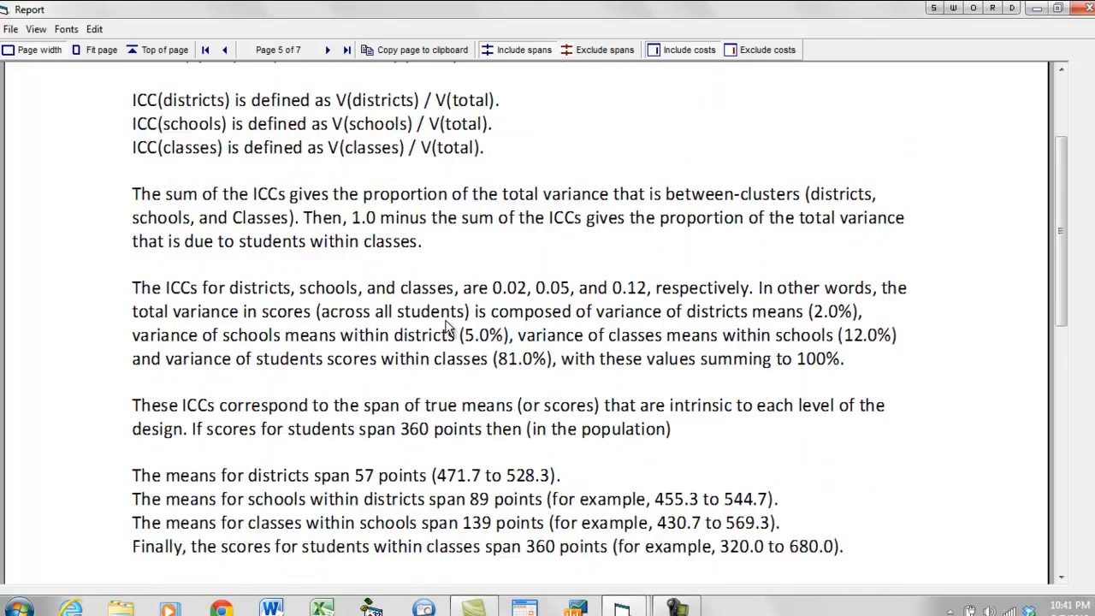
scroll(445, 328, "down", 10)
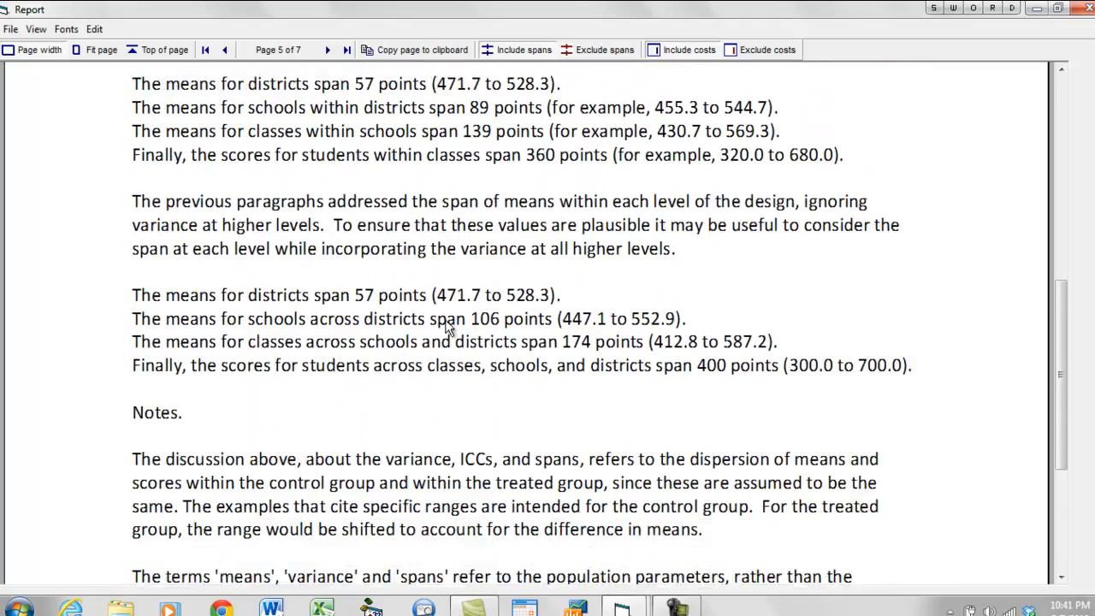
scroll(445, 327, "down", 5)
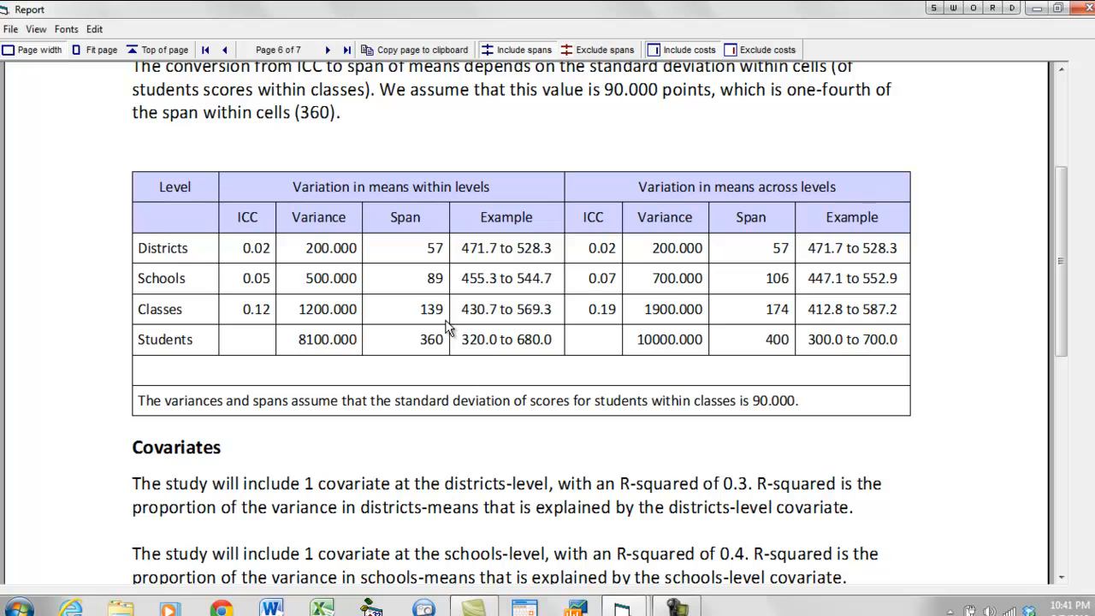
left_click(1080, 9)
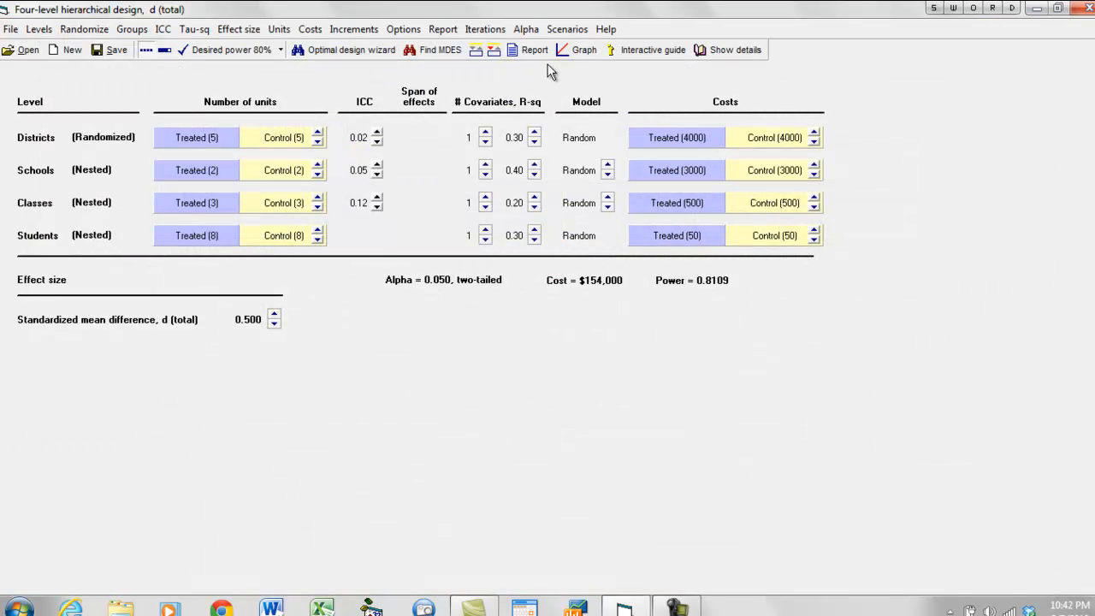
Open the power graph without its interactive guide and inspect the points for 6 and 7 districts per condition.
left_click(581, 50)
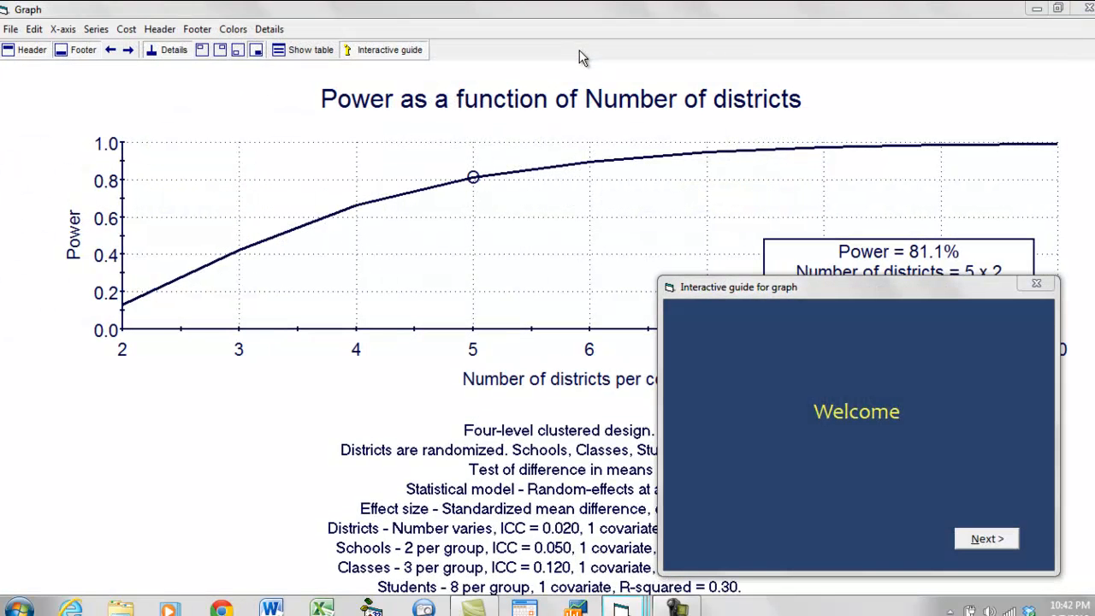
left_click(1036, 286)
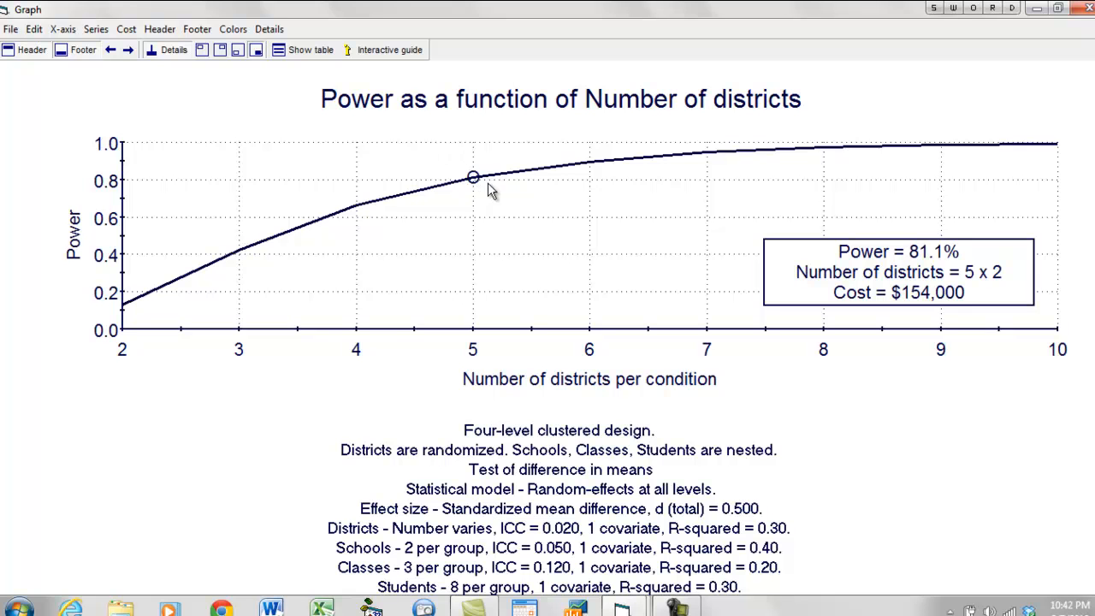
left_click(588, 164)
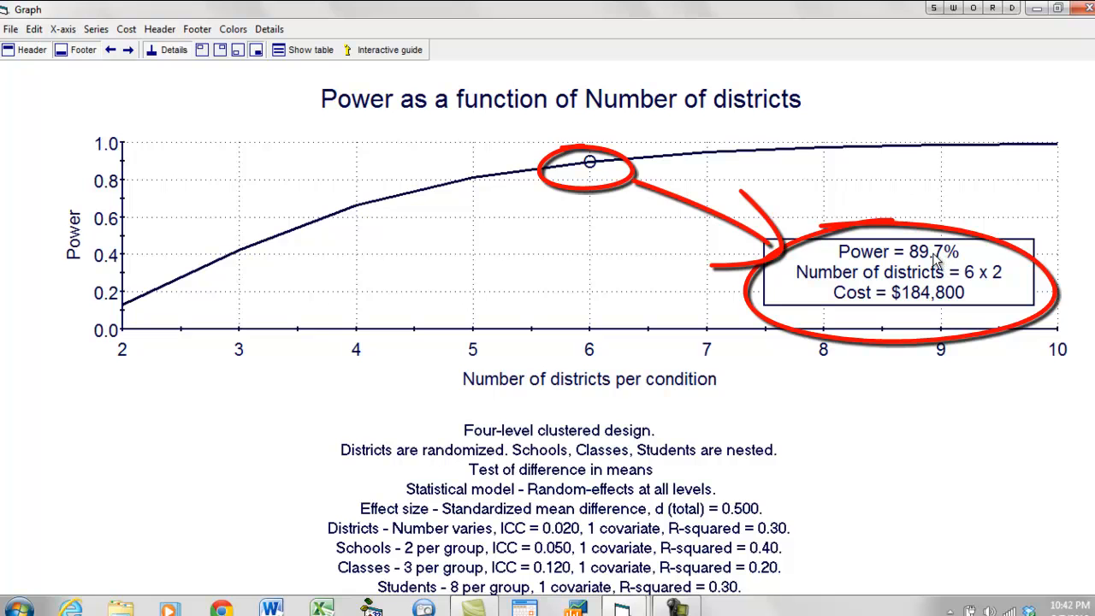
left_click(704, 159)
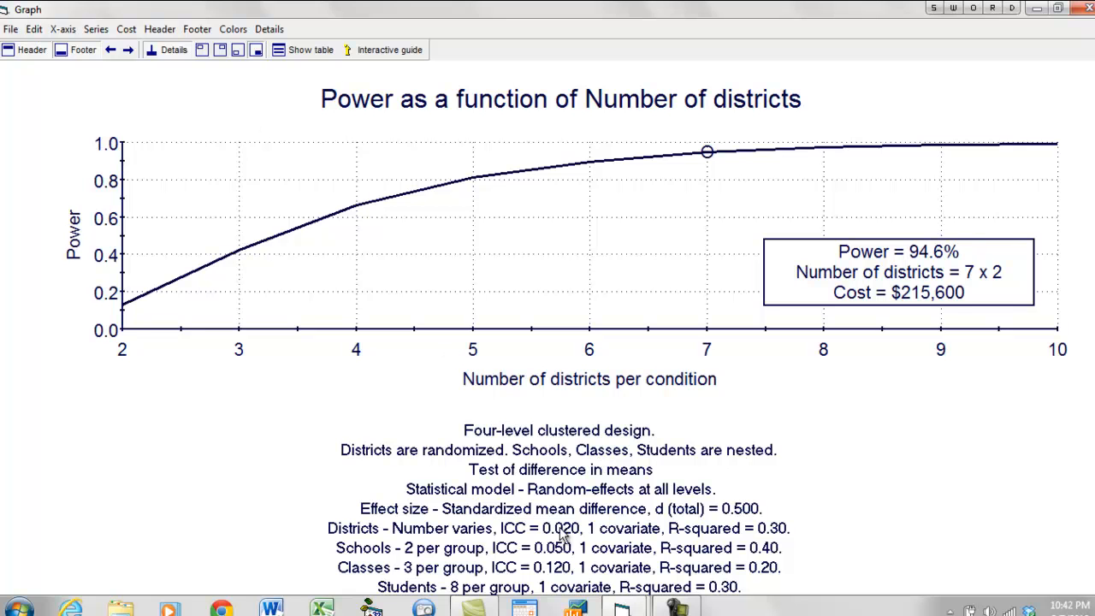
Hide the graph's footer and show cost in the graph.
left_click(75, 49)
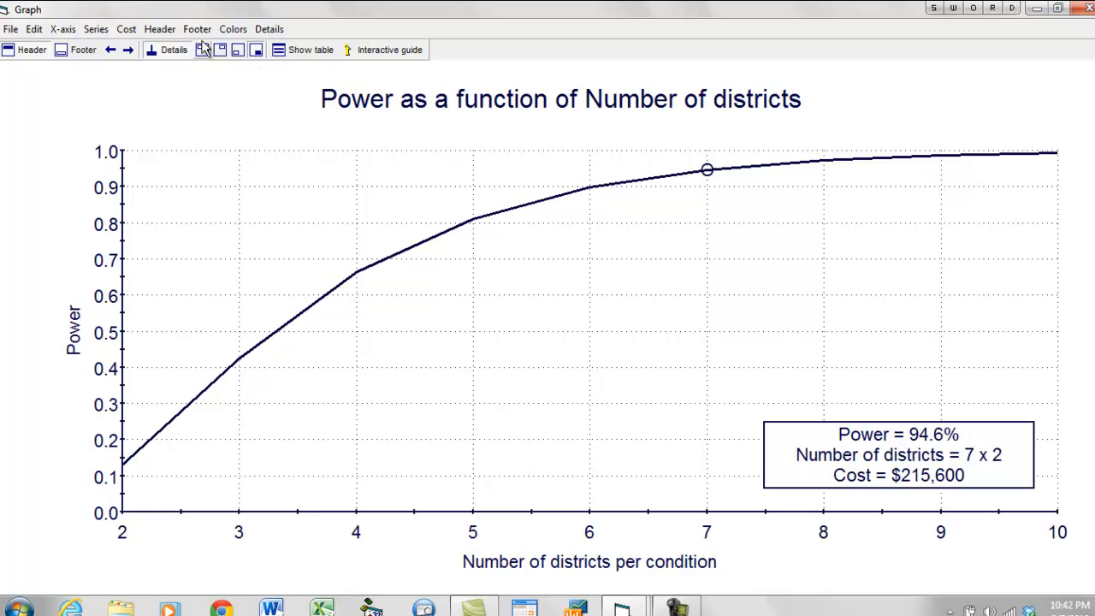
left_click(126, 29)
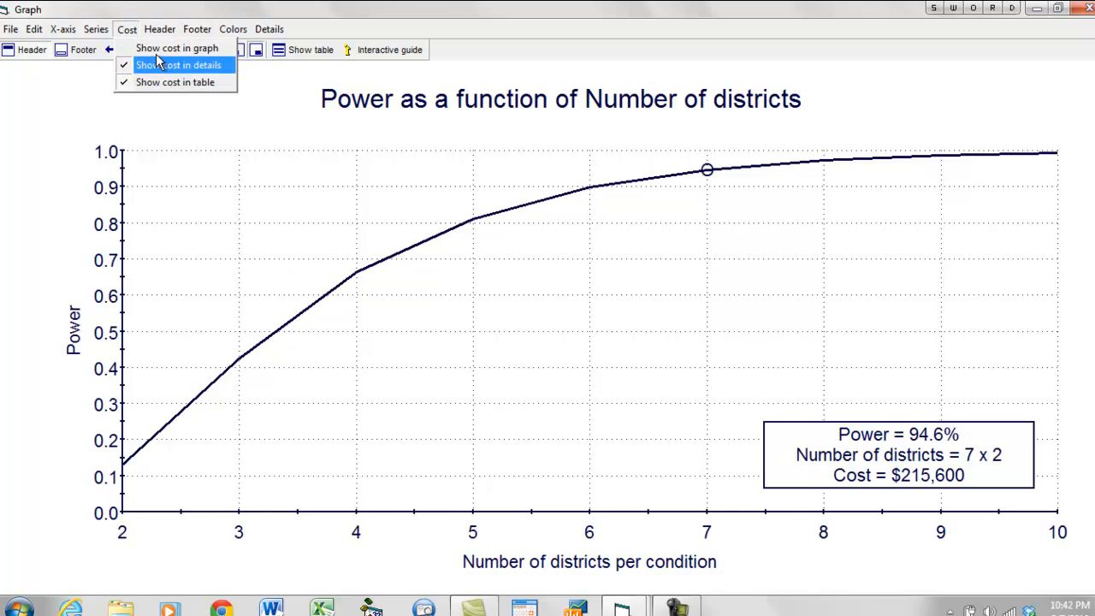
left_click(165, 53)
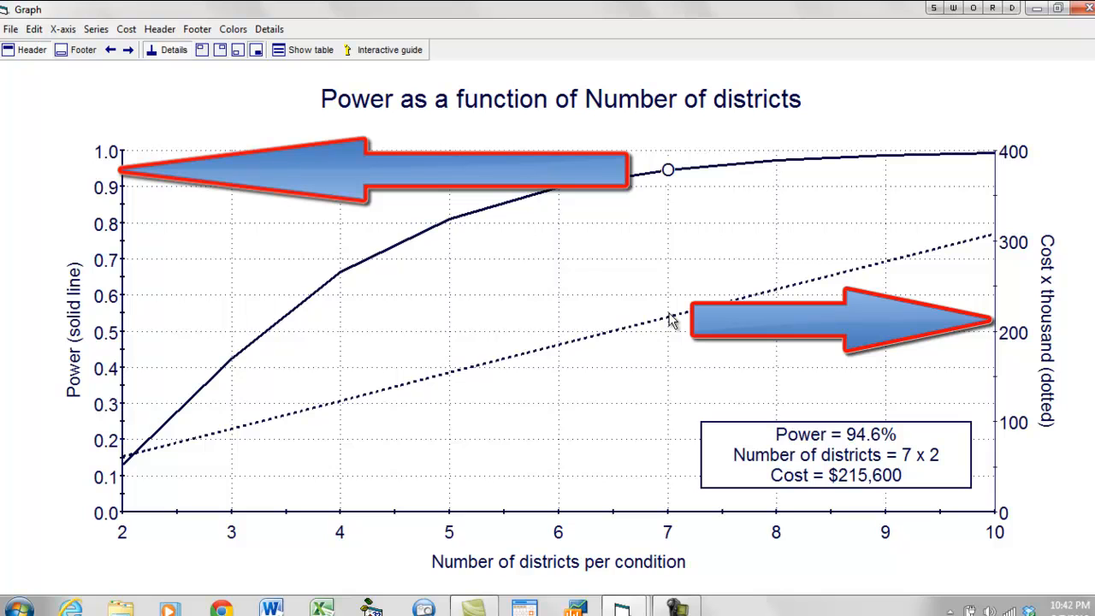
Check power and cost on the graph for 6 and 5 districts per condition.
left_click(558, 194)
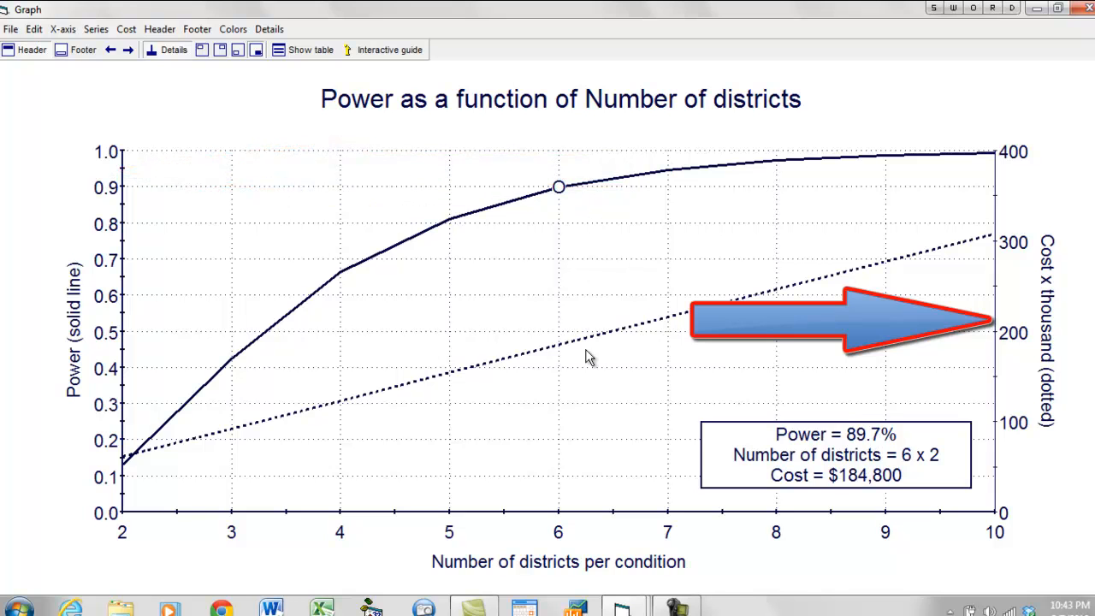
left_click(451, 220)
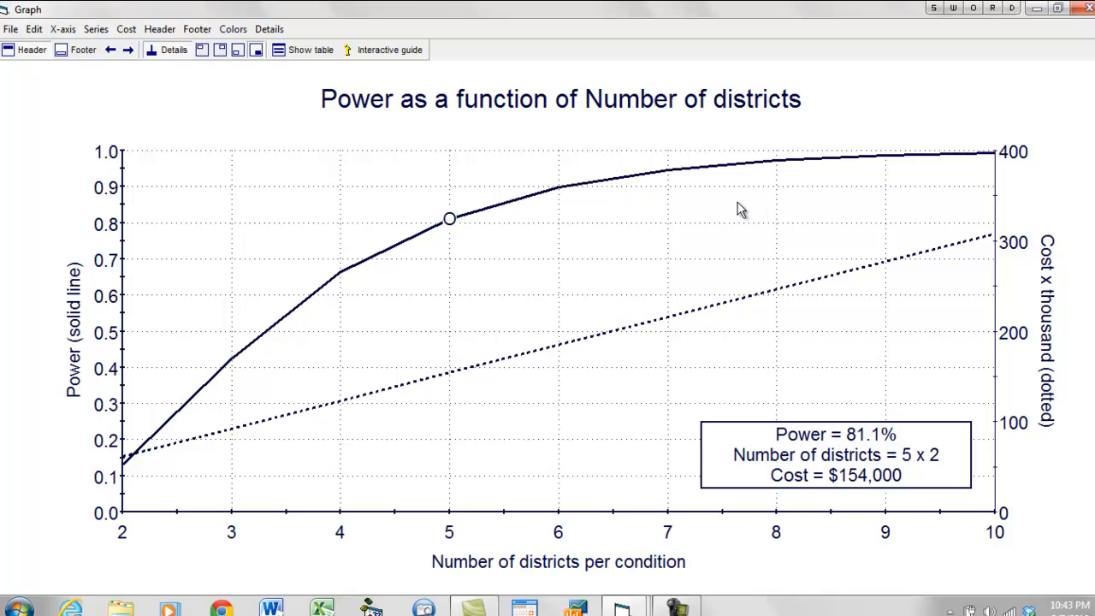
Add d (total) as the graph's series factor, plotting effect sizes 0.400 and 0.600 alongside 0.500.
left_click(96, 29)
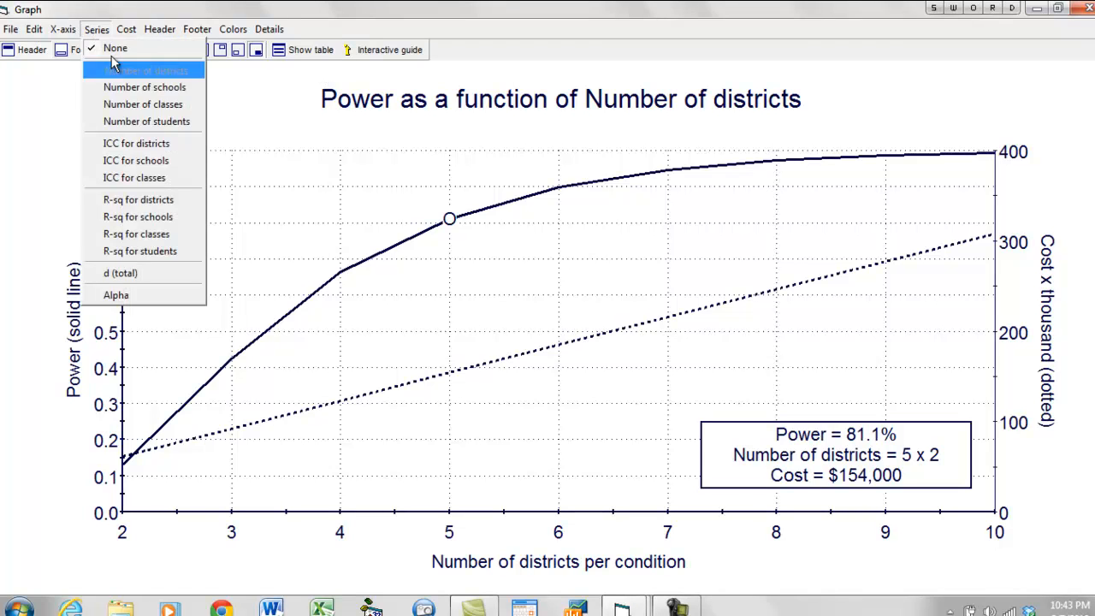
left_click(175, 281)
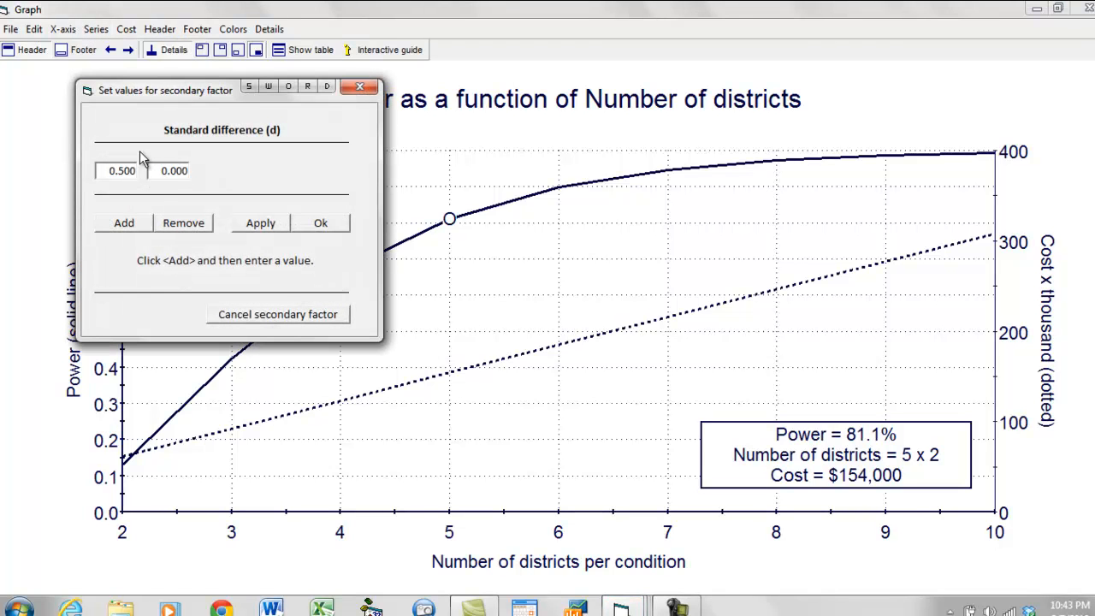
left_click(124, 223)
double_click(174, 170)
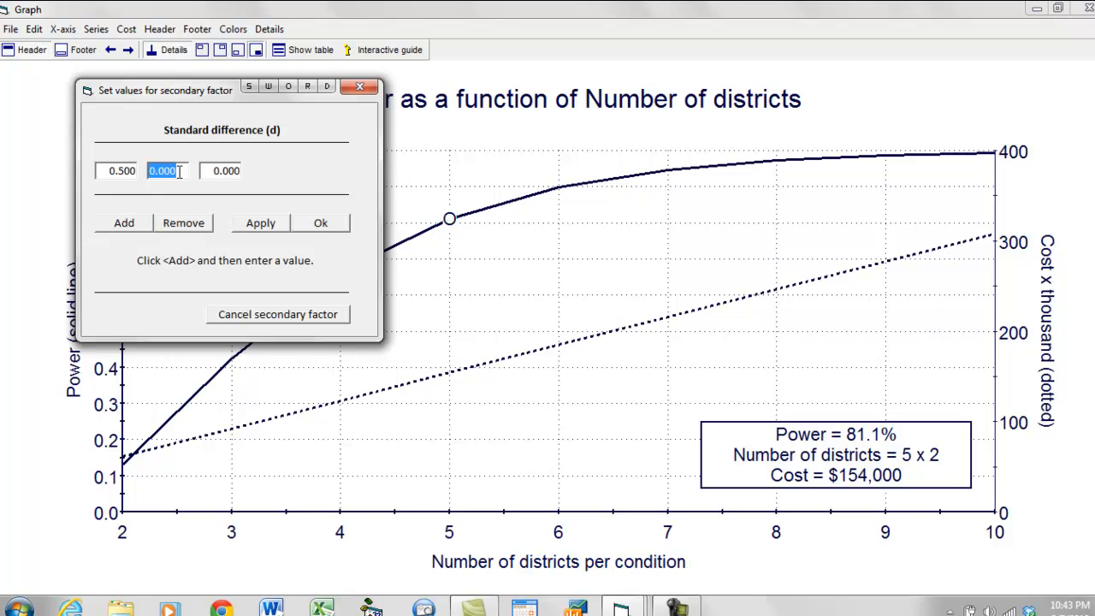
type(".4")
double_click(233, 171)
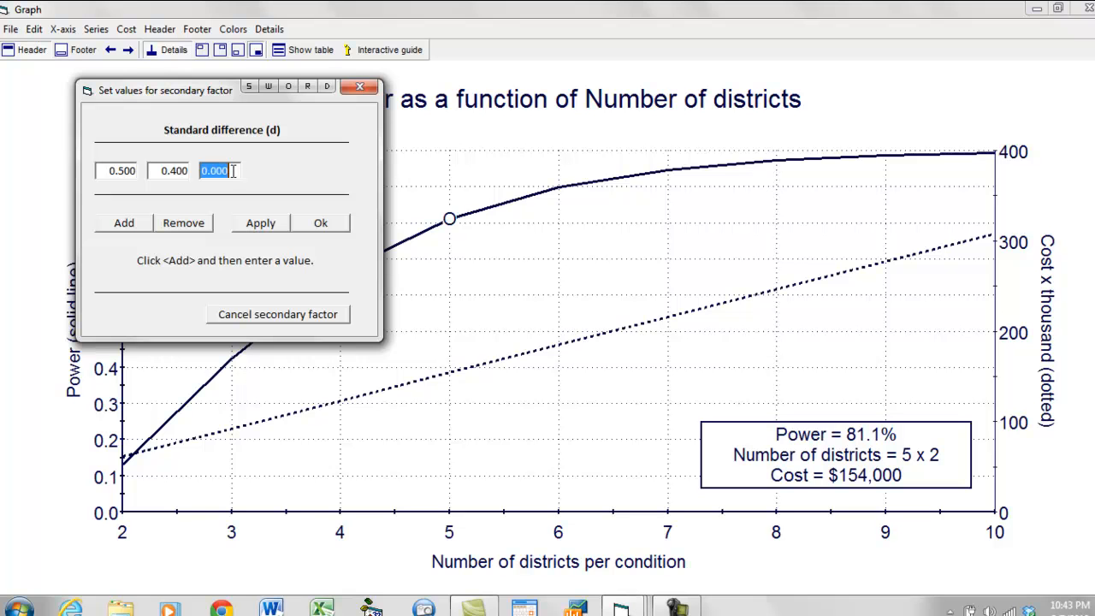
type(".6")
left_click(326, 223)
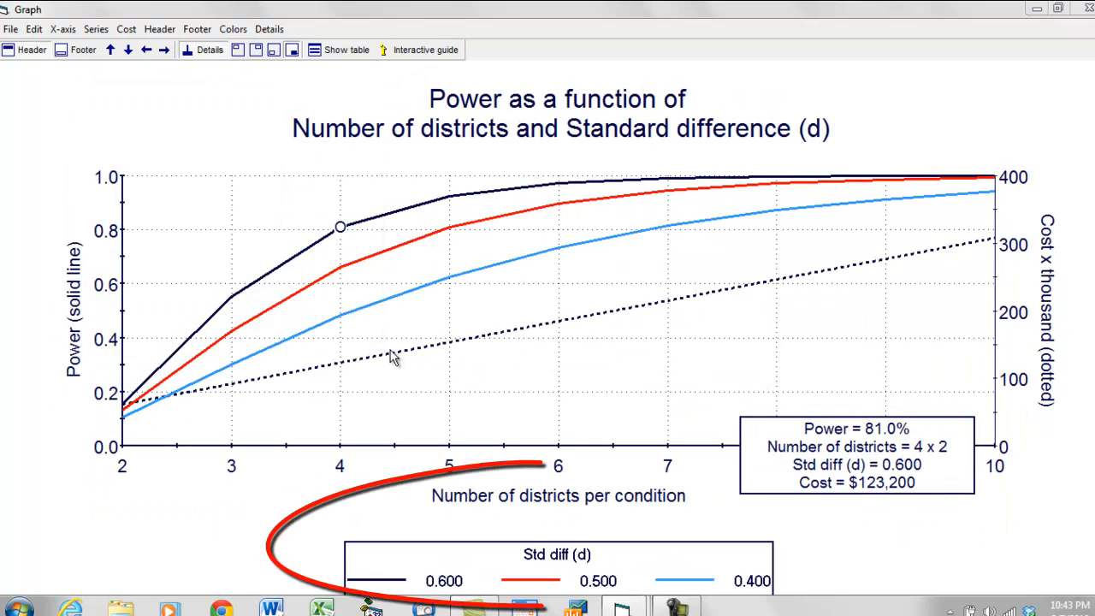
Compare power and cost on the graph for 5 districts per condition at effect sizes 0.600, 0.500 and 0.400.
left_click(451, 203)
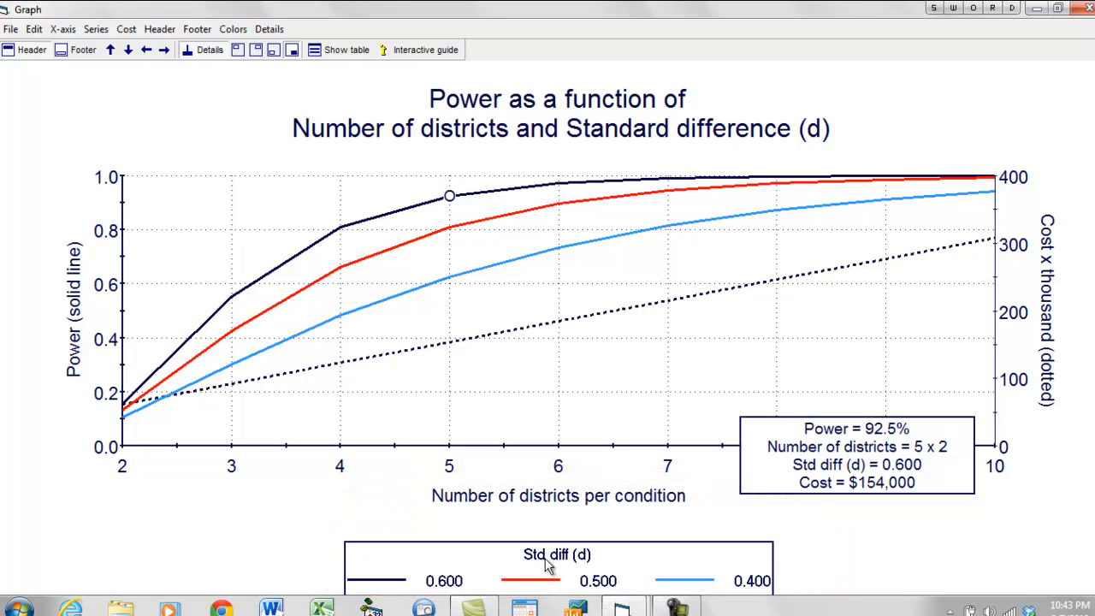
left_click(450, 229)
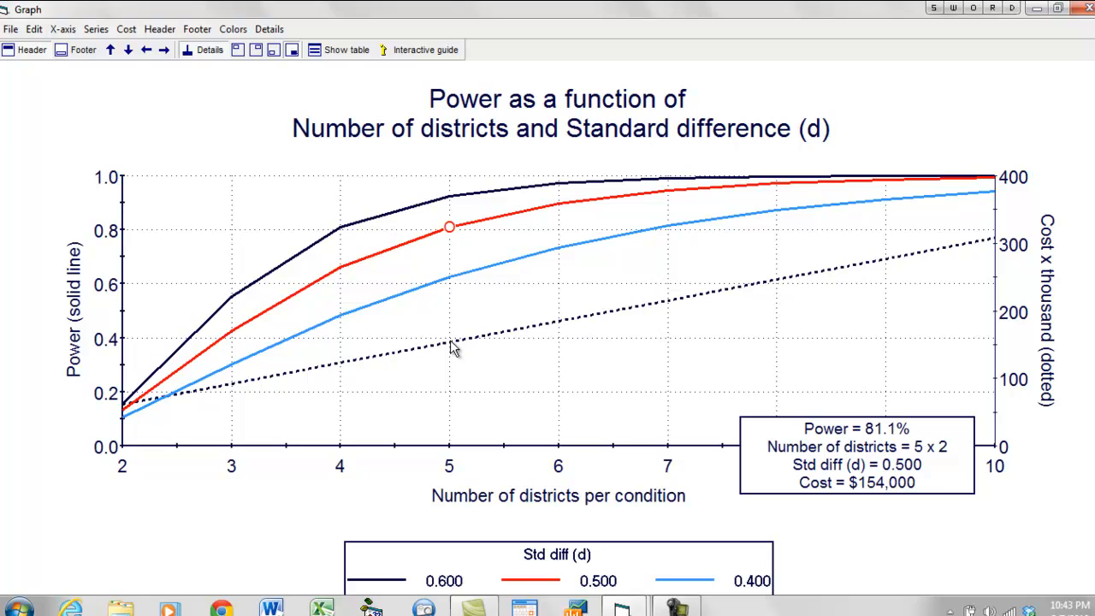
left_click(450, 280)
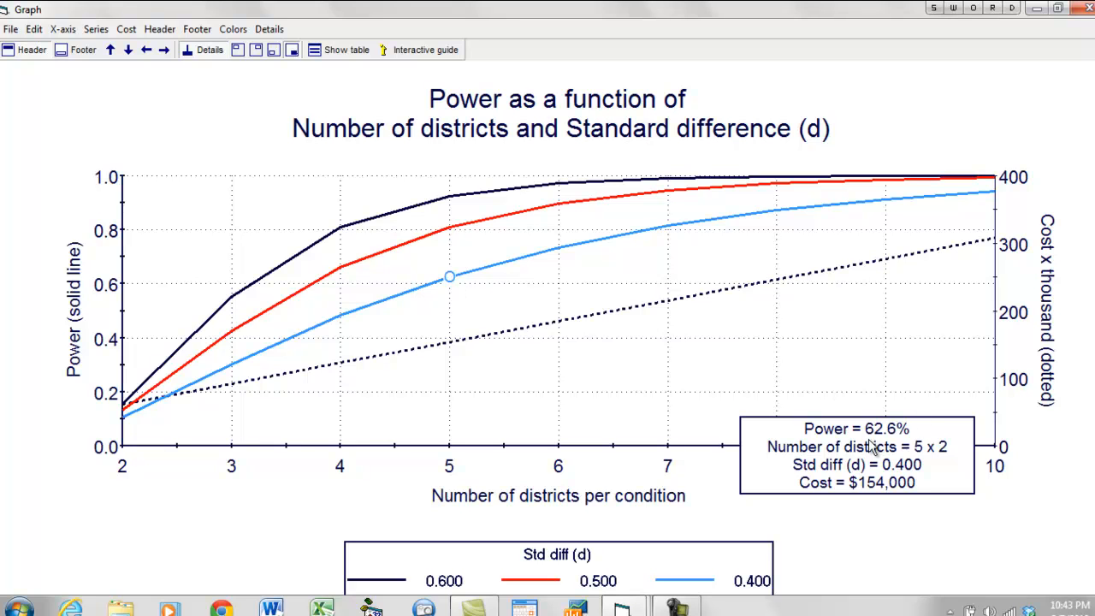
left_click(451, 197)
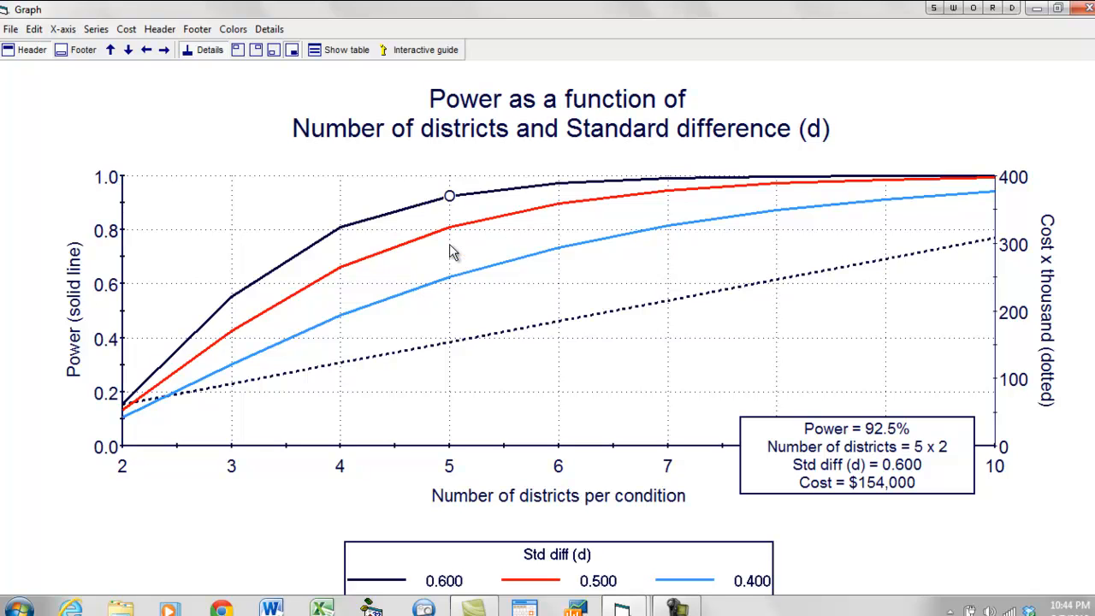
Check the graph points for 6 districts on all three curves, and for 7 districts at effect size 0.400.
left_click(558, 185)
left_click(554, 206)
left_click(559, 247)
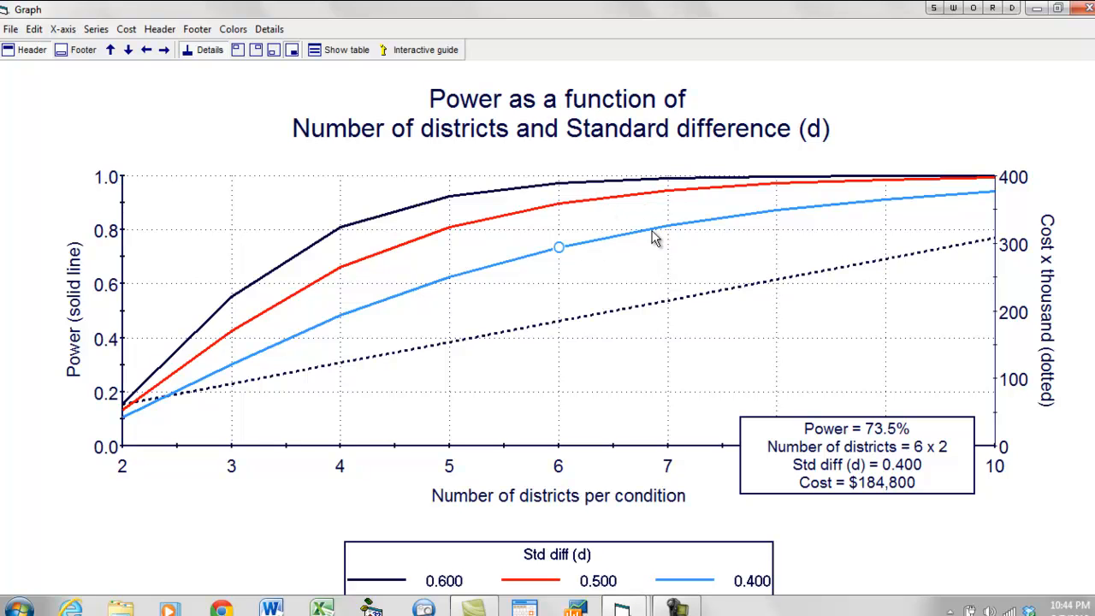
left_click_drag(563, 248, 666, 224)
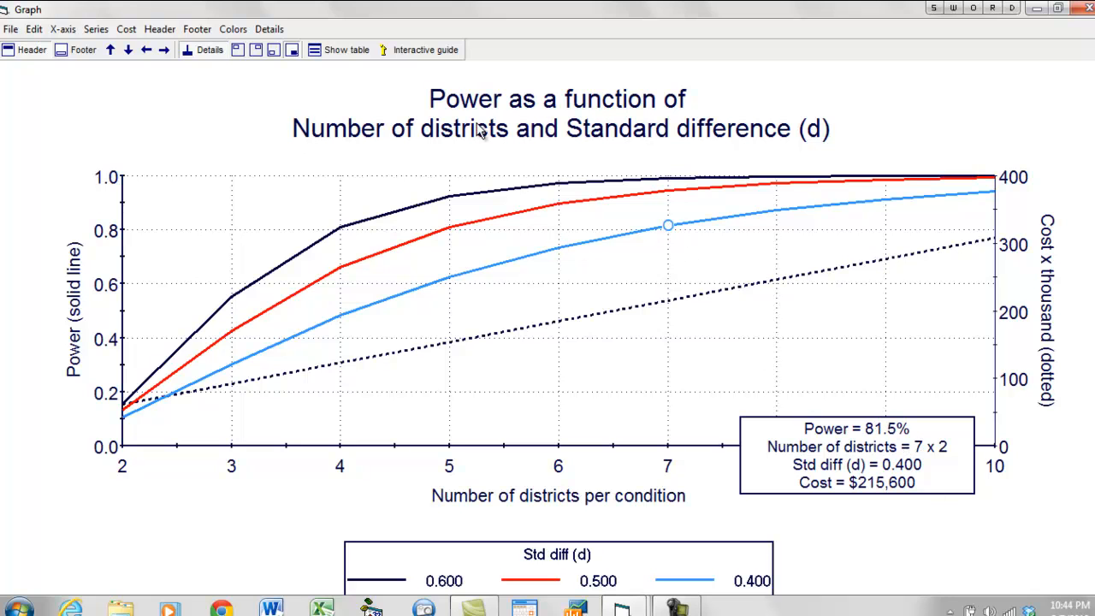
Show the power and cost table, locate 4 districts at d 0.500 on the graph from it, and move it off the curves.
left_click(352, 53)
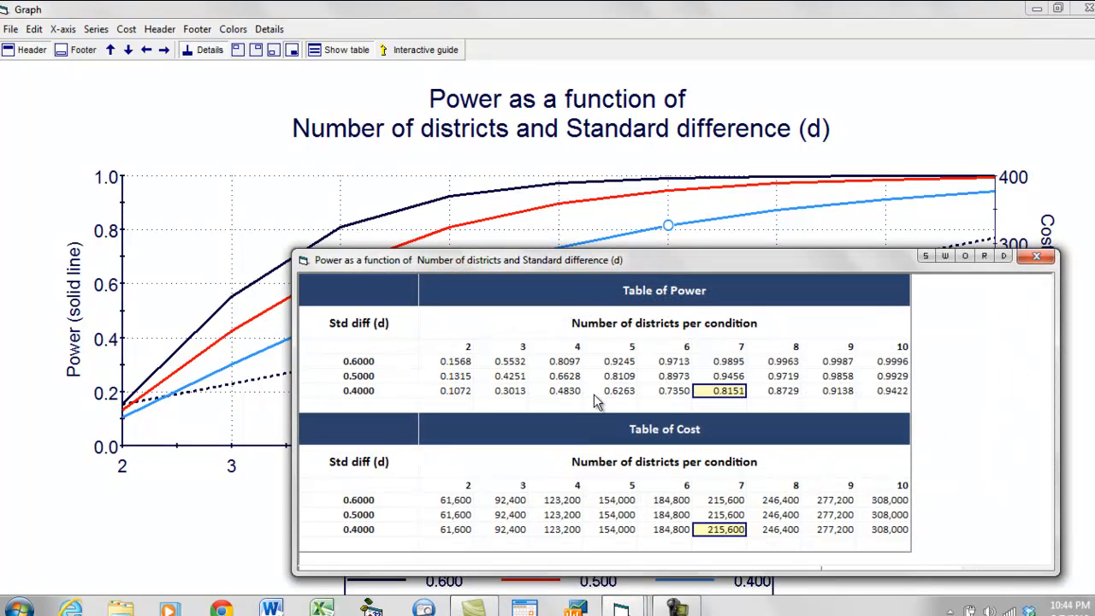
left_click(566, 377)
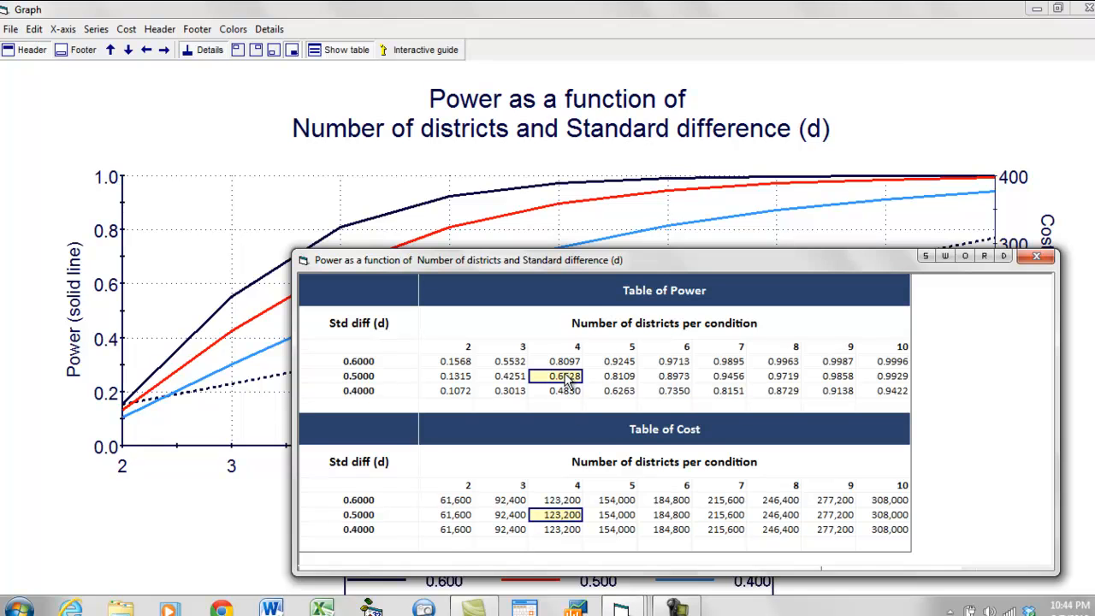
left_click_drag(580, 263, 500, 338)
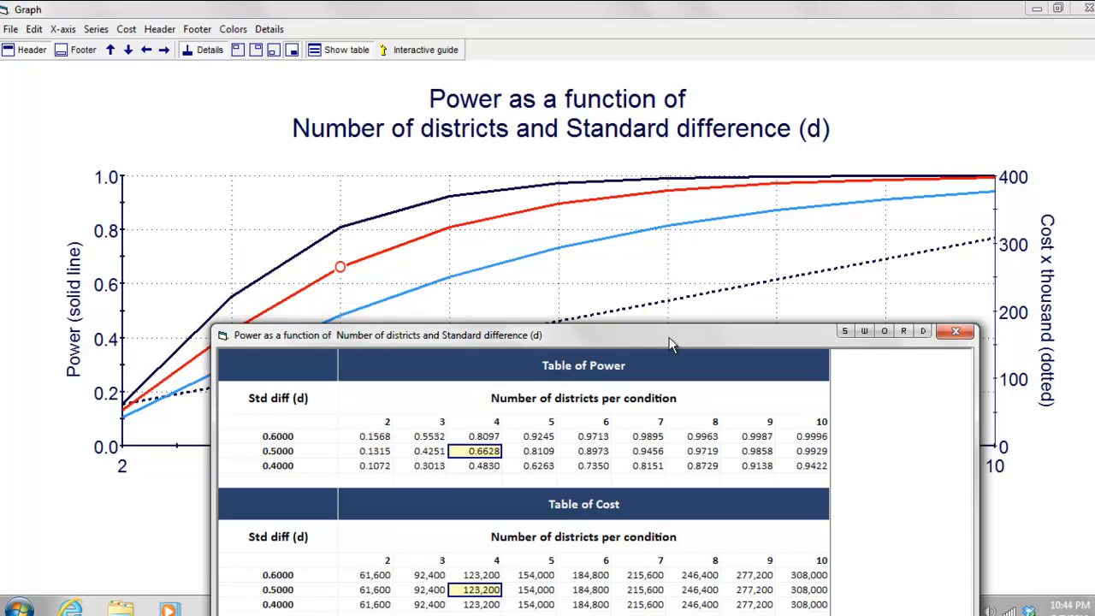
left_click_drag(684, 338, 495, 338)
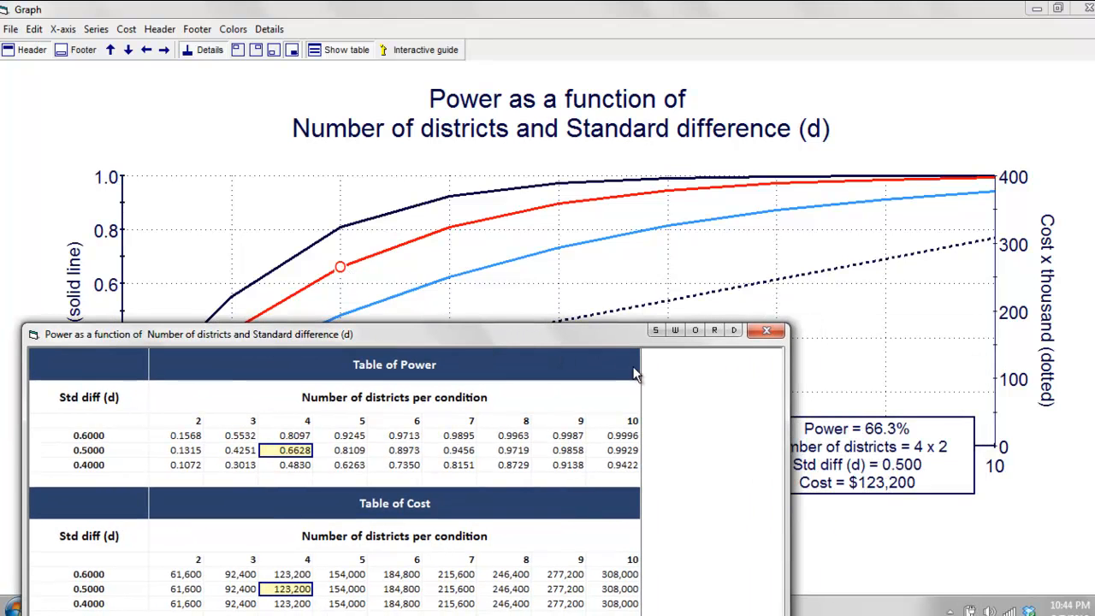
left_click_drag(618, 342, 539, 310)
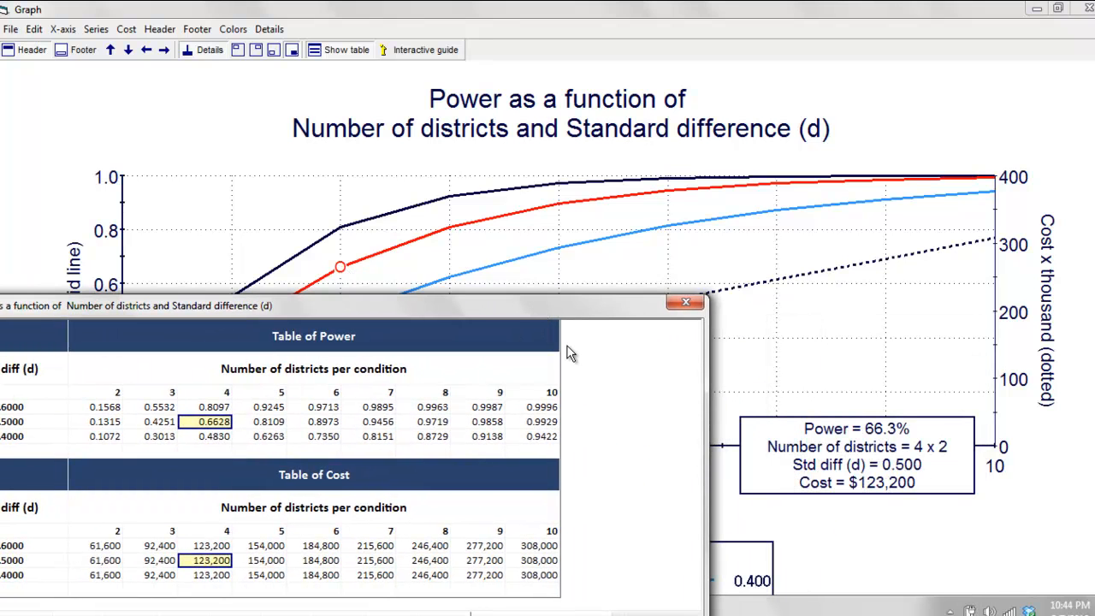
Look up the graph point for 7 districts at d 0.400 in the table, and close the table and graph.
left_click(669, 228)
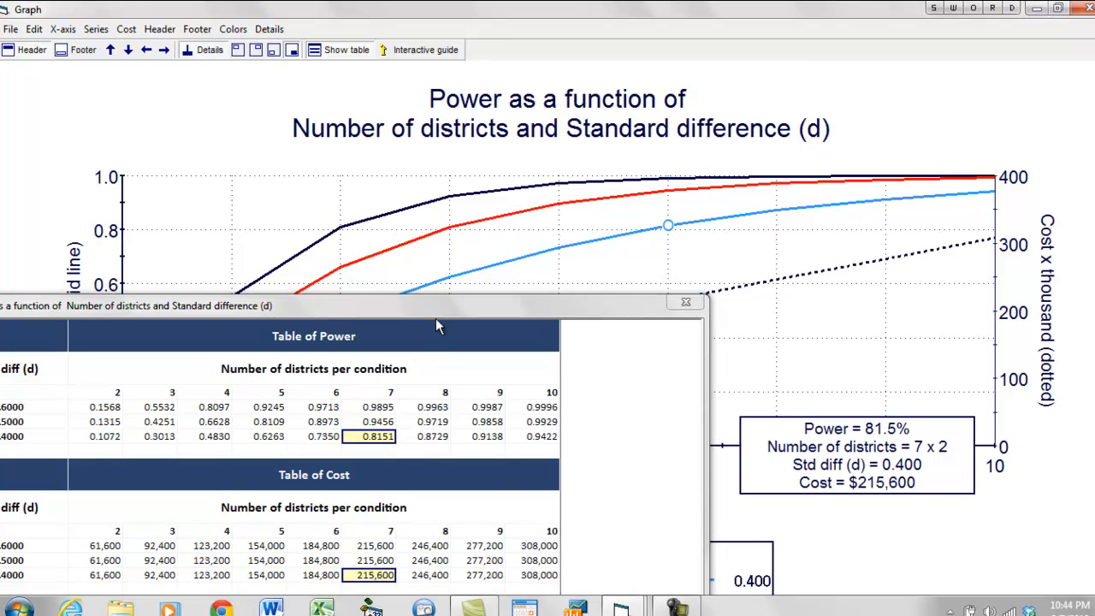
left_click_drag(441, 313, 647, 212)
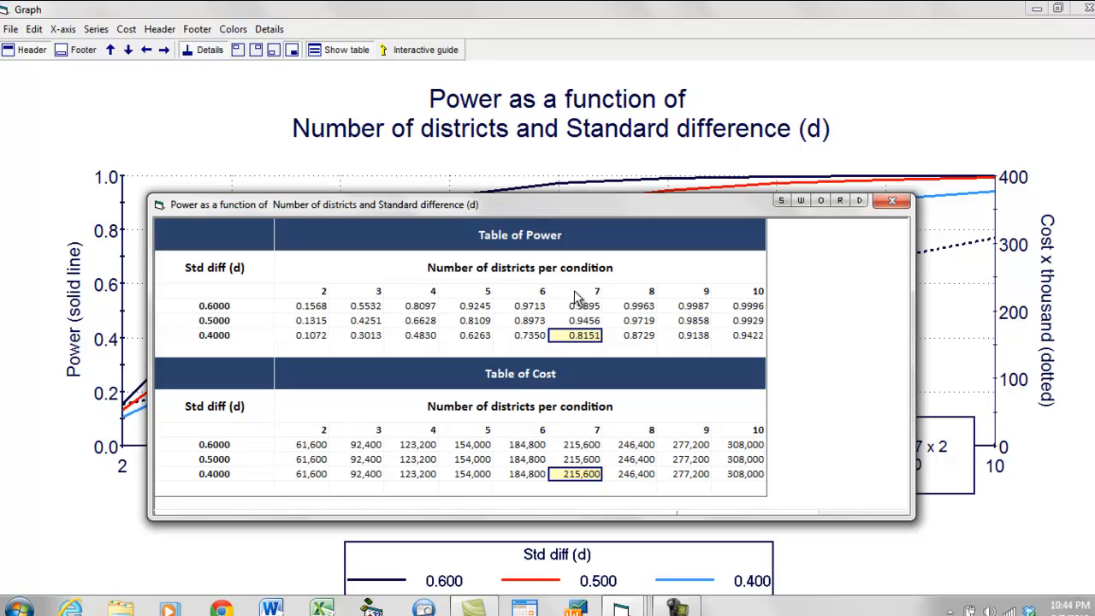
left_click(892, 200)
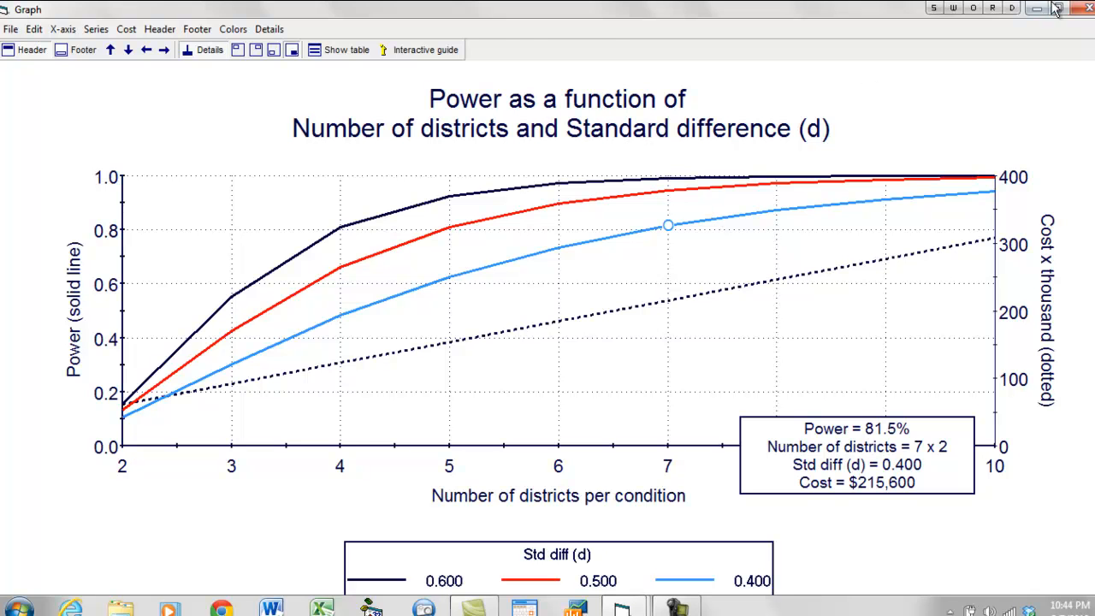
left_click(1081, 8)
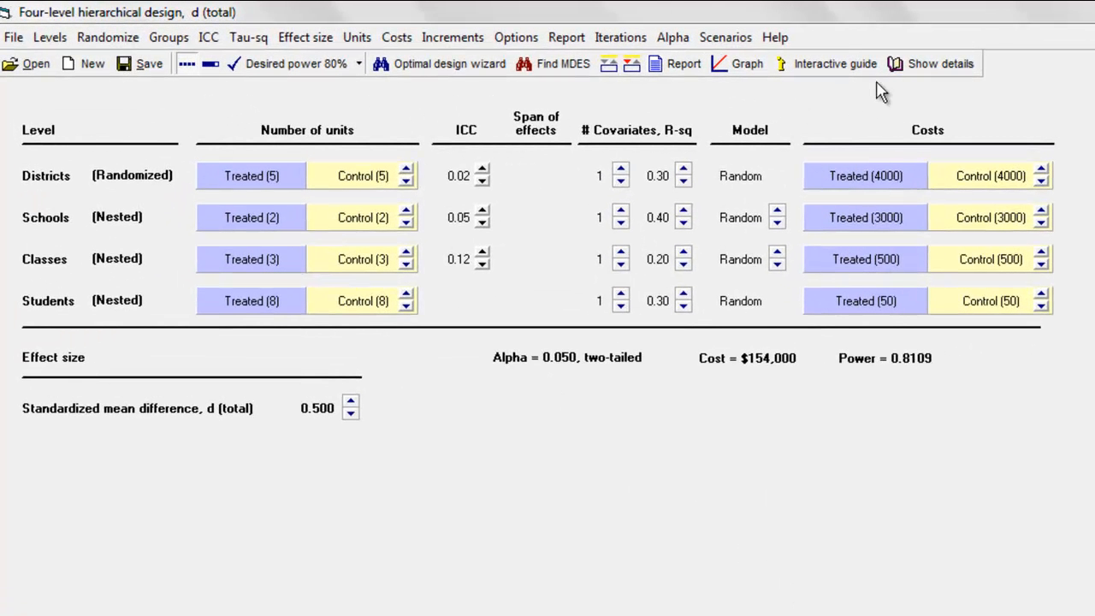
Open the main screen's interactive guide and go through it to the effect size choices in Part 1.
left_click(849, 72)
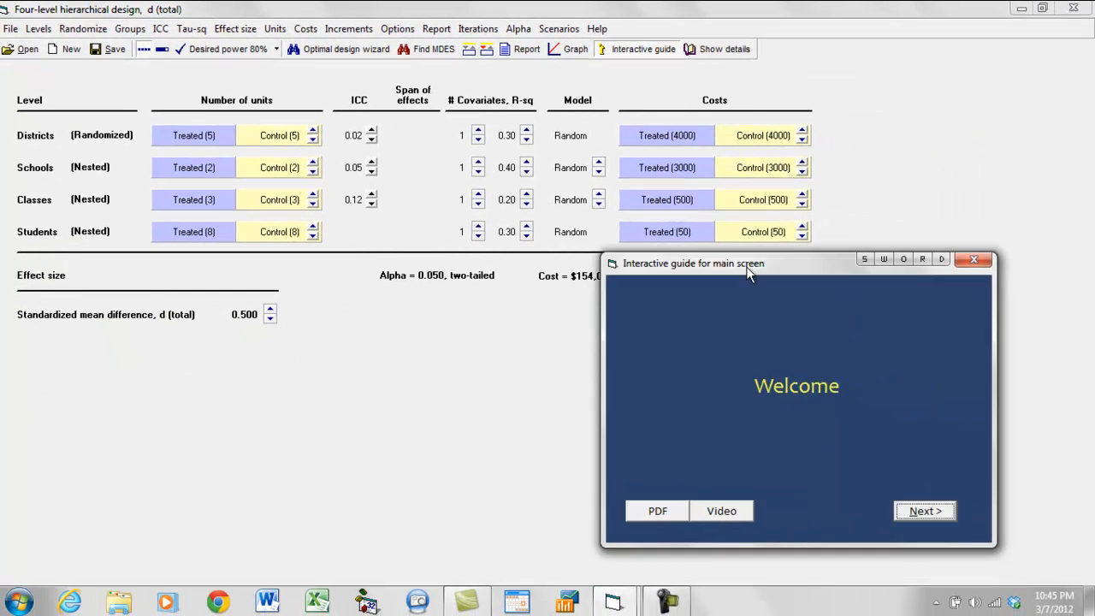
left_click_drag(748, 270, 675, 248)
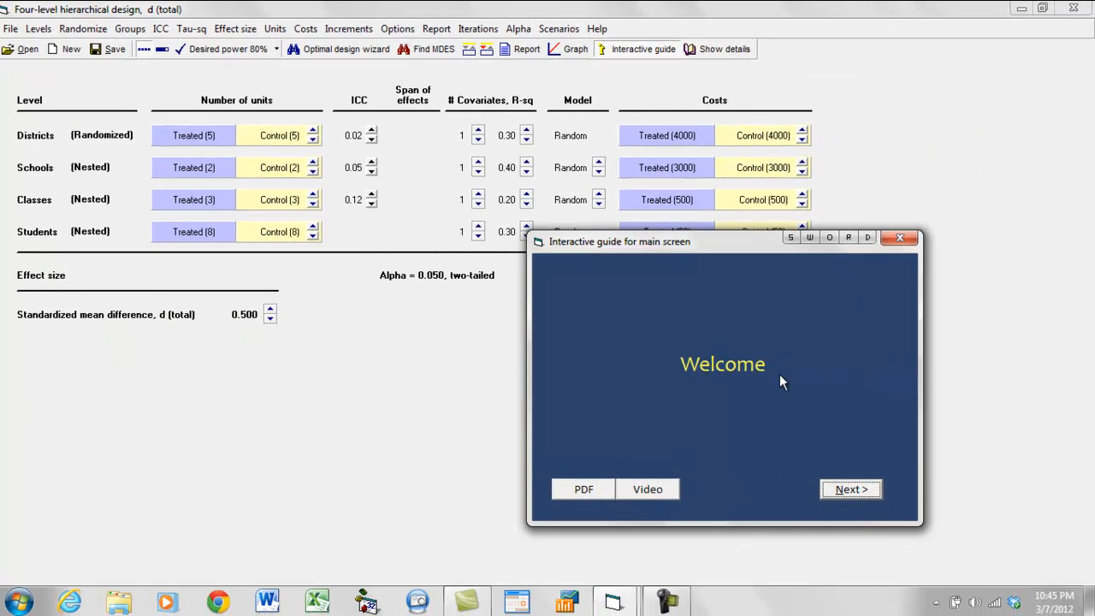
left_click(851, 491)
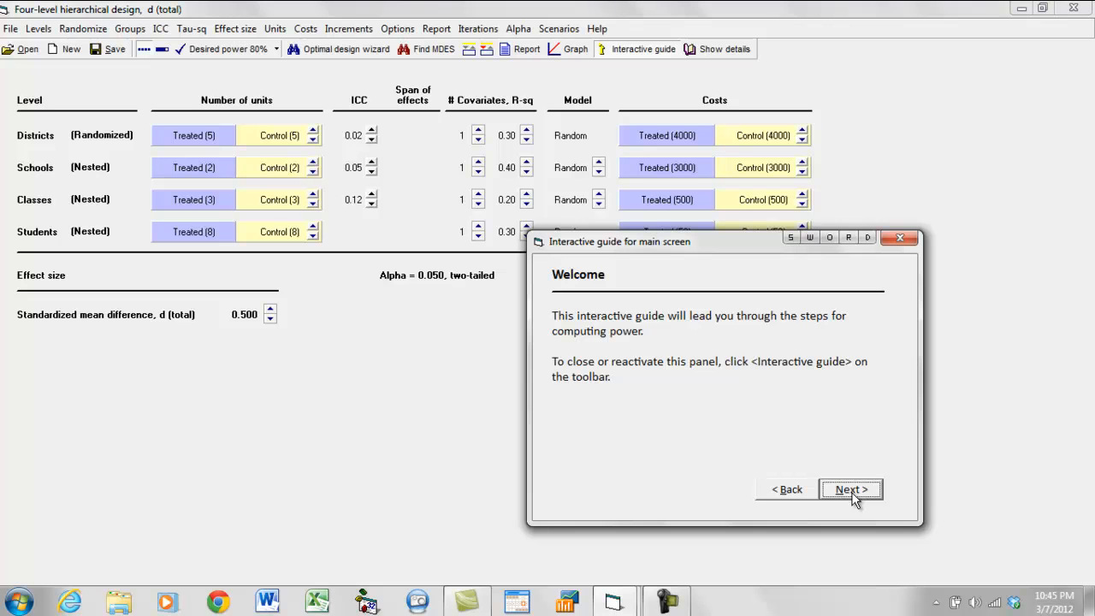
left_click(851, 490)
left_click(851, 490)
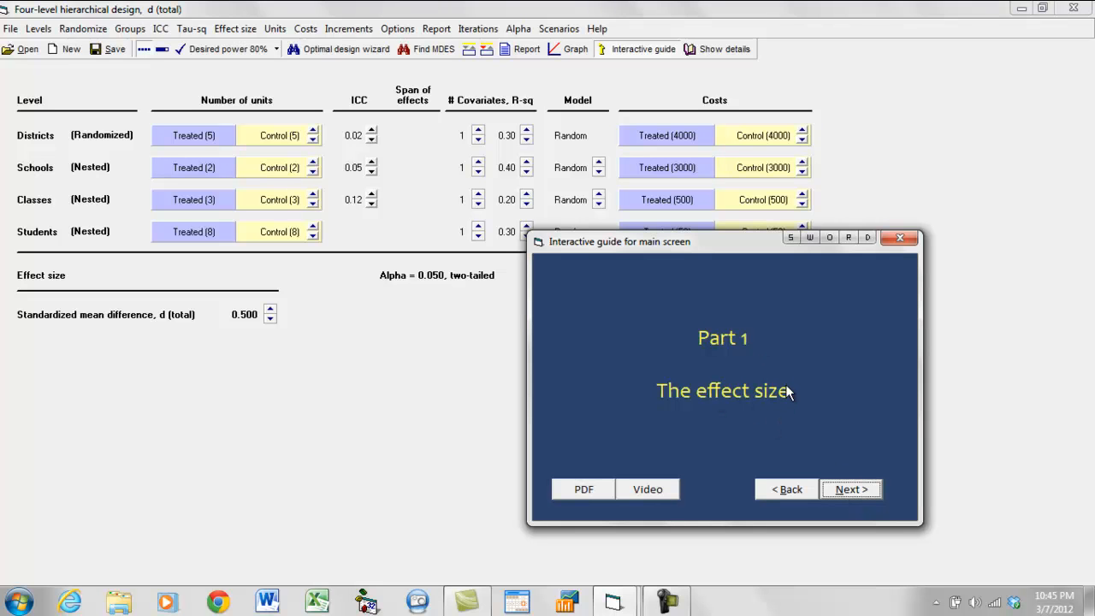
left_click(841, 488)
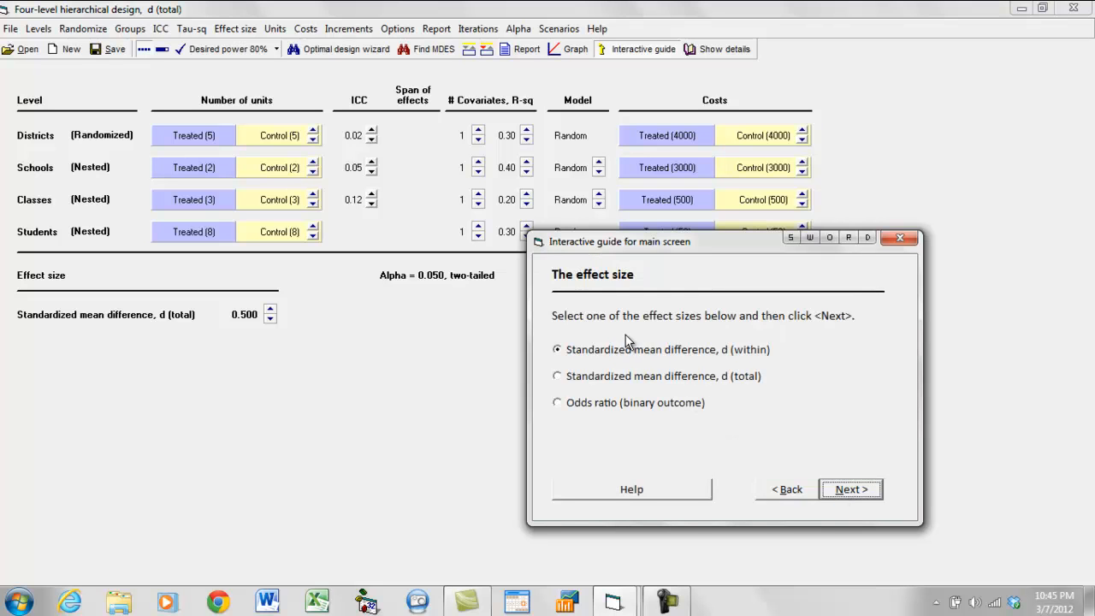
Page through the interactive guide to the title page of Part 5, ICC or span of means.
left_click(838, 489)
left_click(838, 489)
left_click(838, 490)
left_click(839, 489)
left_click(838, 489)
left_click(838, 489)
left_click(839, 489)
left_click(839, 489)
left_click(838, 489)
left_click(838, 489)
left_click(838, 490)
left_click(838, 489)
left_click(838, 489)
left_click(838, 490)
left_click(802, 492)
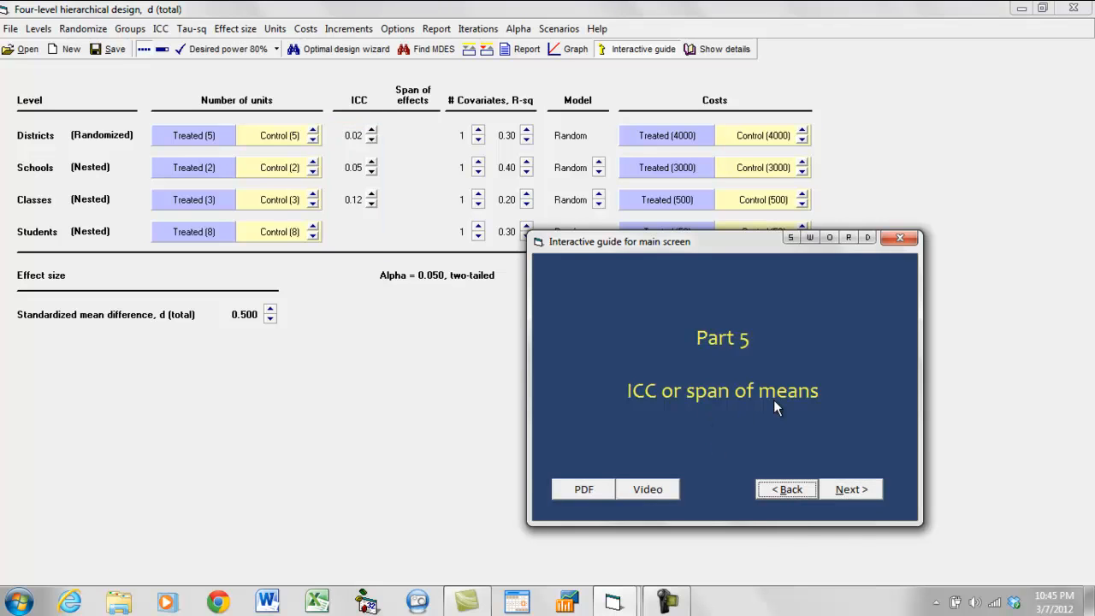
Read the guide's explanation pages on ICC or span of means and return to the Part 5 title page.
left_click(839, 489)
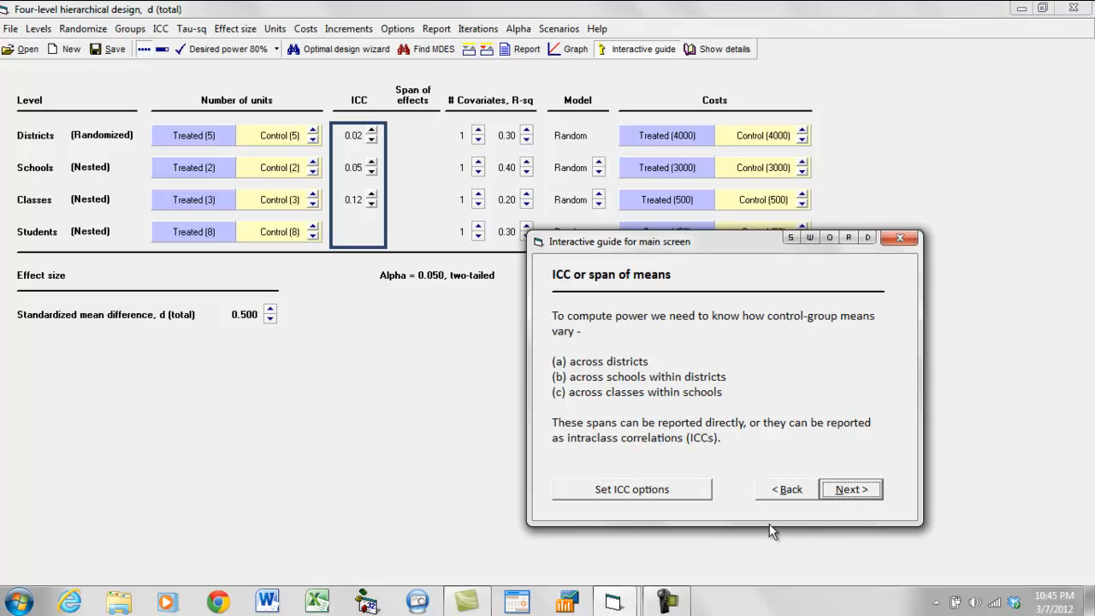
left_click(851, 492)
left_click(848, 492)
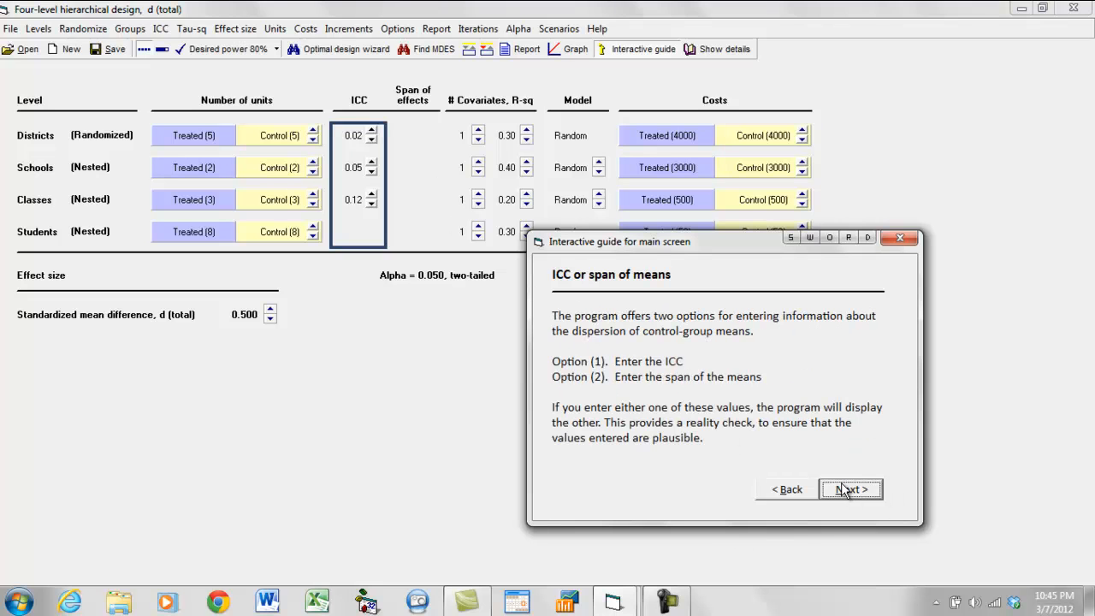
left_click(788, 490)
left_click(788, 490)
left_click(787, 490)
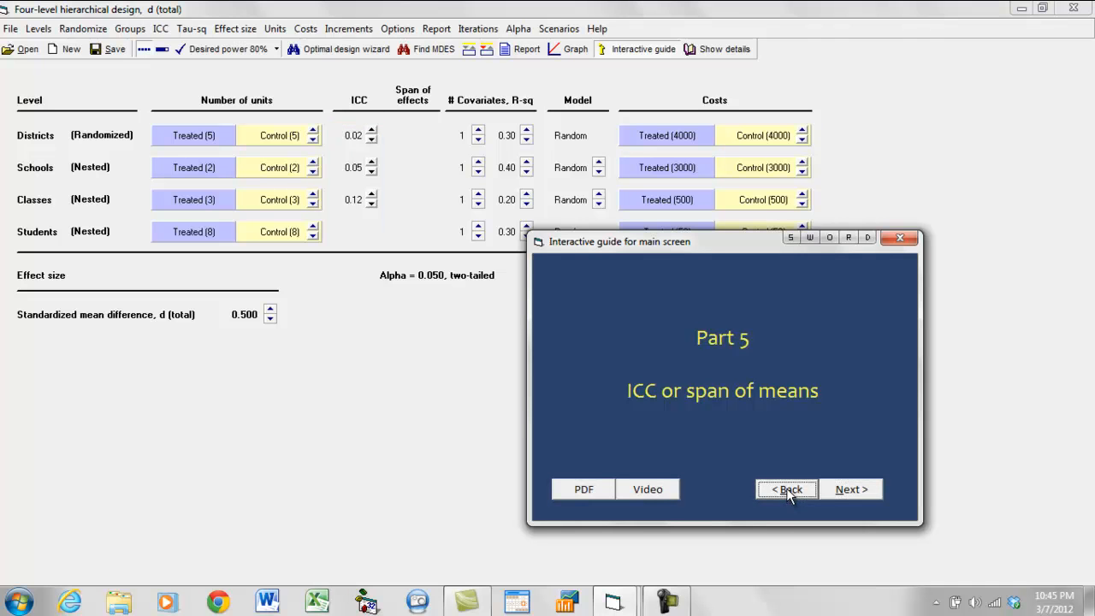
Look at the guide's PDF on ICC and span of means, and sample several parts of the matching video.
left_click(590, 490)
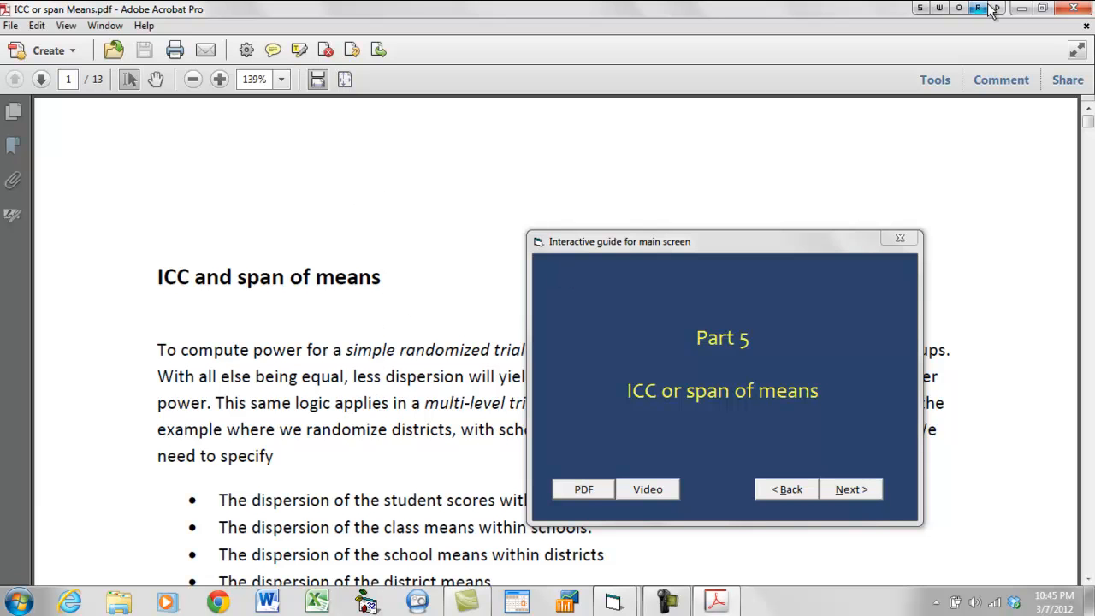
left_click(1073, 8)
left_click(658, 490)
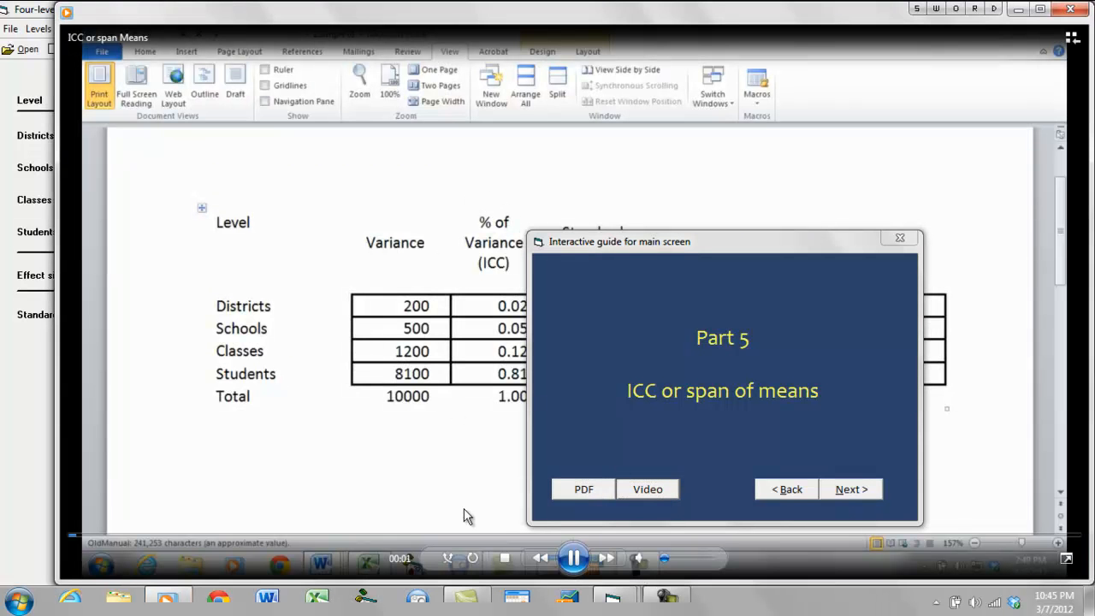
left_click(488, 535)
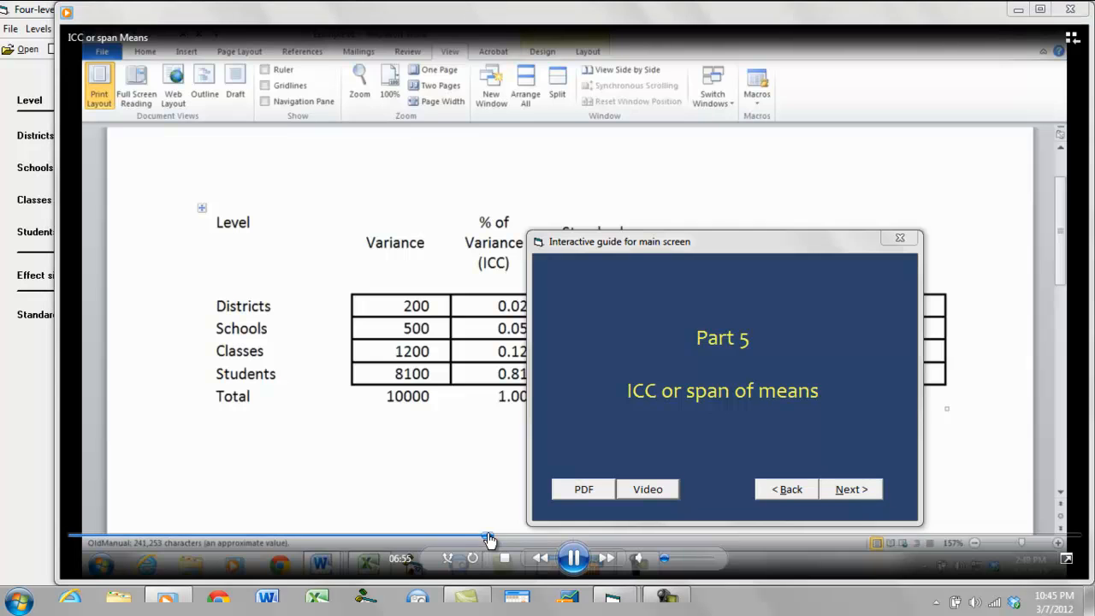
left_click(568, 535)
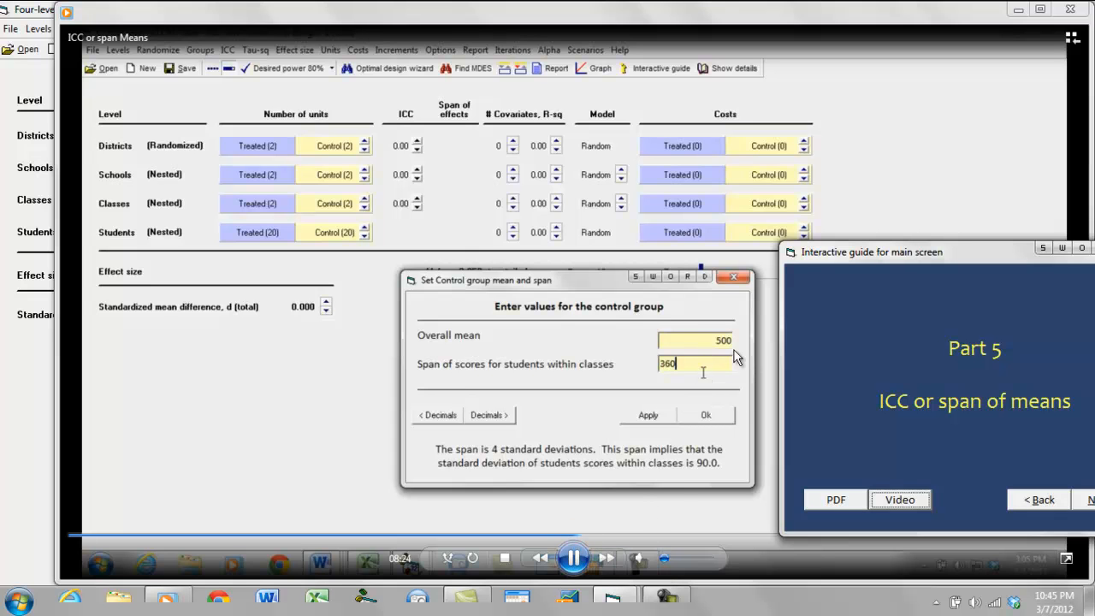
left_click(656, 537)
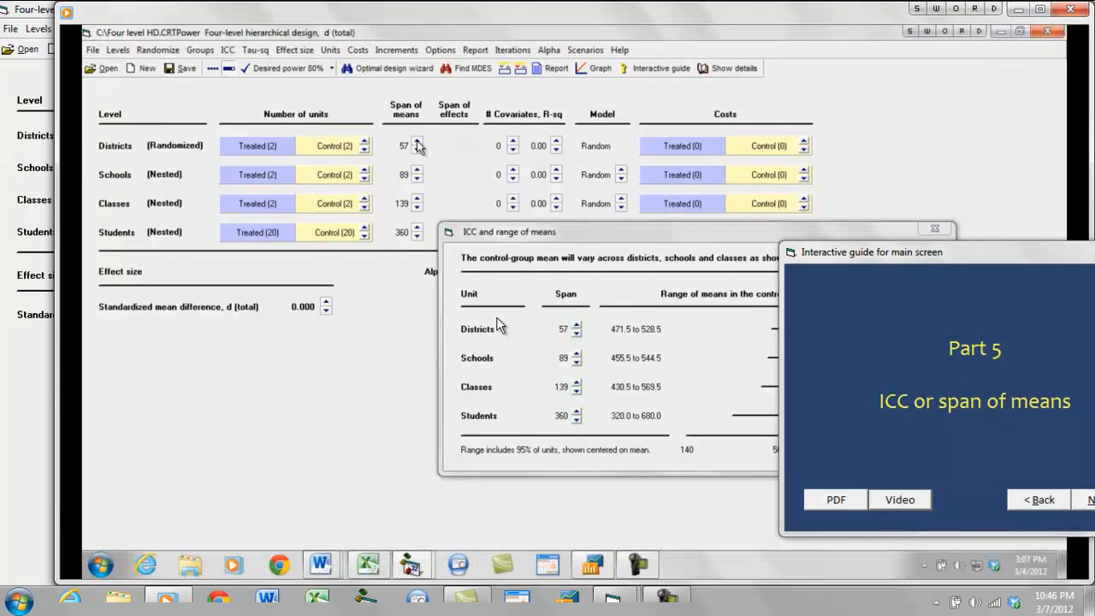
Close the ICC or span of means video and the interactive guide.
mouse_move(890, 256)
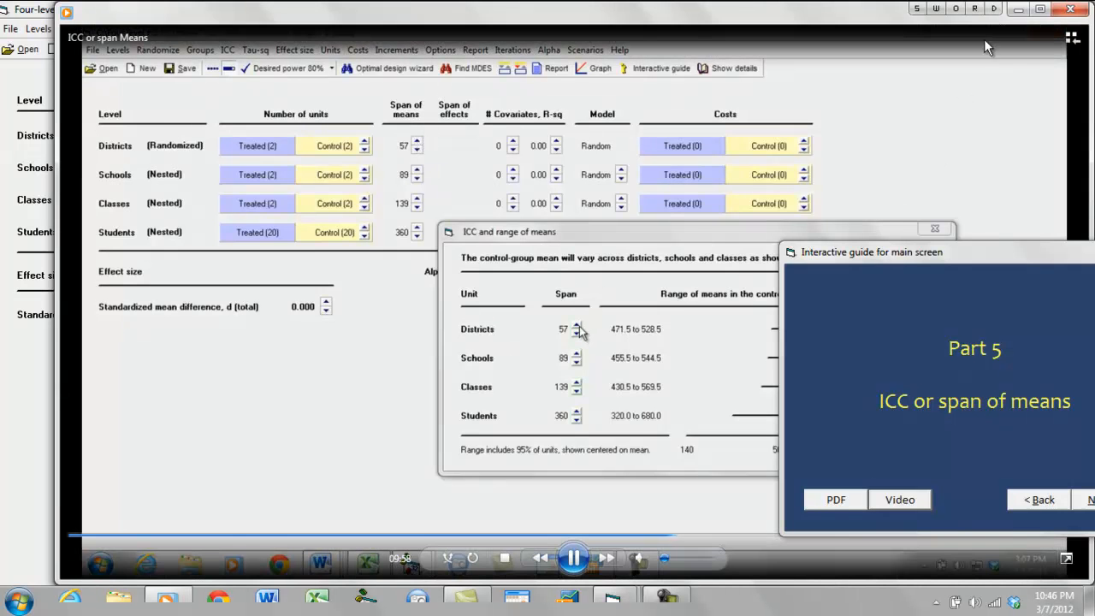
left_click(1070, 8)
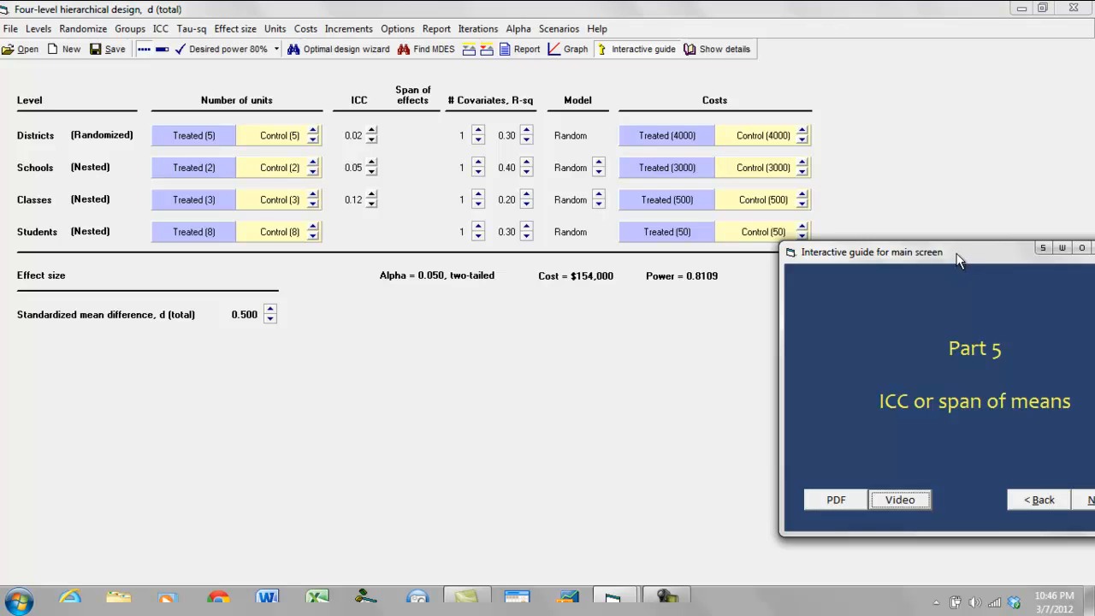
left_click_drag(957, 254, 650, 247)
left_click(847, 245)
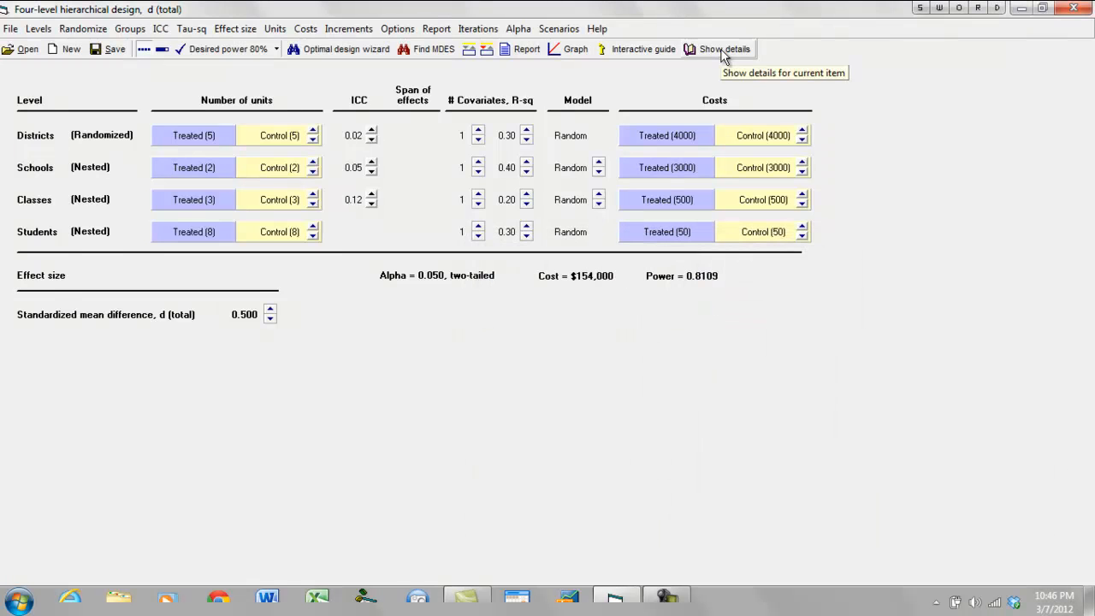
Show the details for the districts' sampling model and move the Details window clear of the study design values.
left_click(722, 53)
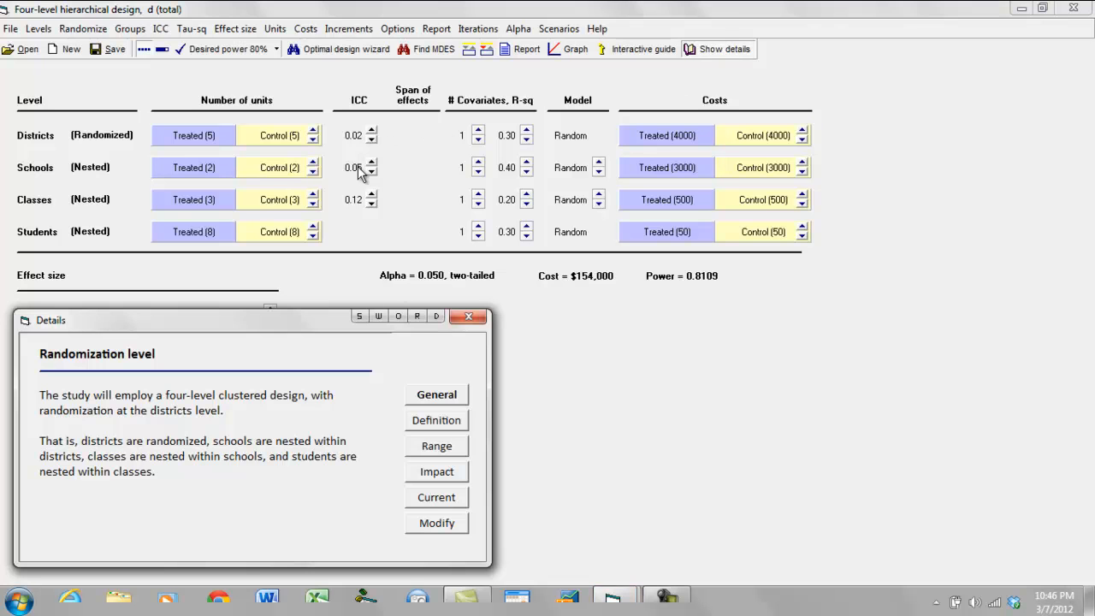
left_click(567, 137)
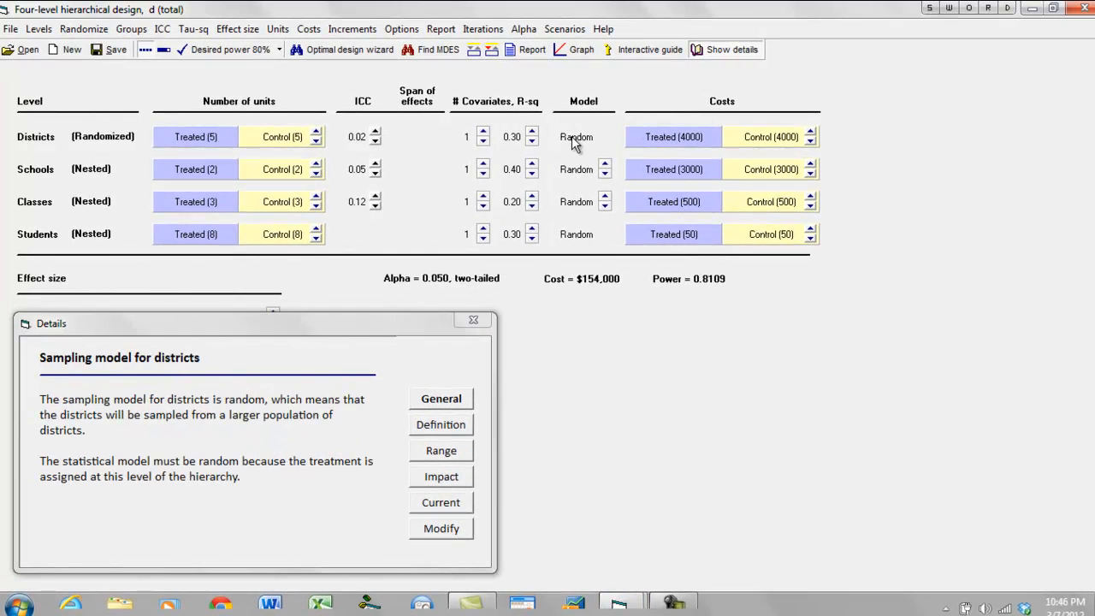
left_click_drag(381, 327, 656, 297)
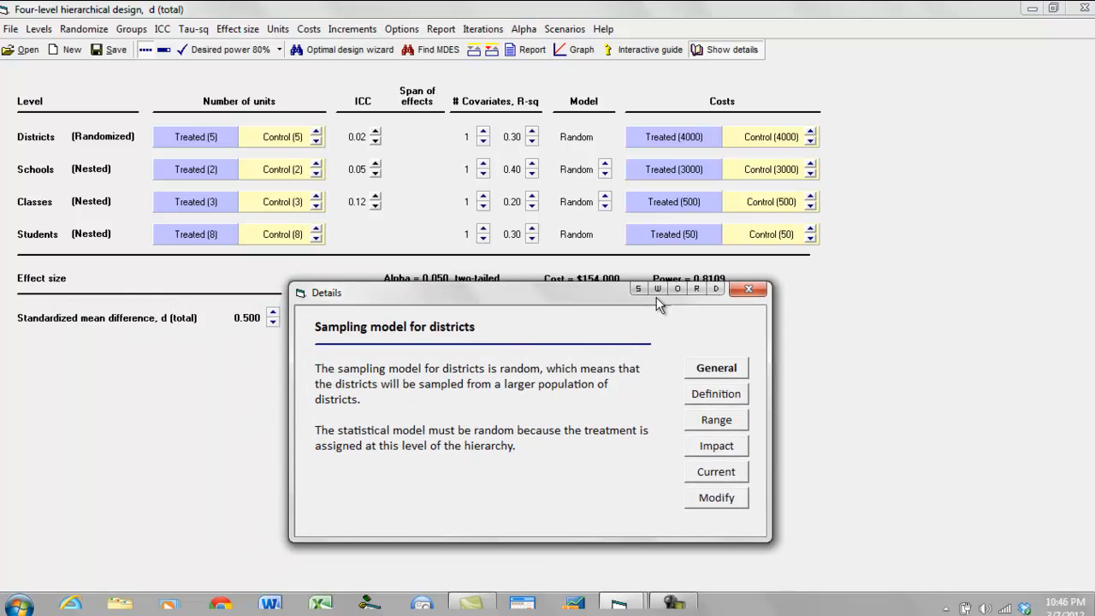
Read the definition, range, impact, current-setting and modification notes on the districts' sampling model.
left_click(712, 395)
left_click(719, 421)
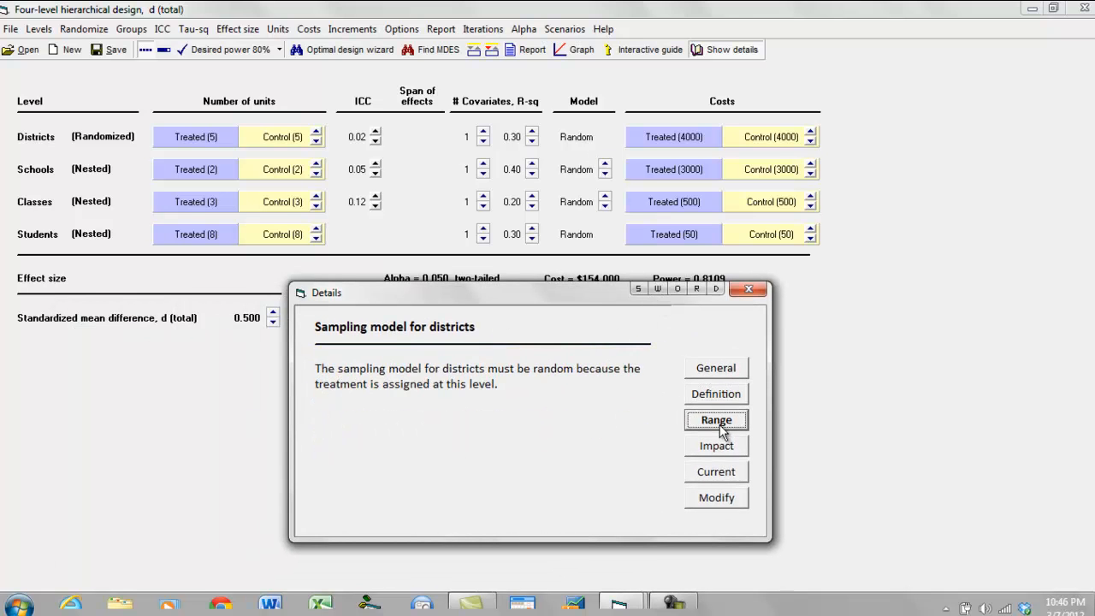
left_click(724, 448)
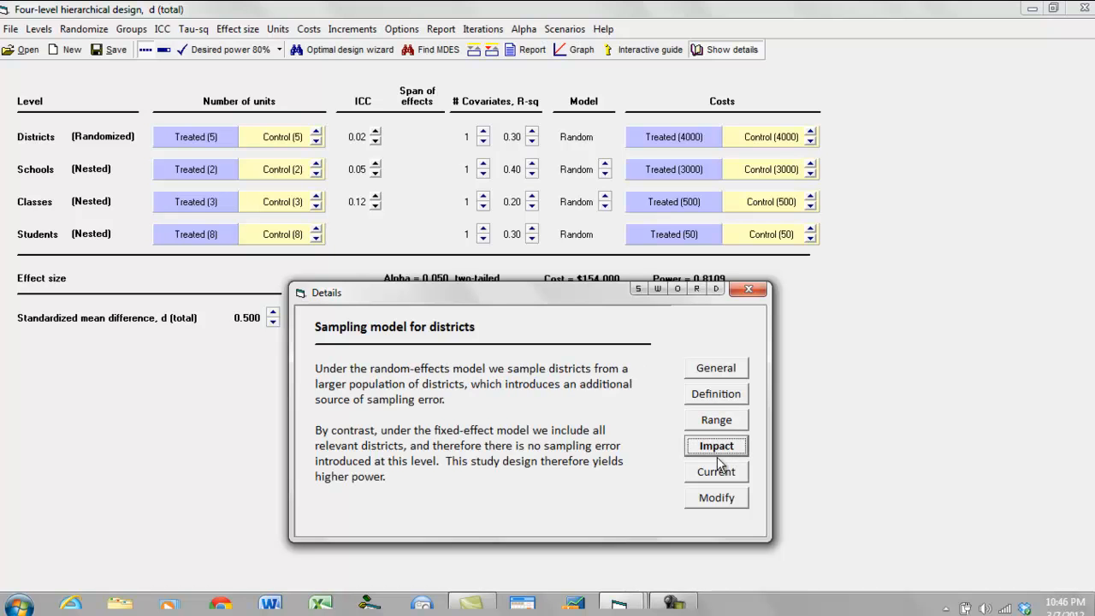
left_click(717, 473)
left_click(705, 503)
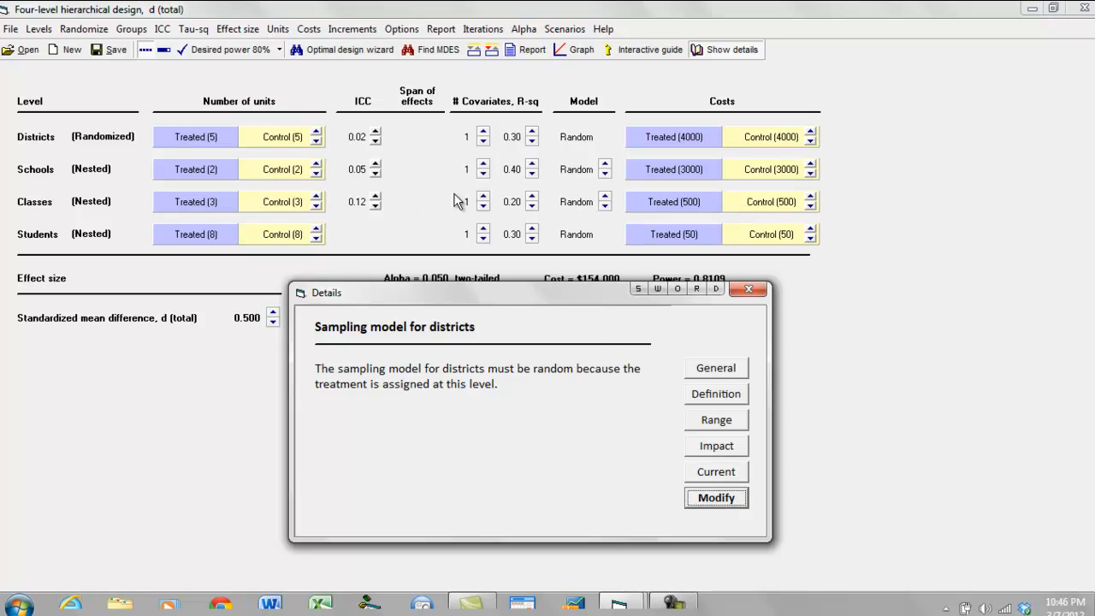
Show the details on covariates and R-squared for schools and for classes, and close the Details window.
left_click(506, 169)
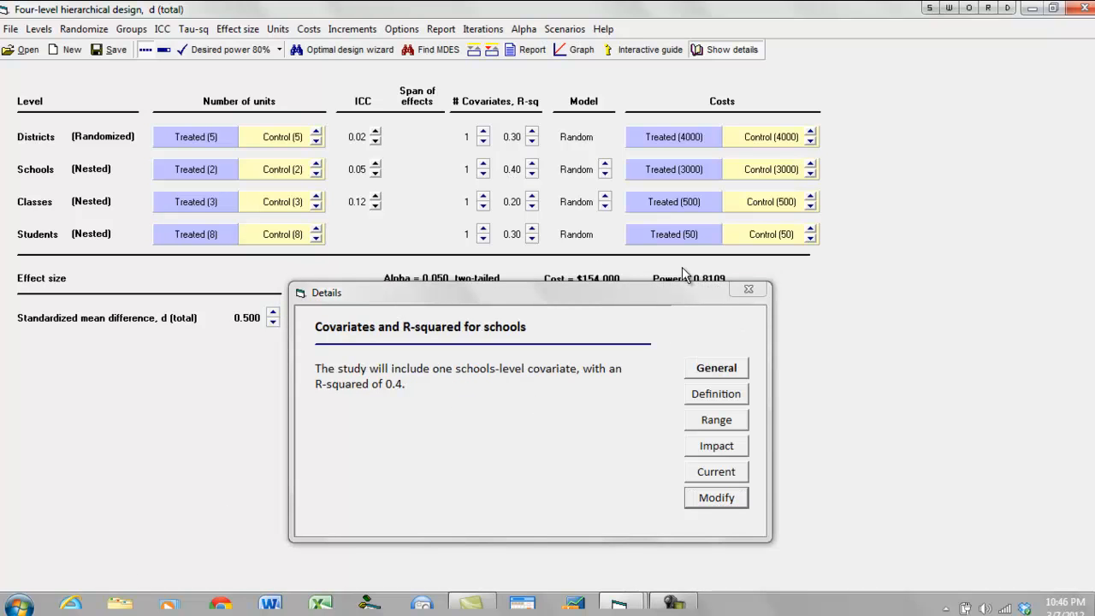
left_click(511, 208)
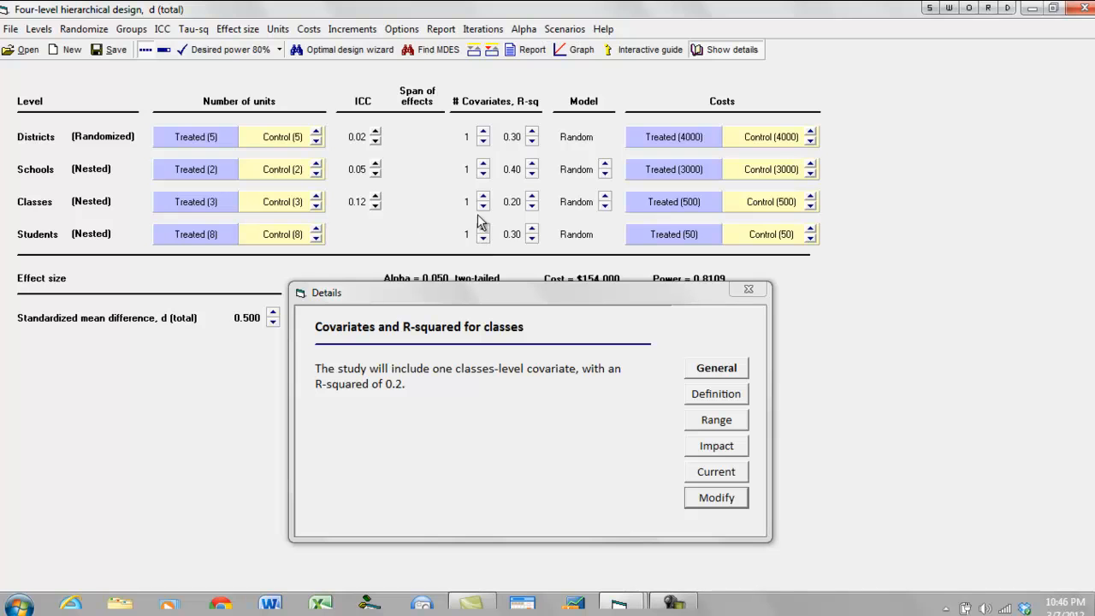
left_click(748, 291)
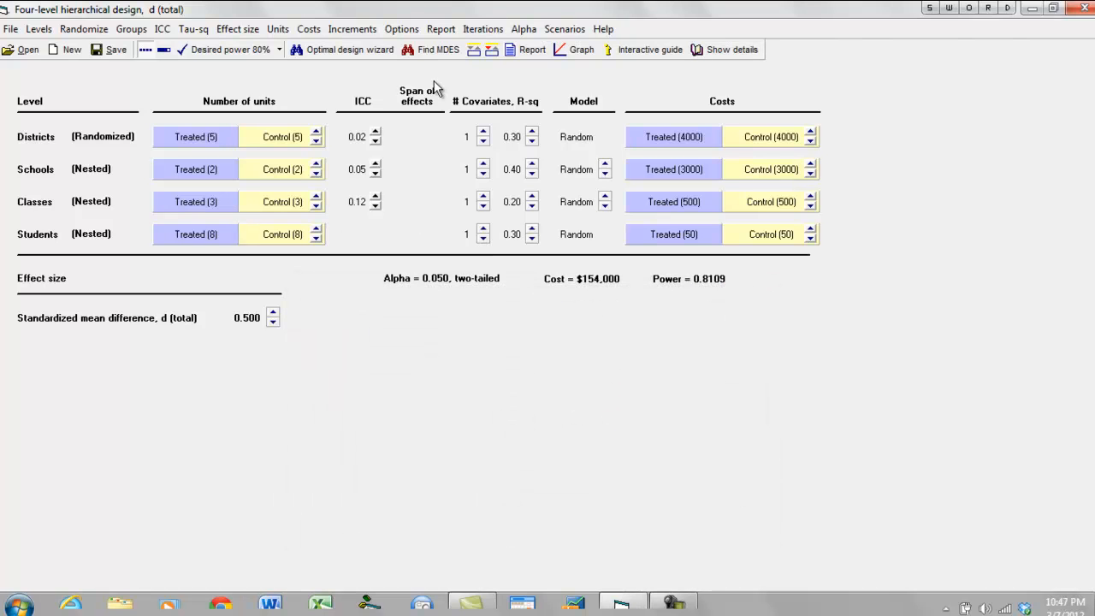
Show the scenarios list and add the current four-level hierarchical design to it.
left_click(555, 32)
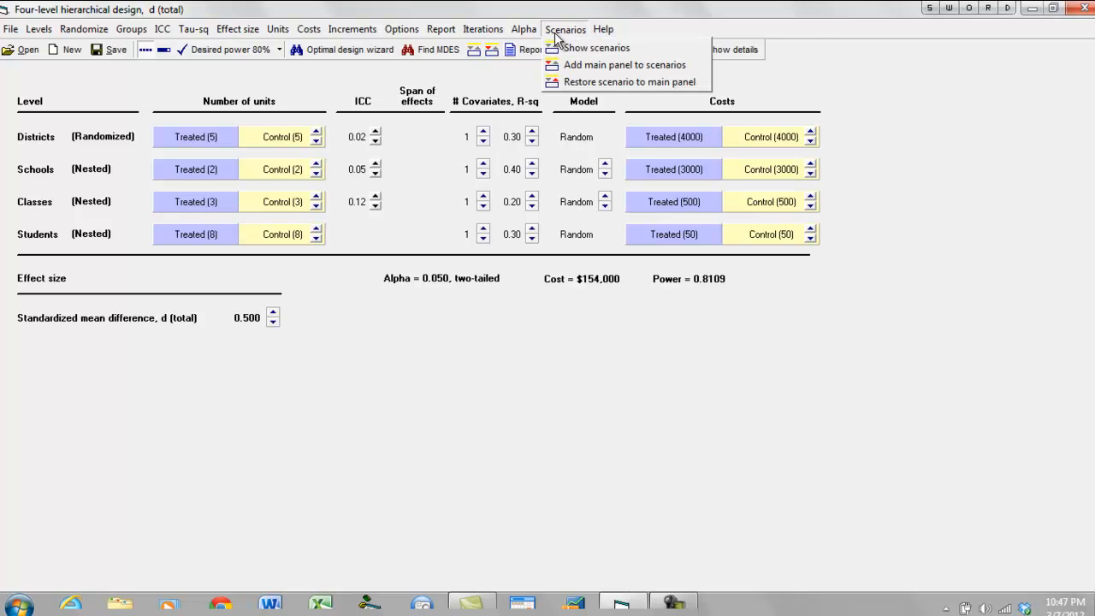
left_click(566, 47)
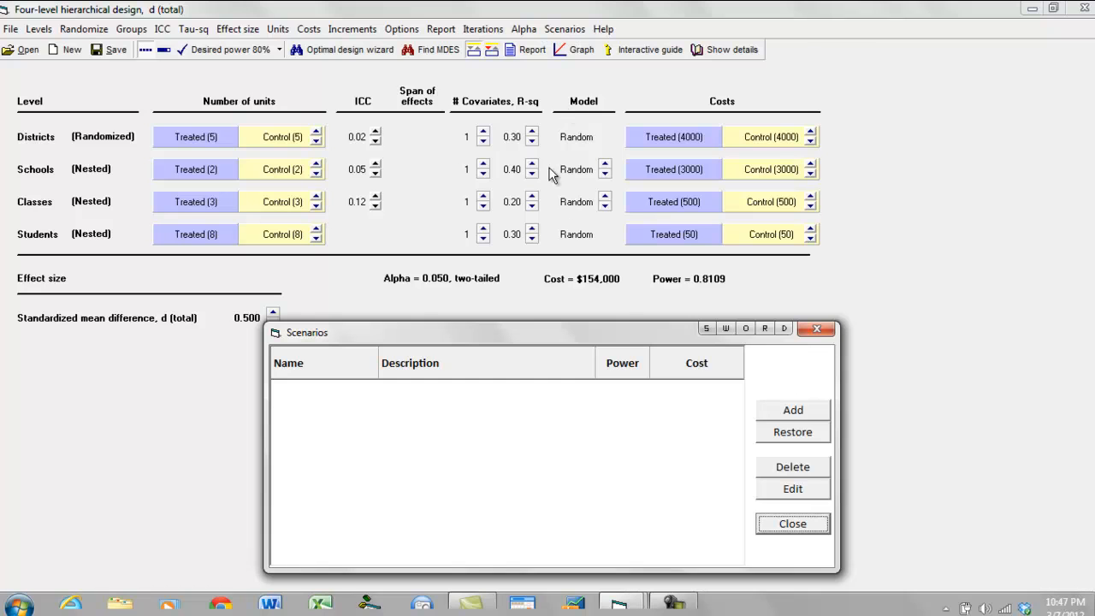
left_click(779, 413)
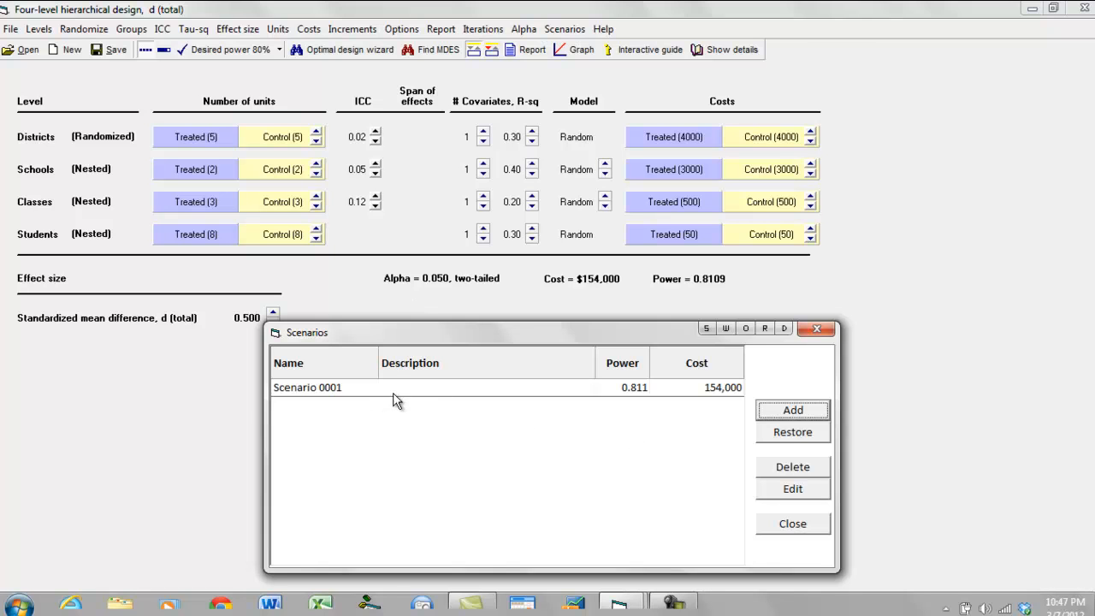
Rename the saved scenario to "4 Level HD" and close the scenarios list.
left_click(792, 488)
left_click(274, 174)
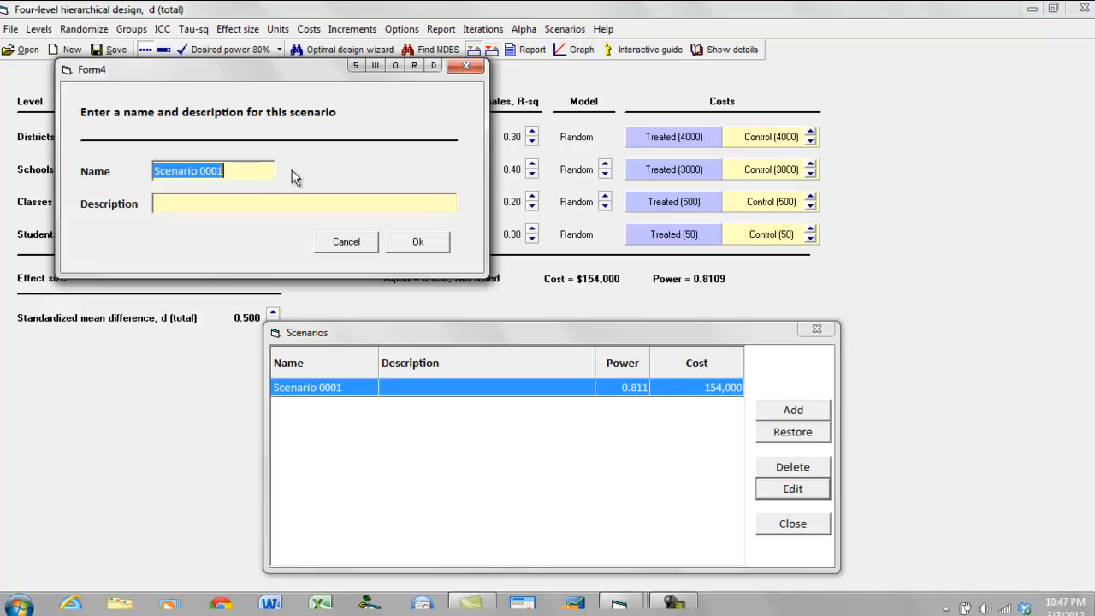
type("4 L")
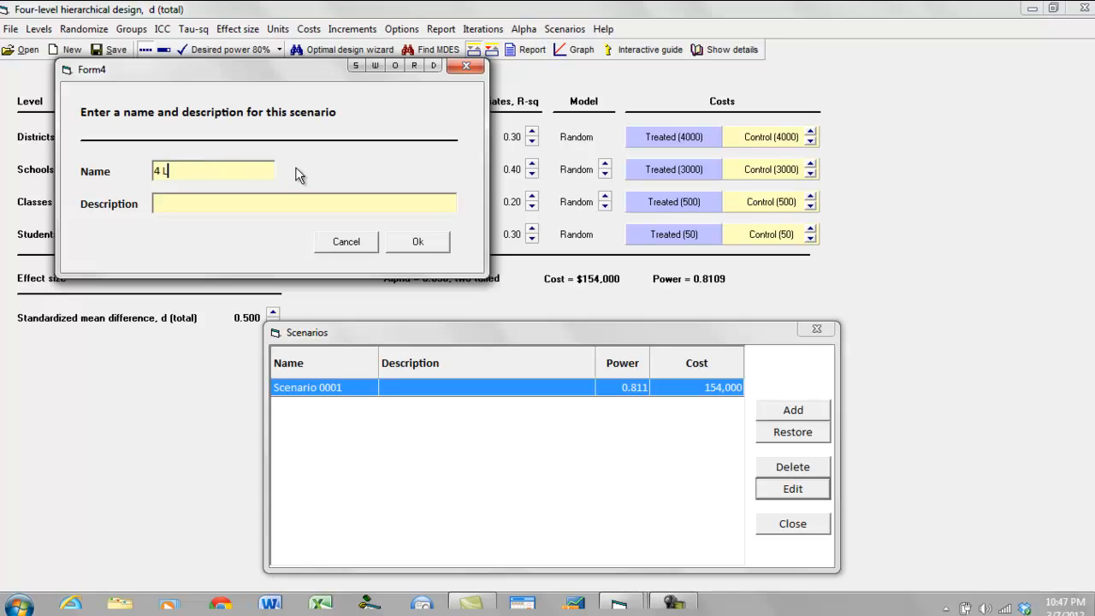
type("evel R")
key("BackSpace")
type("HD")
left_click(432, 244)
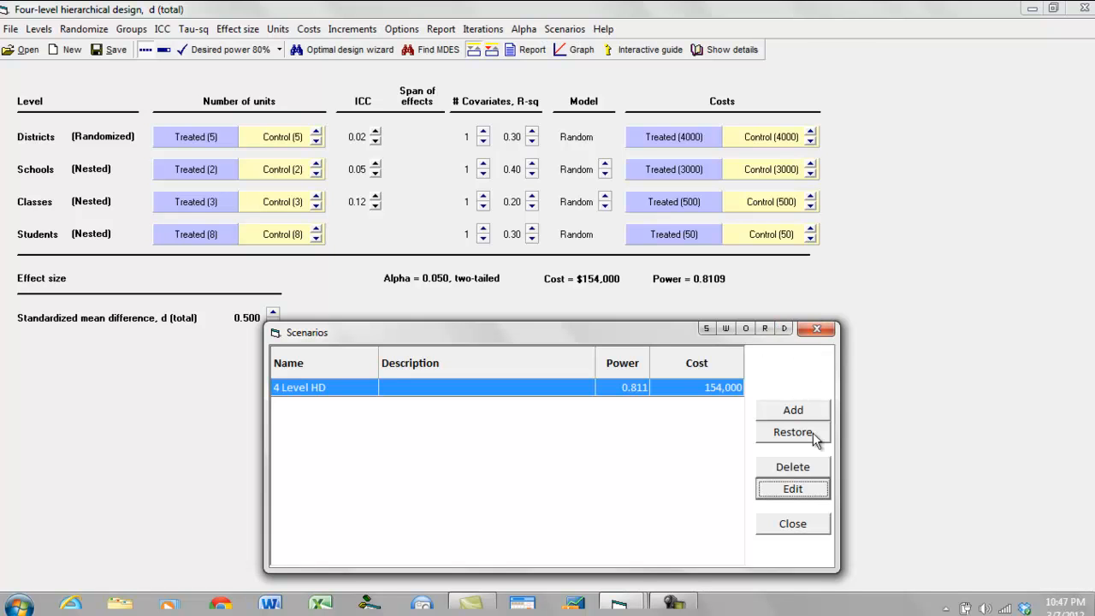
left_click(802, 522)
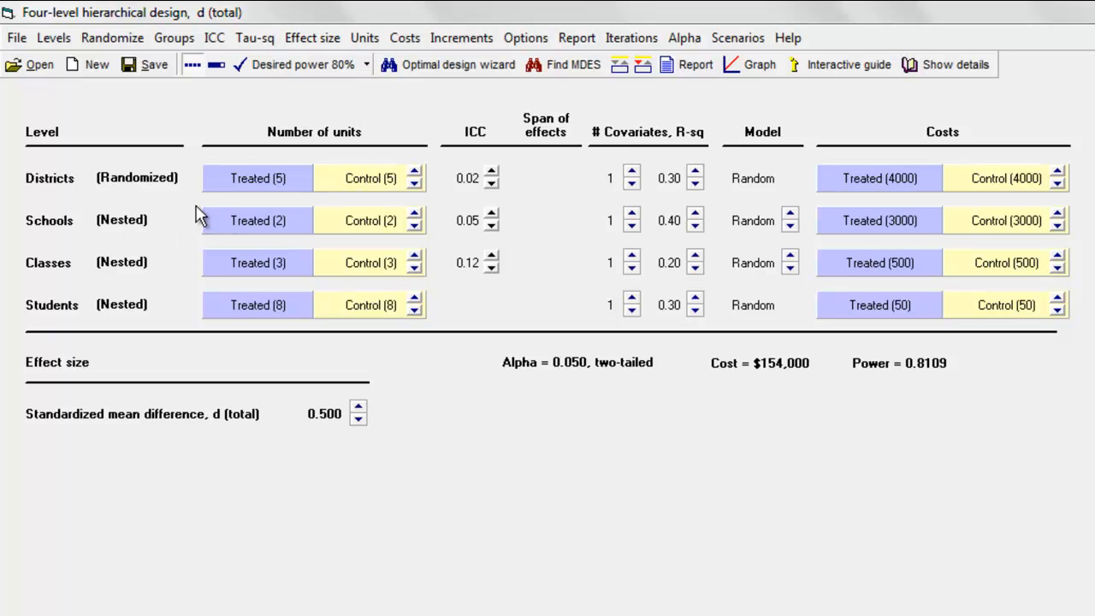
Try assigning the treatment at the schools level, the classes level and finally the students level.
left_click(134, 221)
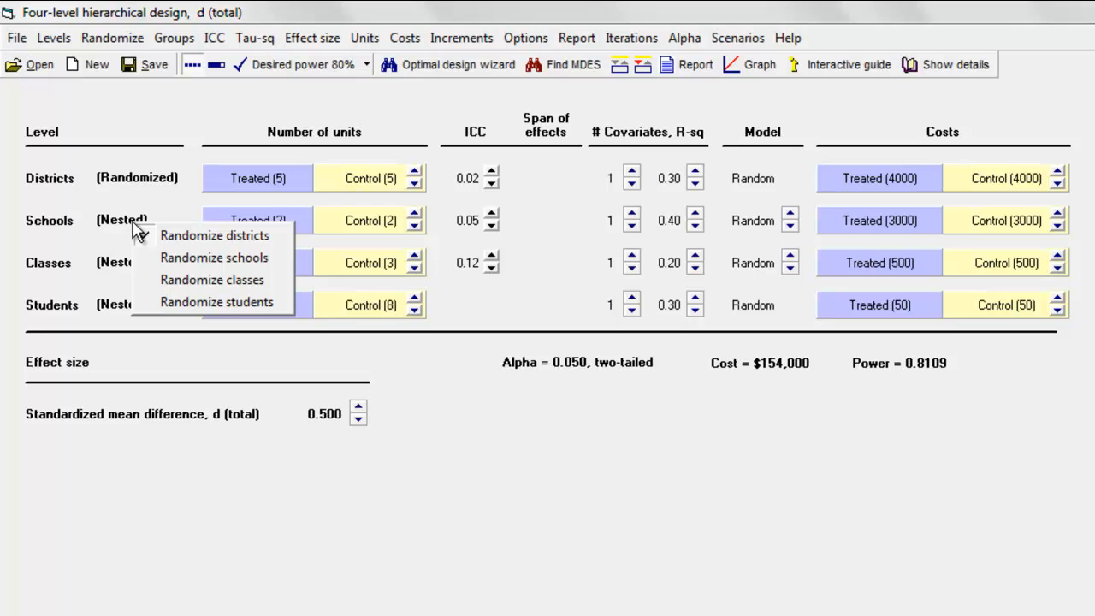
left_click(245, 261)
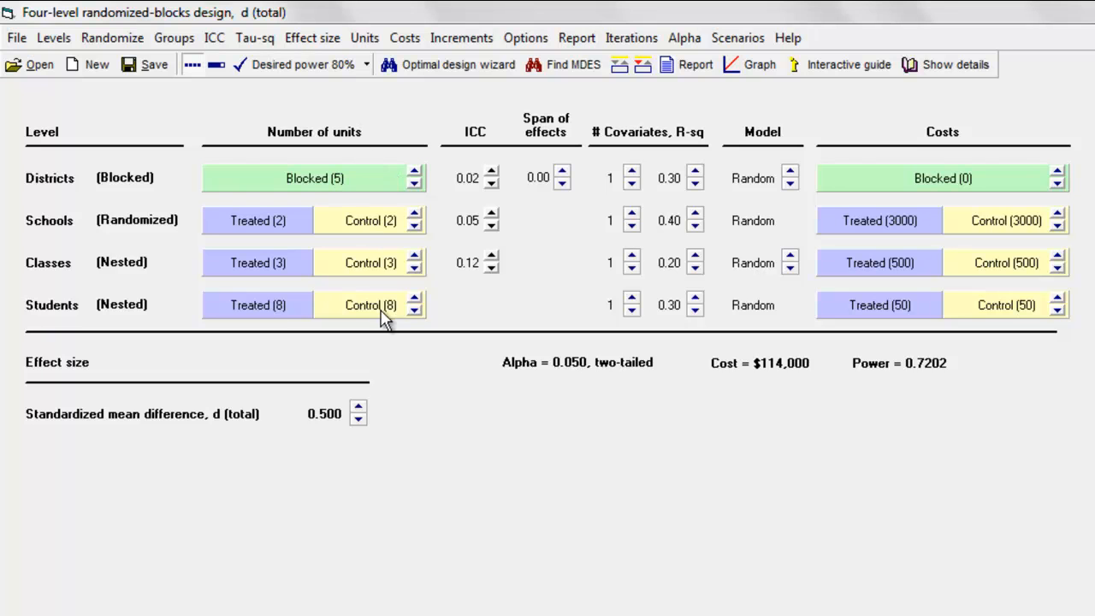
left_click(144, 262)
left_click(212, 323)
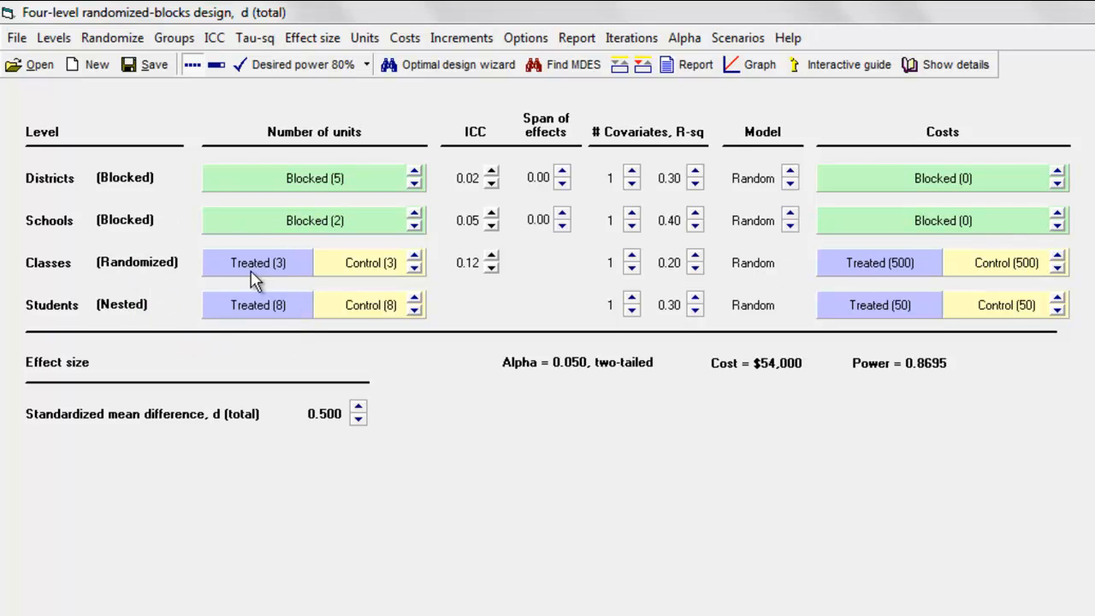
left_click(113, 306)
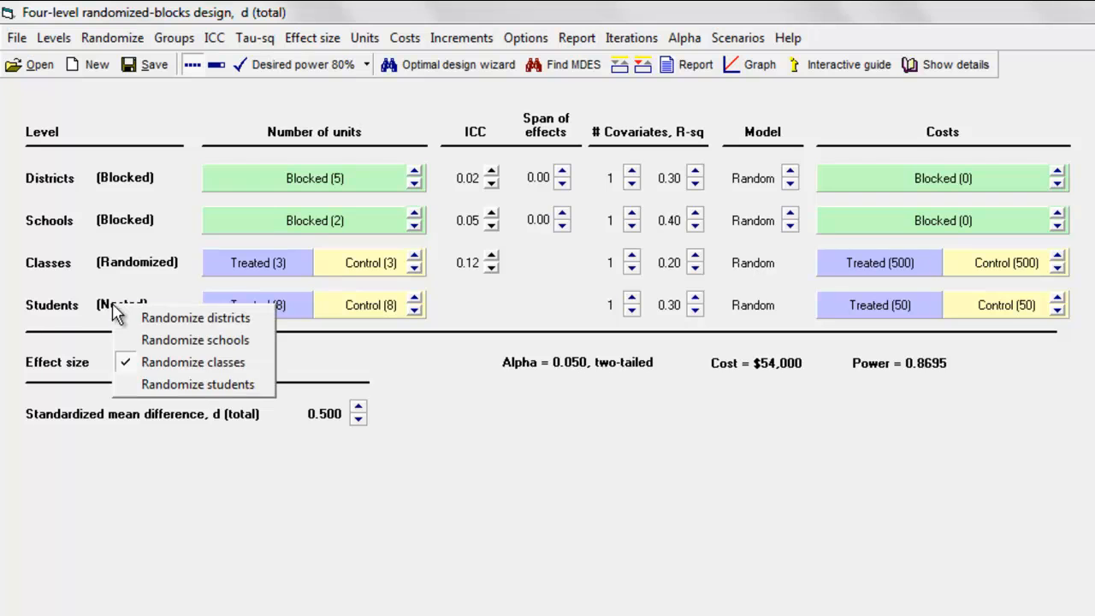
left_click(195, 382)
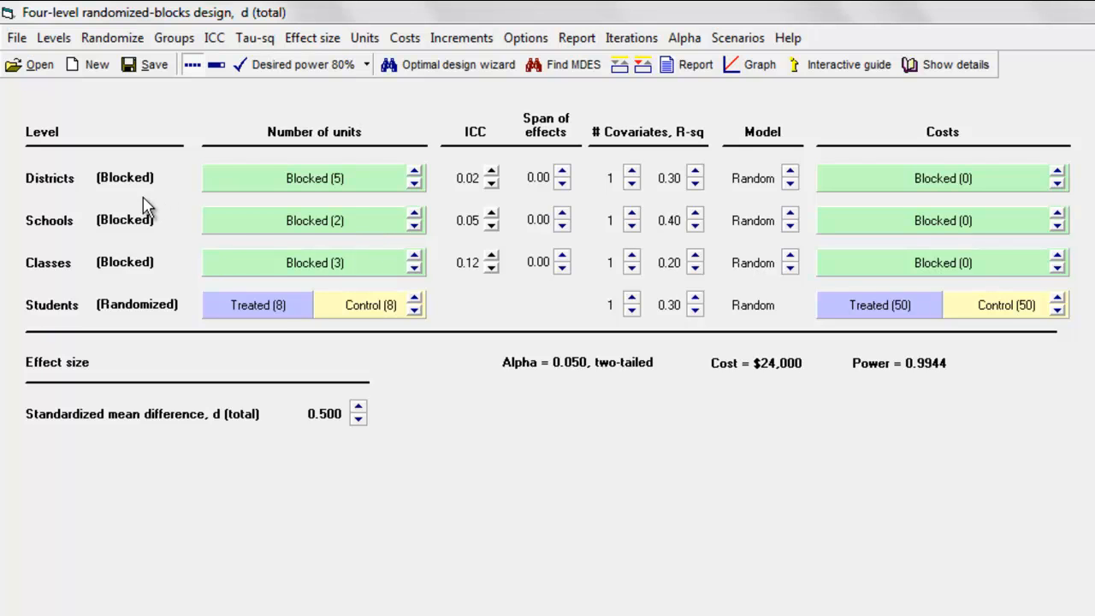
Randomize at the schools level and set the cost per blocked district to 4000.
left_click(140, 222)
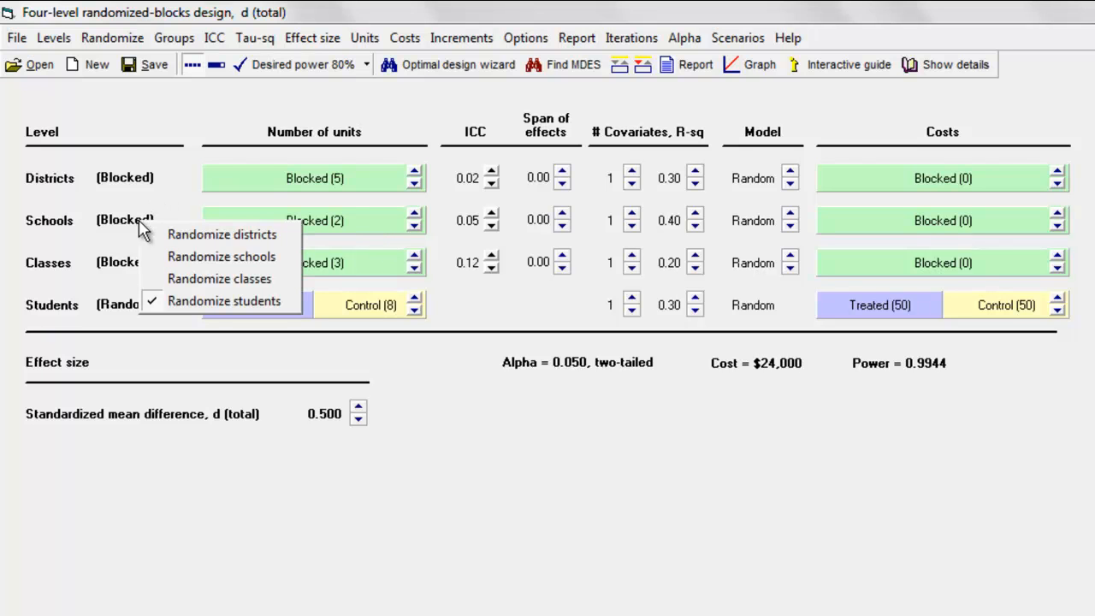
left_click(214, 257)
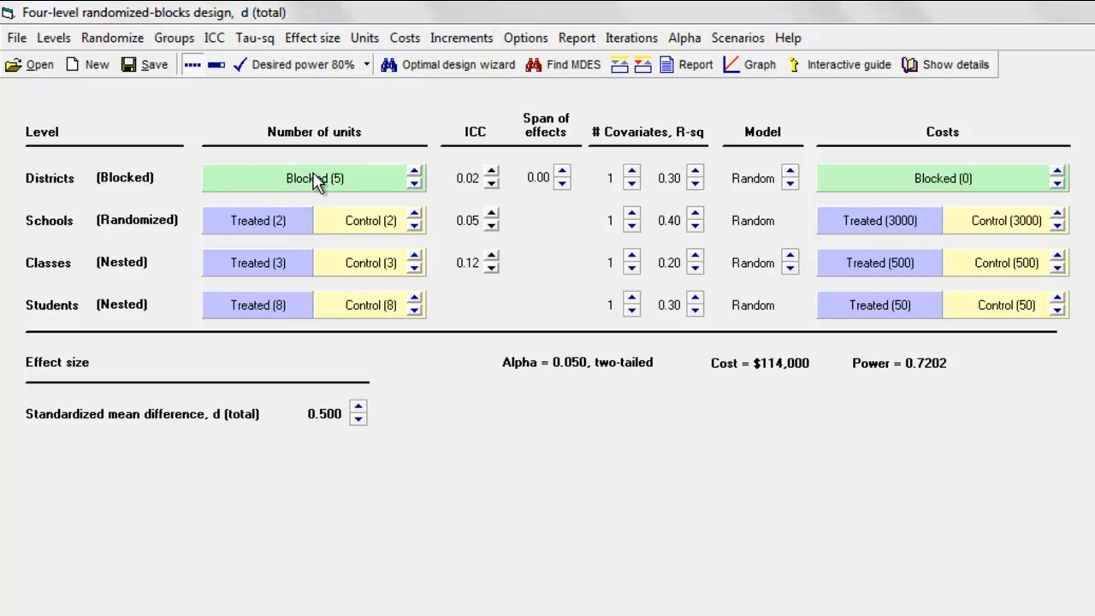
left_click(1058, 173)
left_click(1058, 173)
left_click(1058, 173)
left_click(1058, 173)
left_click(1058, 172)
left_click(1058, 173)
left_click(1058, 173)
left_click(1058, 173)
left_click(1058, 172)
left_click(1058, 173)
left_click(1058, 173)
left_click(1058, 172)
left_click(1058, 173)
left_click(1058, 172)
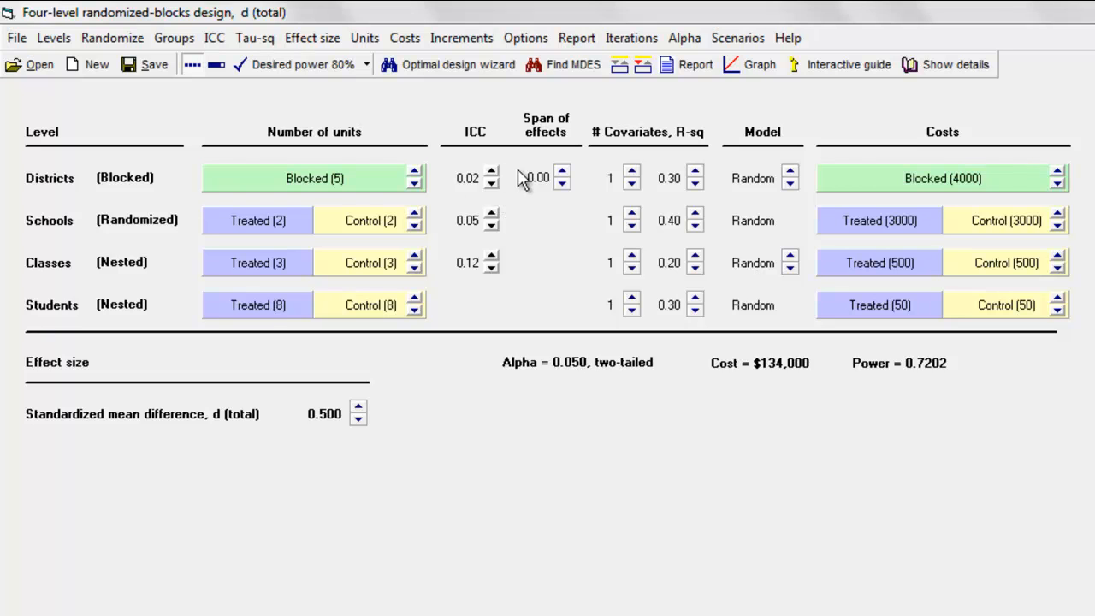
Set the districts' span of effects to 0.50, checking the effect size distribution schematic in a clear spot before closing it.
left_click(562, 172)
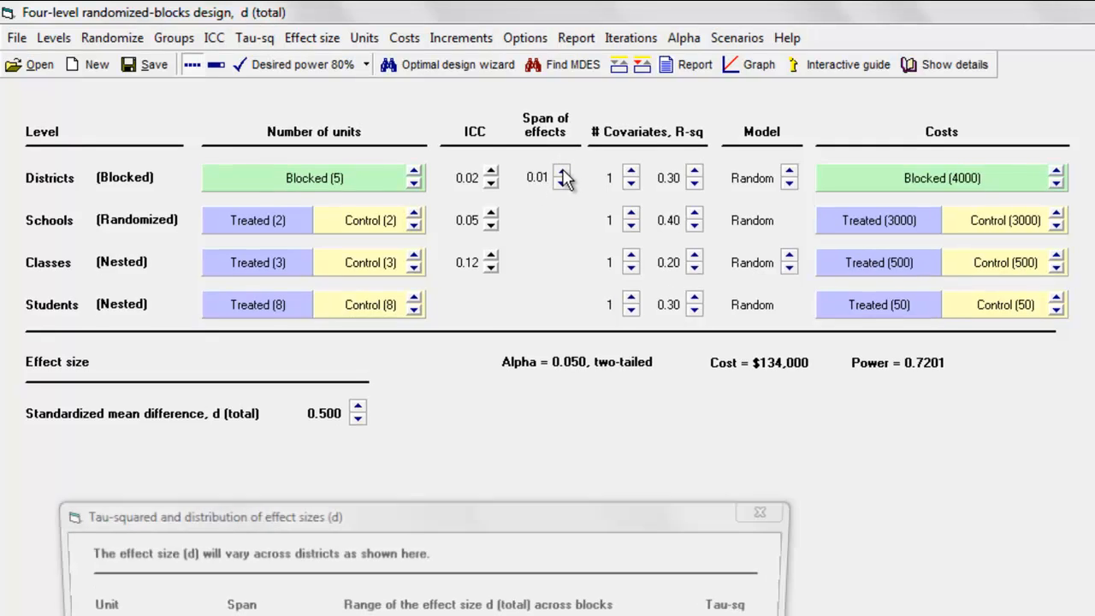
left_click_drag(514, 454, 824, 380)
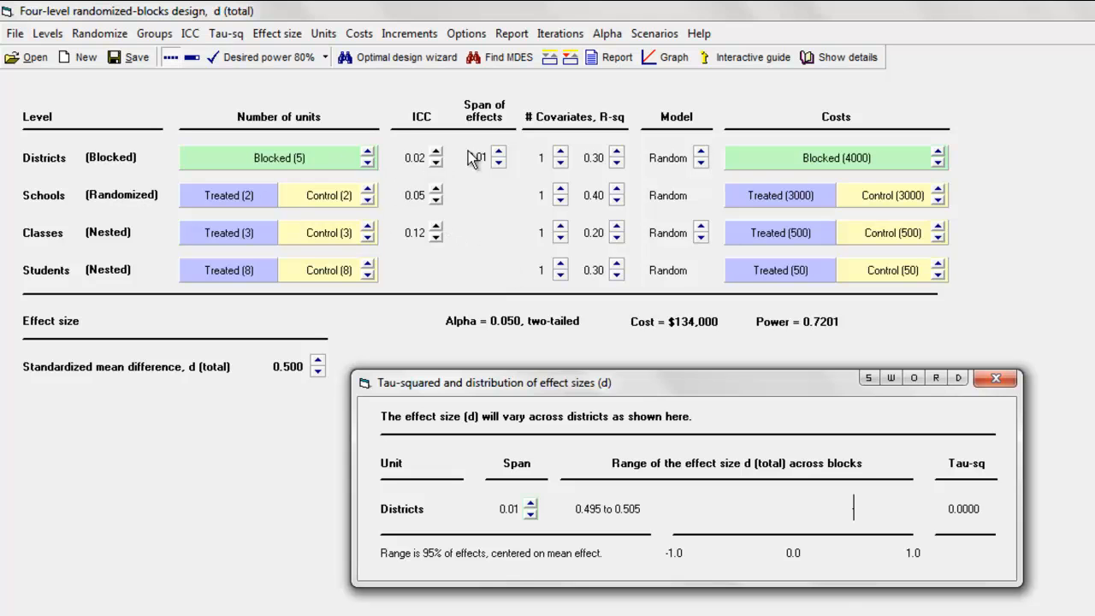
left_click_drag(498, 157, 499, 158)
left_click(488, 111)
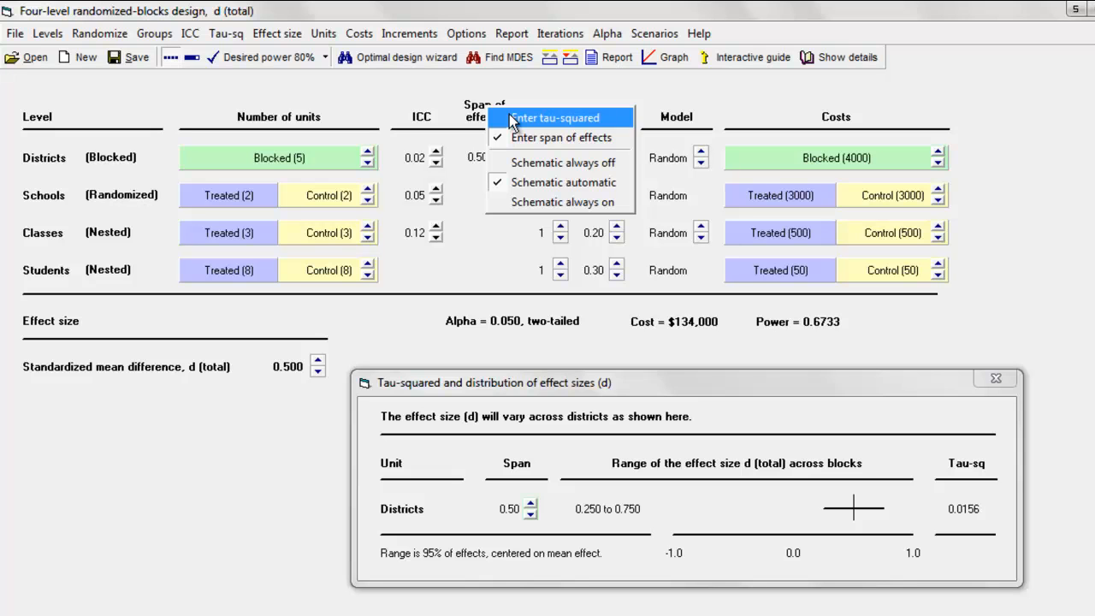
key("Escape")
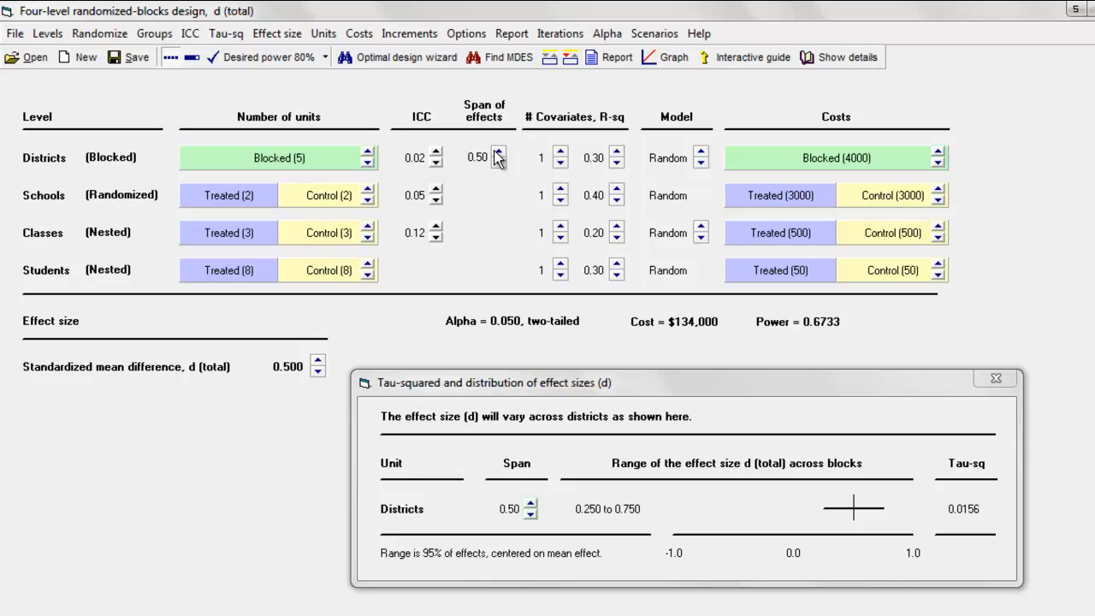
left_click(1000, 380)
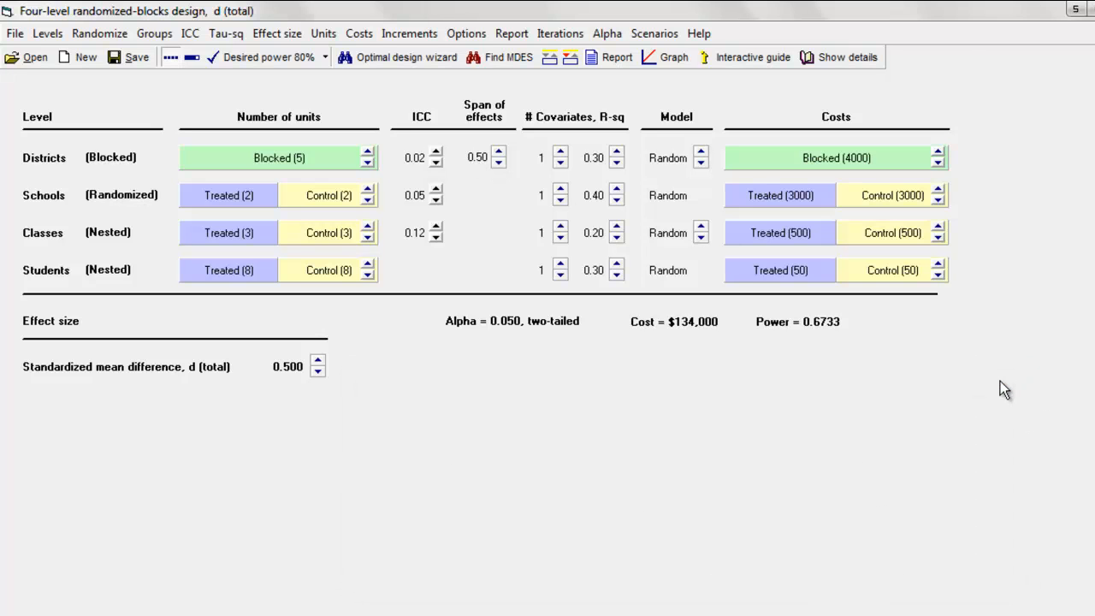
Compute the districts needed for 80% power with optimal numbers of schools, classes and students, and paste the result into the design.
left_click(420, 59)
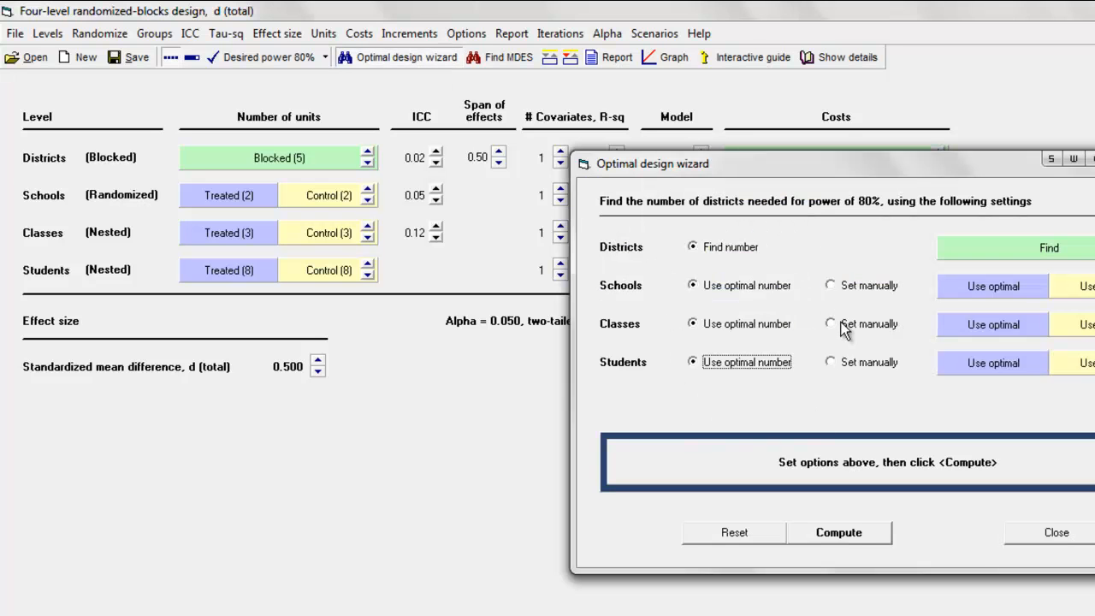
left_click(854, 535)
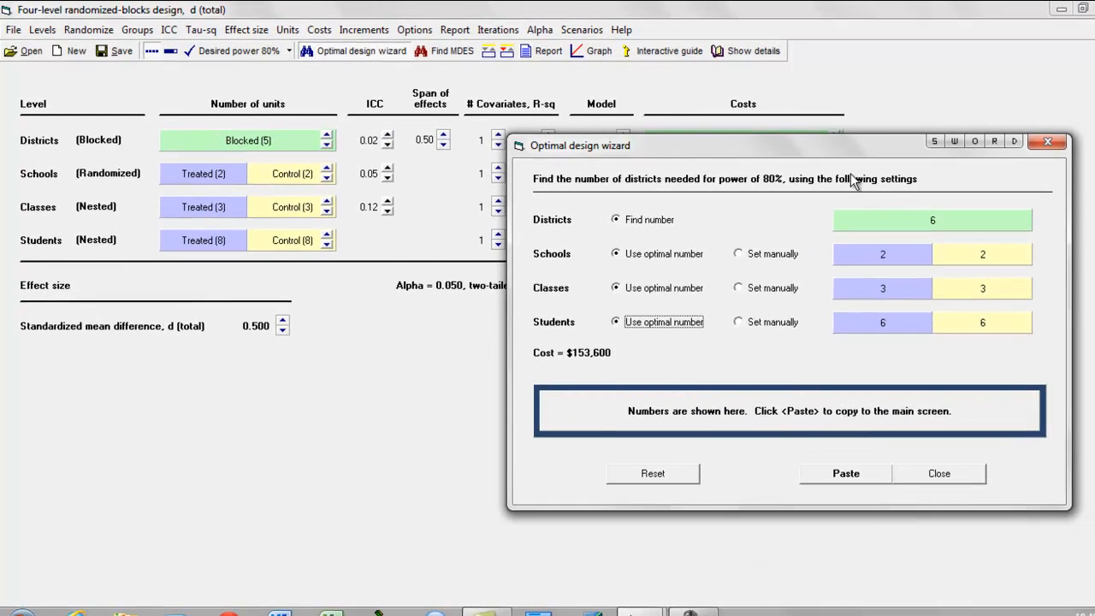
left_click_drag(844, 150, 893, 235)
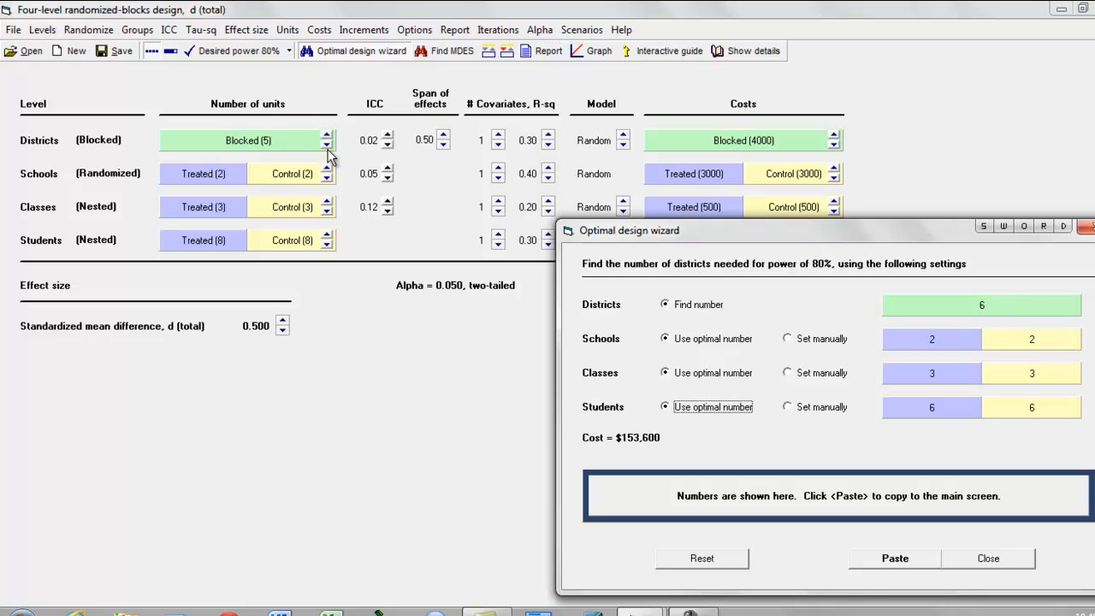
left_click(860, 560)
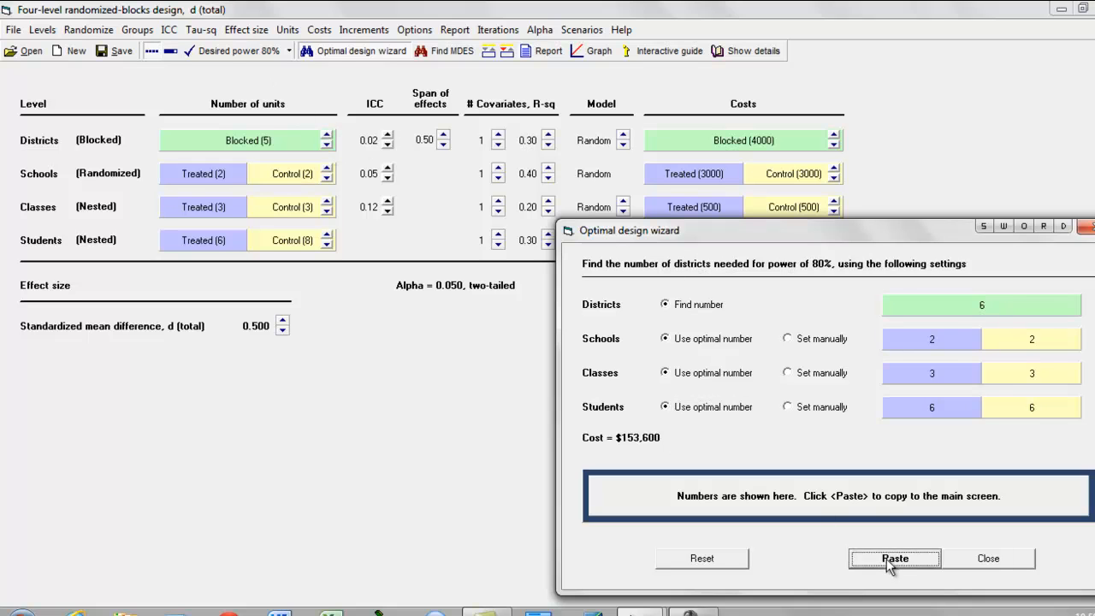
left_click(984, 559)
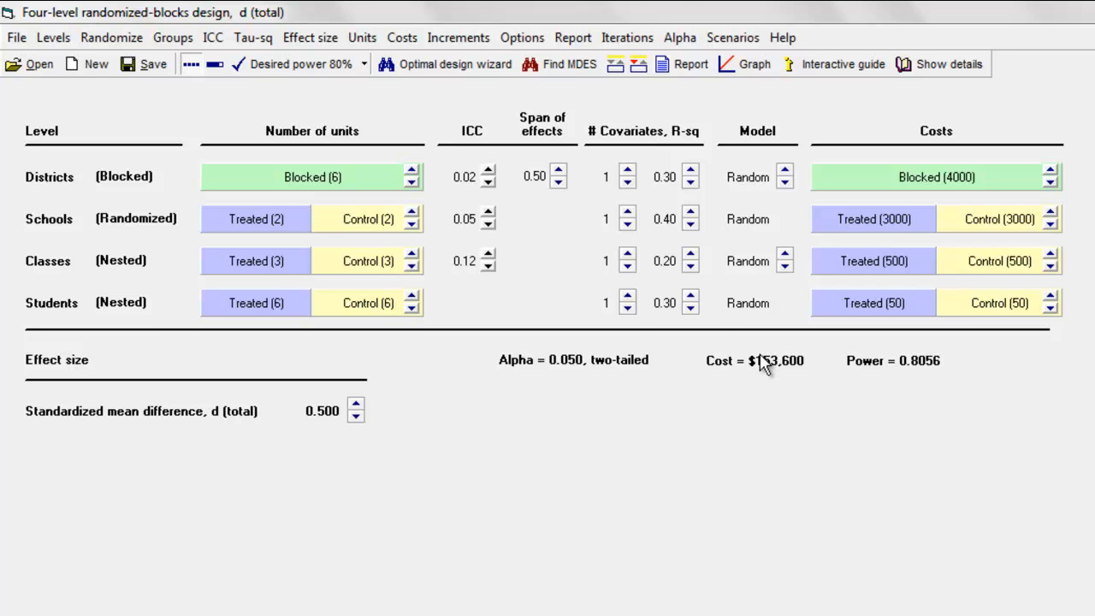
Generate the report for the randomized-blocks design and read its executive summary down to the design table.
left_click(680, 66)
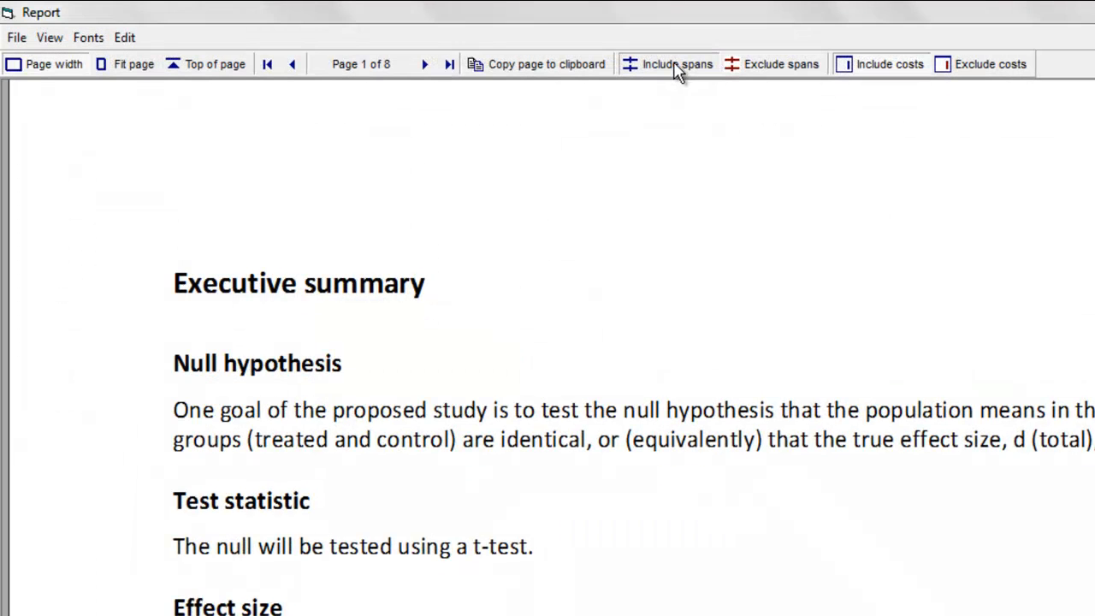
scroll(793, 313, "down", 6)
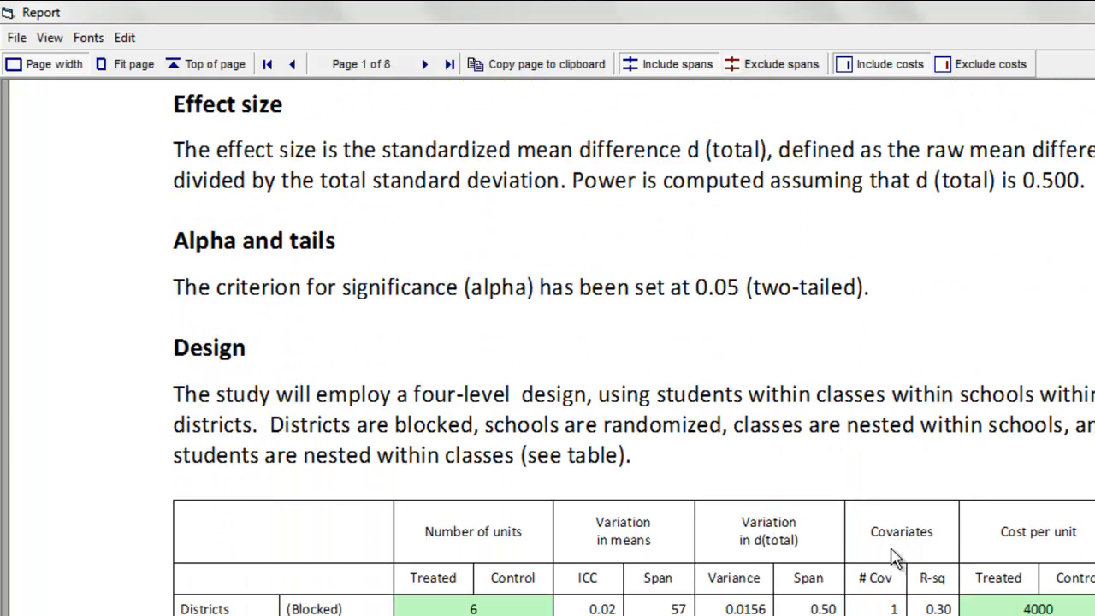
scroll(992, 460, "down", 1)
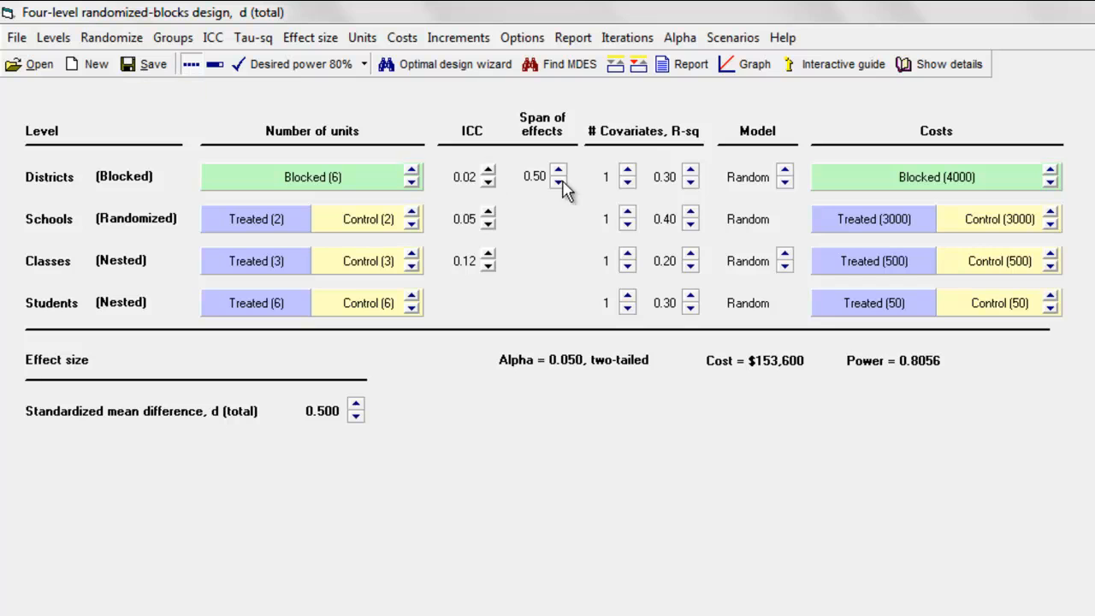
Add the current four-level randomized-blocks design to the list of saved scenarios.
left_click(725, 38)
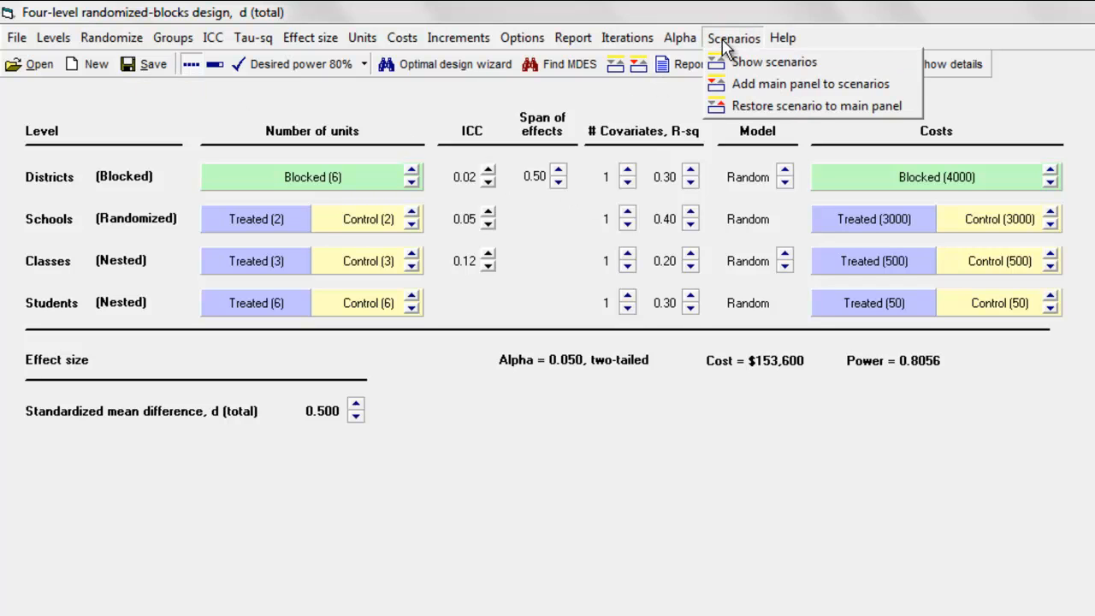
left_click(775, 62)
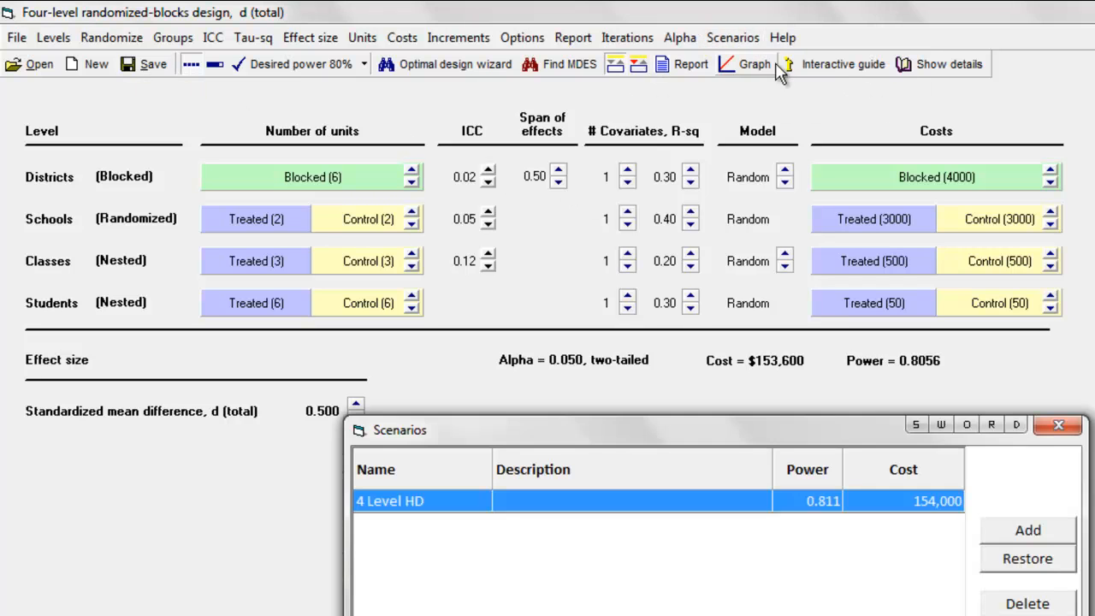
left_click(1022, 530)
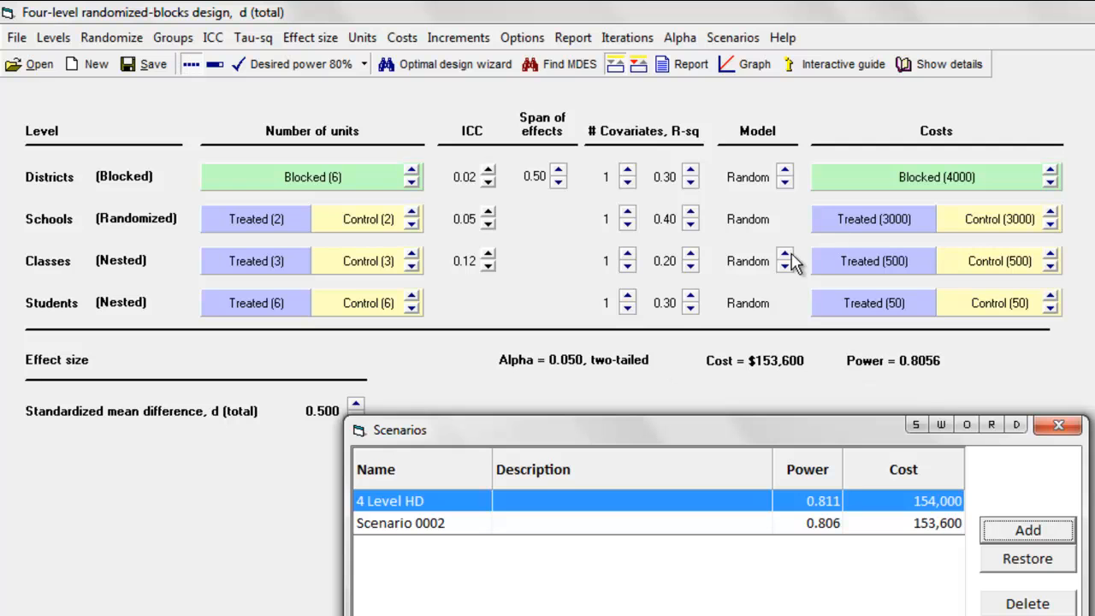
Restore the 4 Level HD scenario to the main panel and close the scenarios list.
left_click(719, 525)
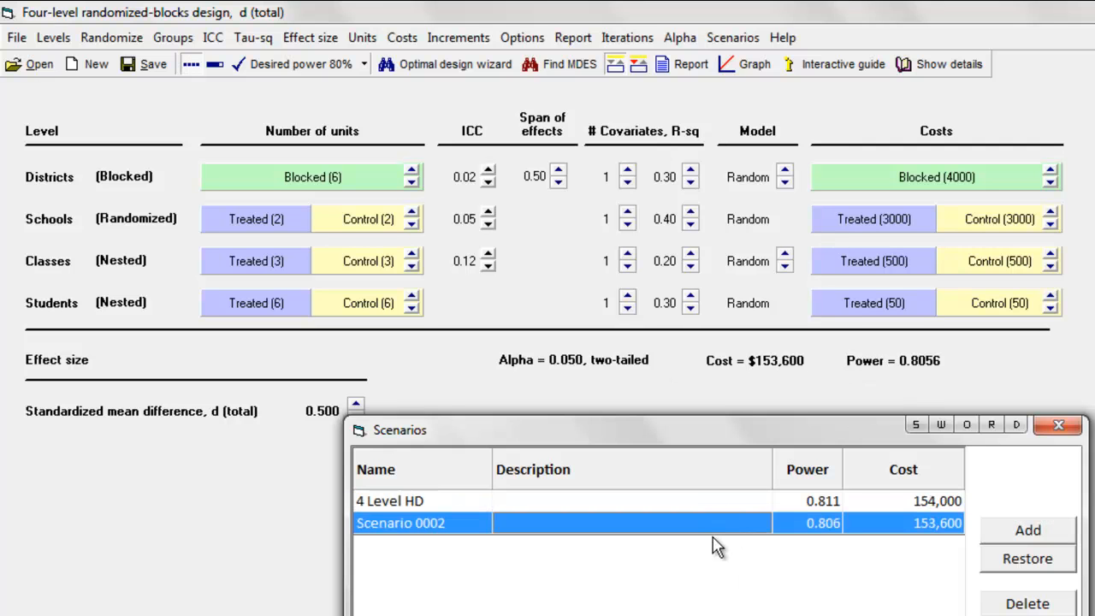
left_click(691, 503)
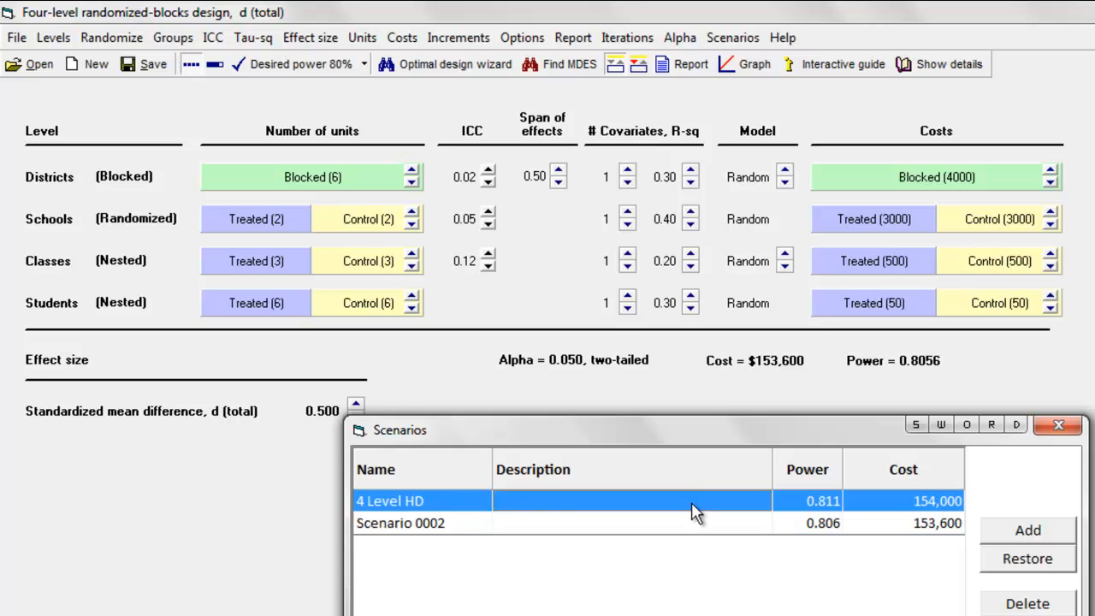
left_click(1007, 561)
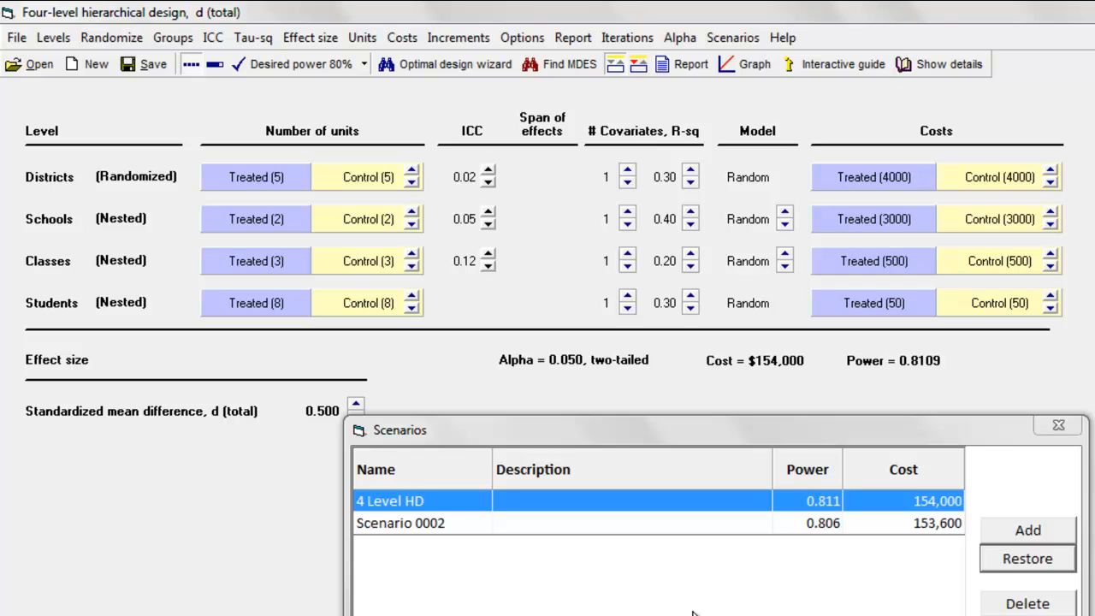
left_click(1059, 426)
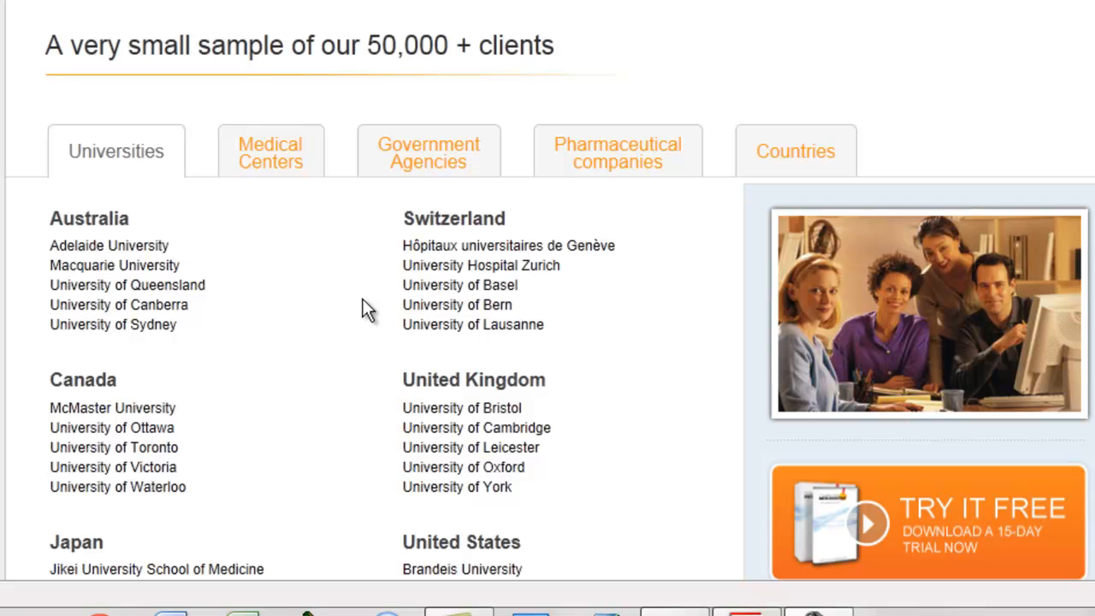
Examine the Comprehensive Meta-Analysis website's client lists for medical centers, government agencies, pharmaceutical companies and countries.
left_click(293, 164)
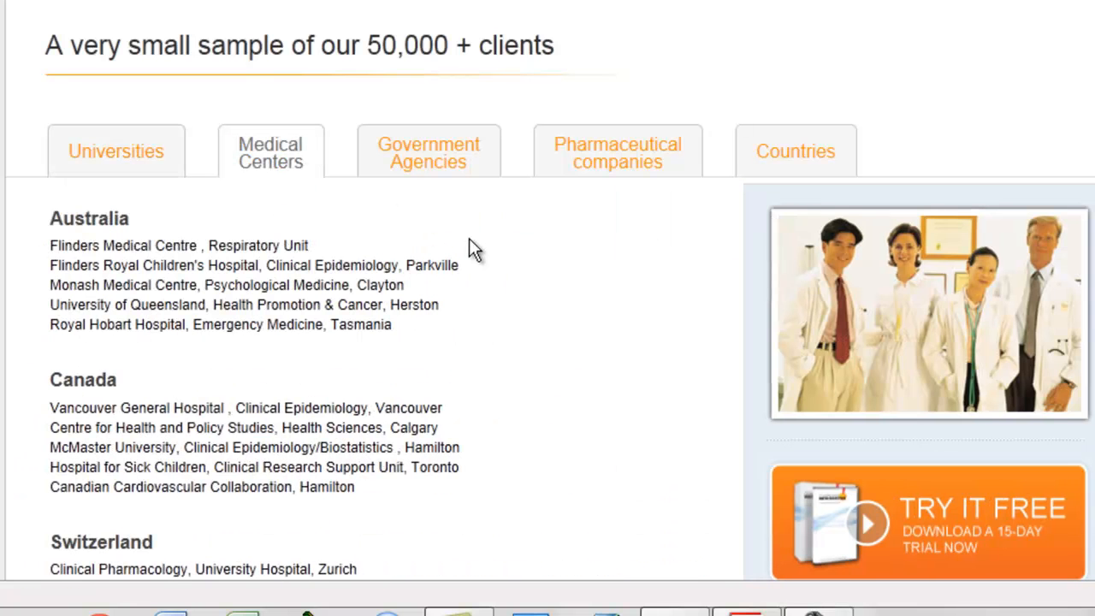
left_click(450, 160)
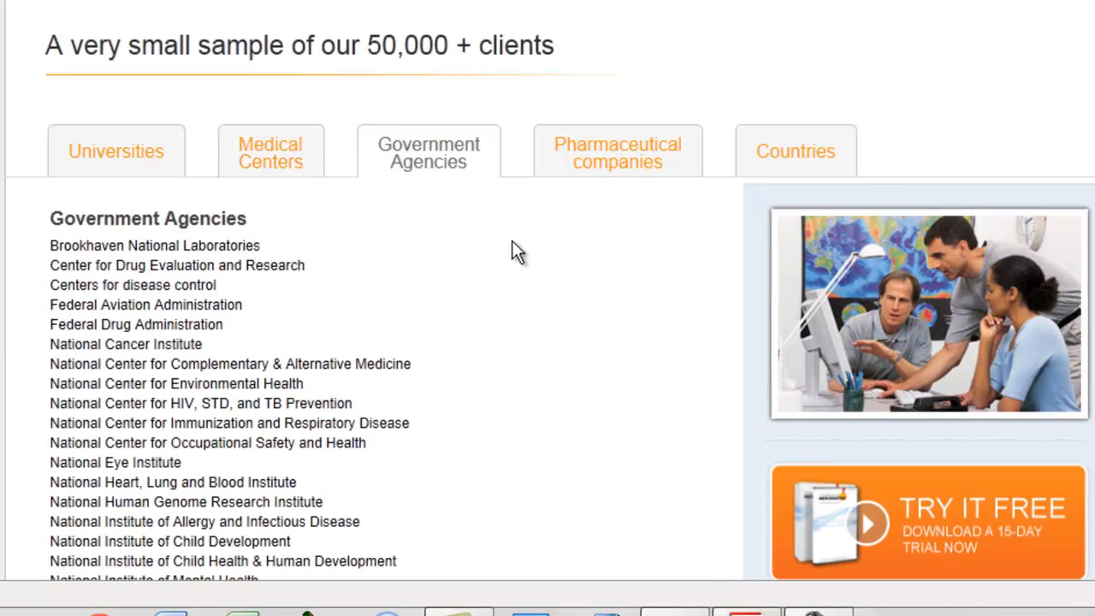
left_click(645, 158)
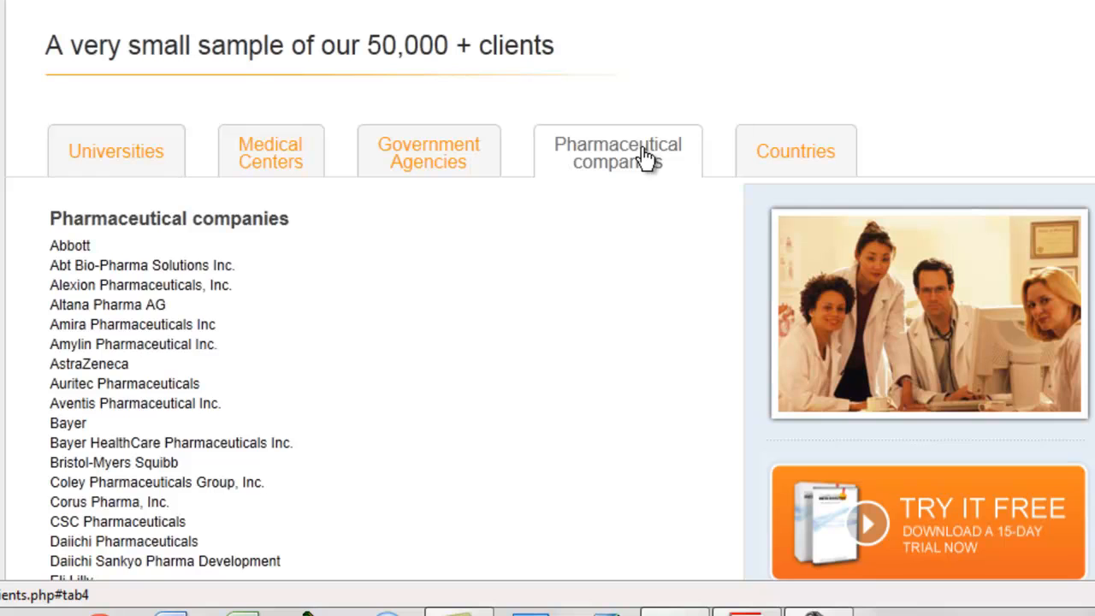
scroll(548, 290, "down", 6)
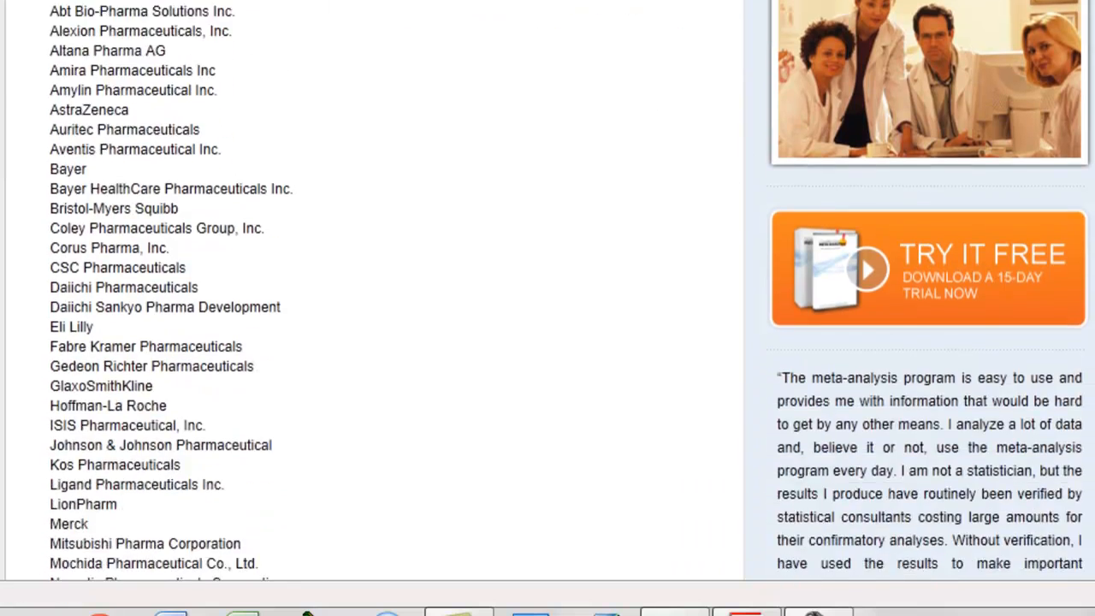
scroll(548, 291, "down", 4)
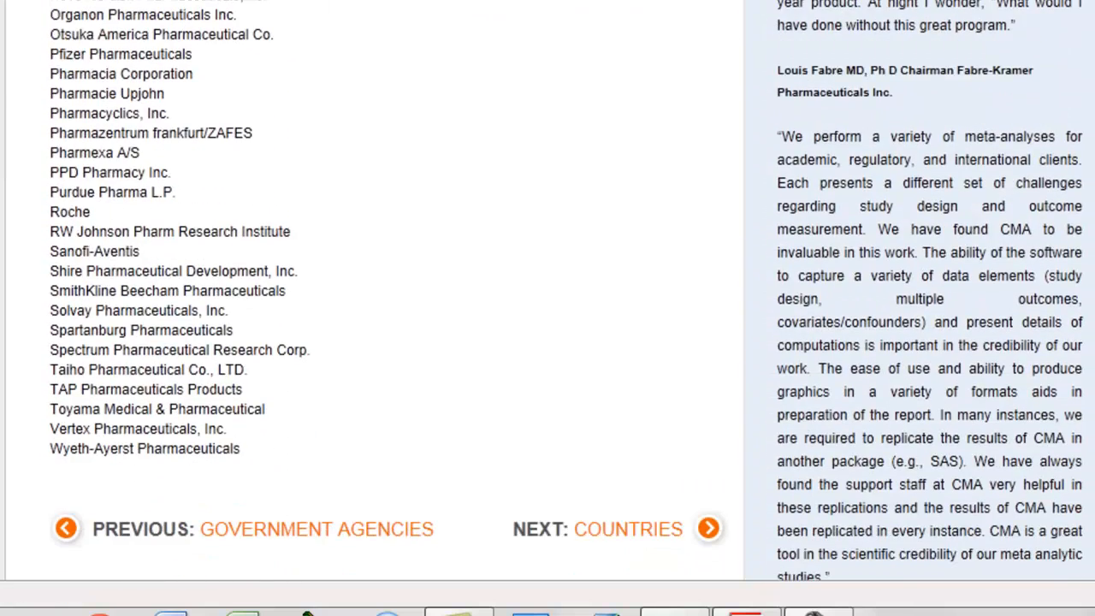
scroll(547, 291, "up", 10)
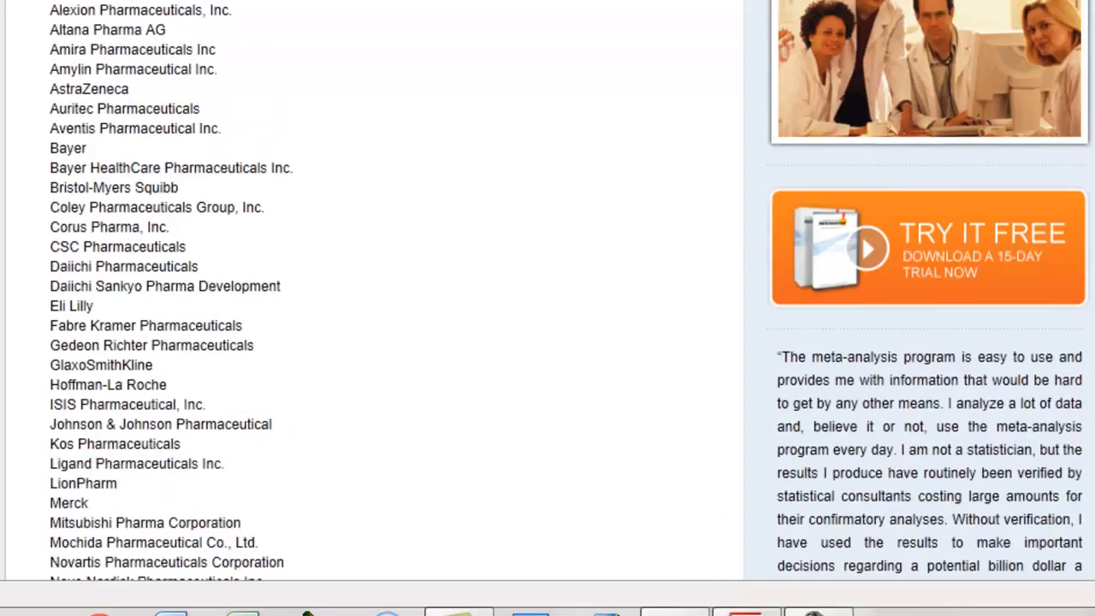
left_click(817, 242)
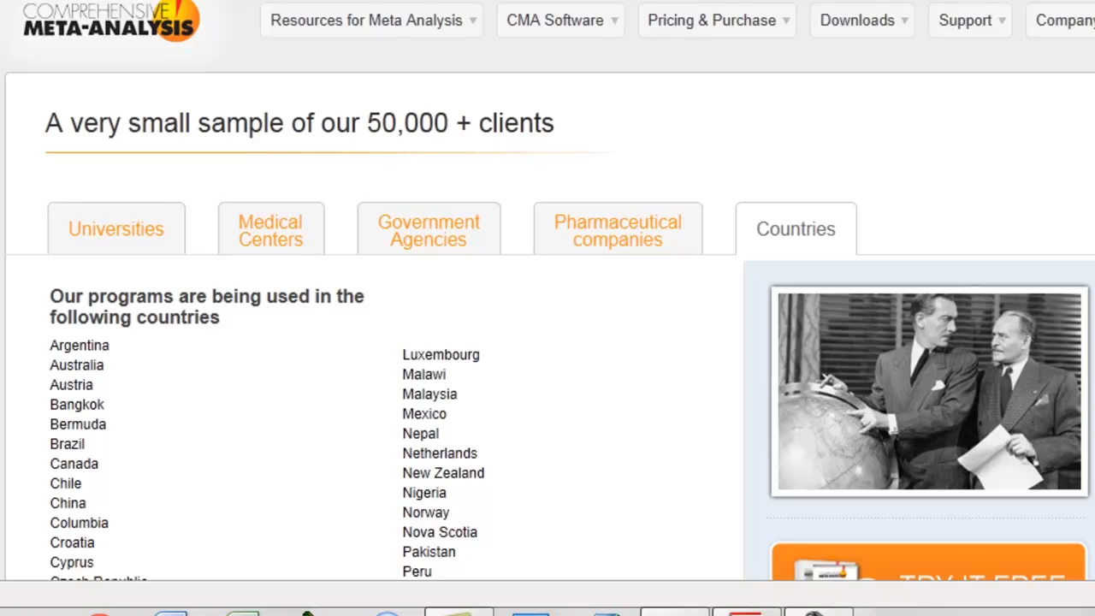
left_click(819, 612)
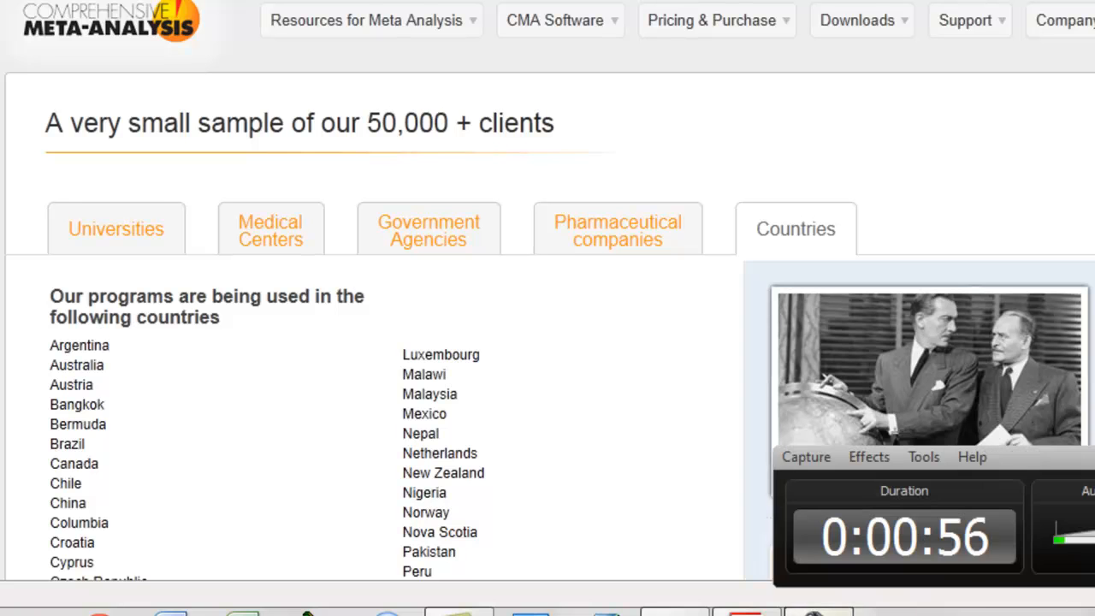